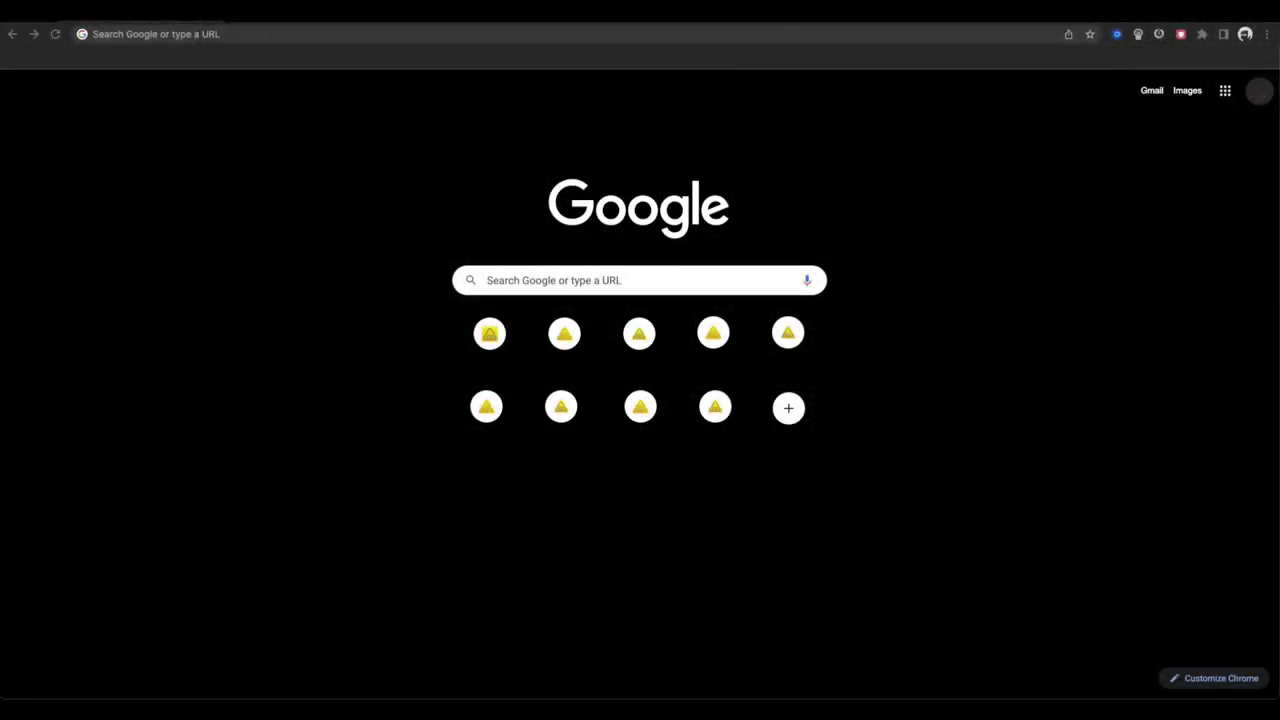
- Go to app.sitedocs.com in Chrome and sign in with the account email
key("ctrl+l")
key("ctrl+v")
key("Return")
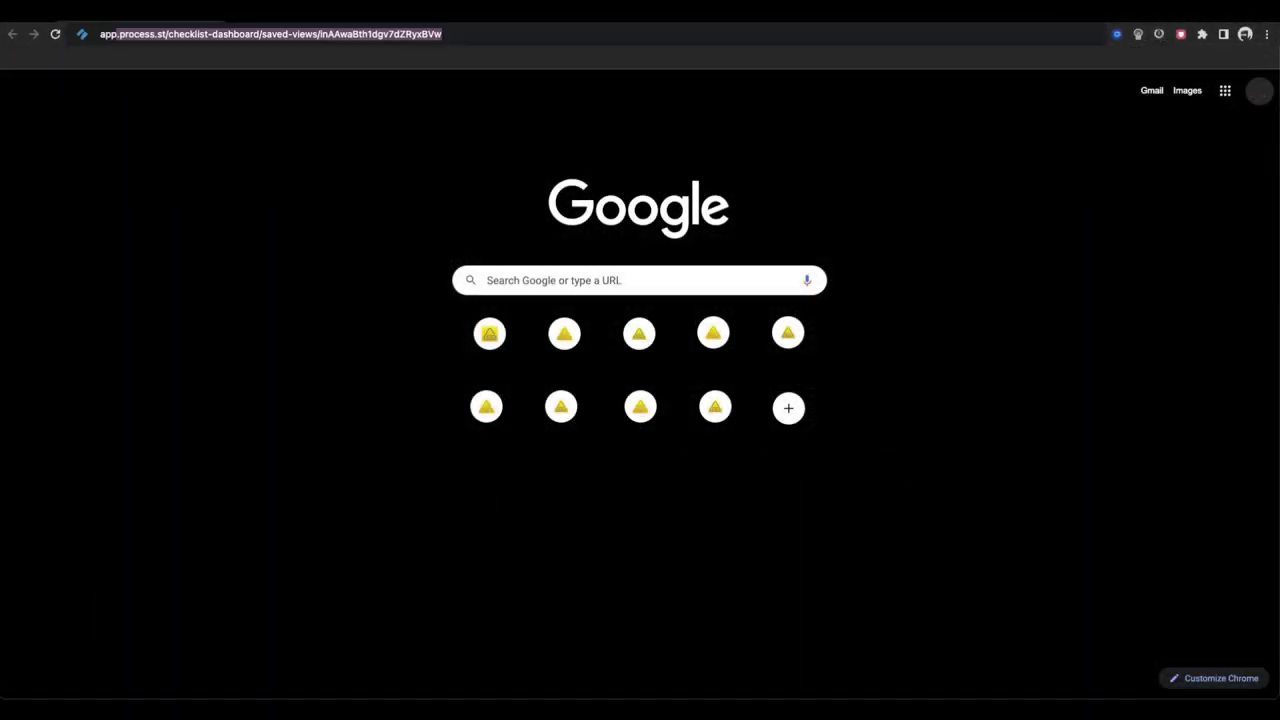
type("docs.co,")
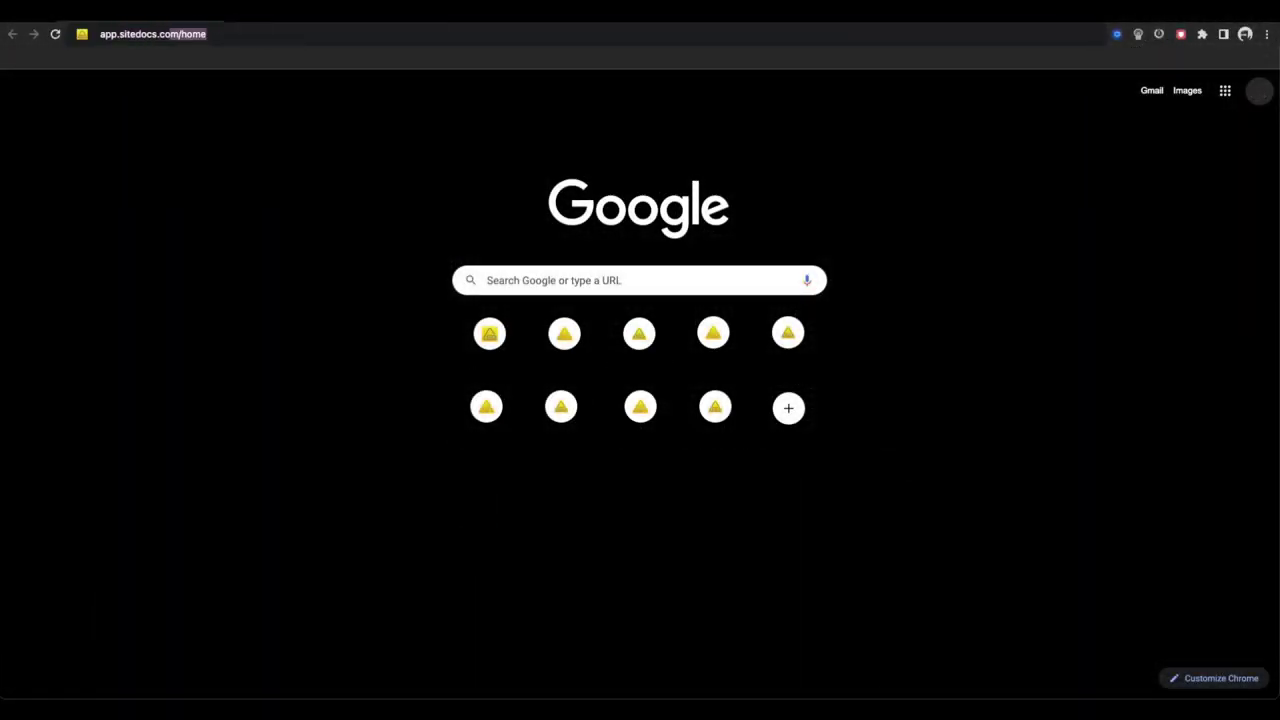
key("BackSpace")
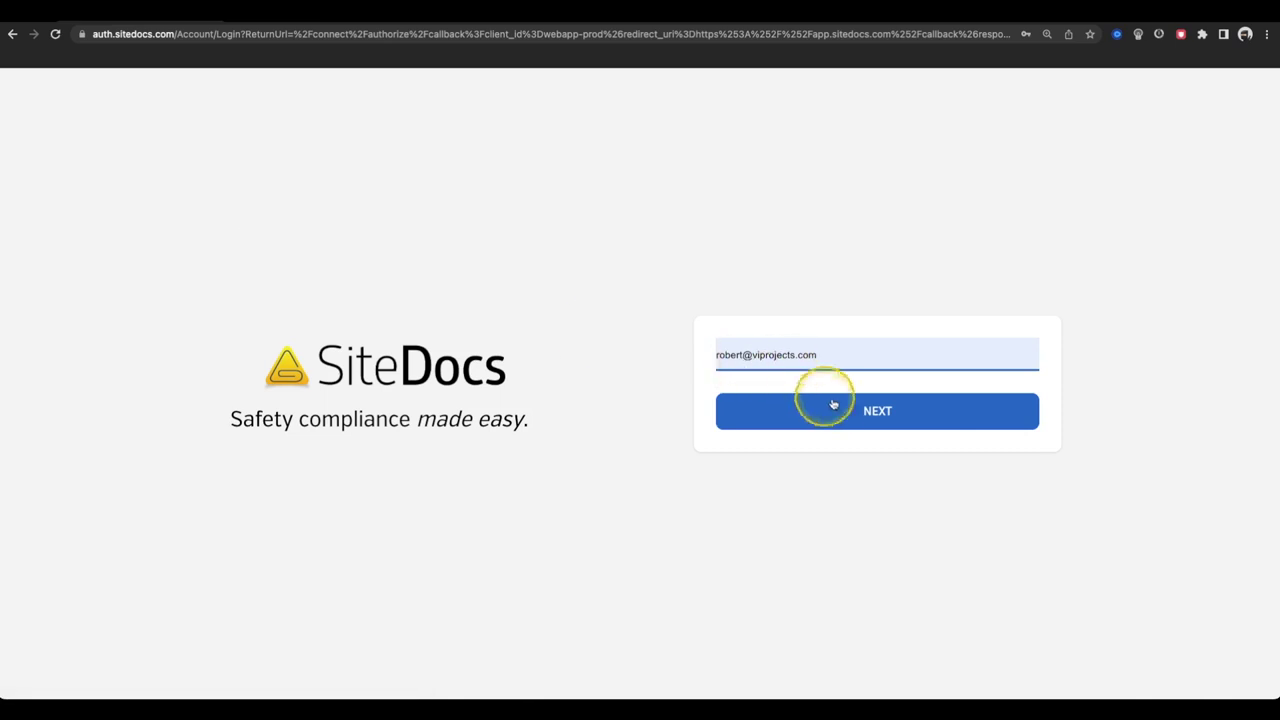
left_click(833, 404)
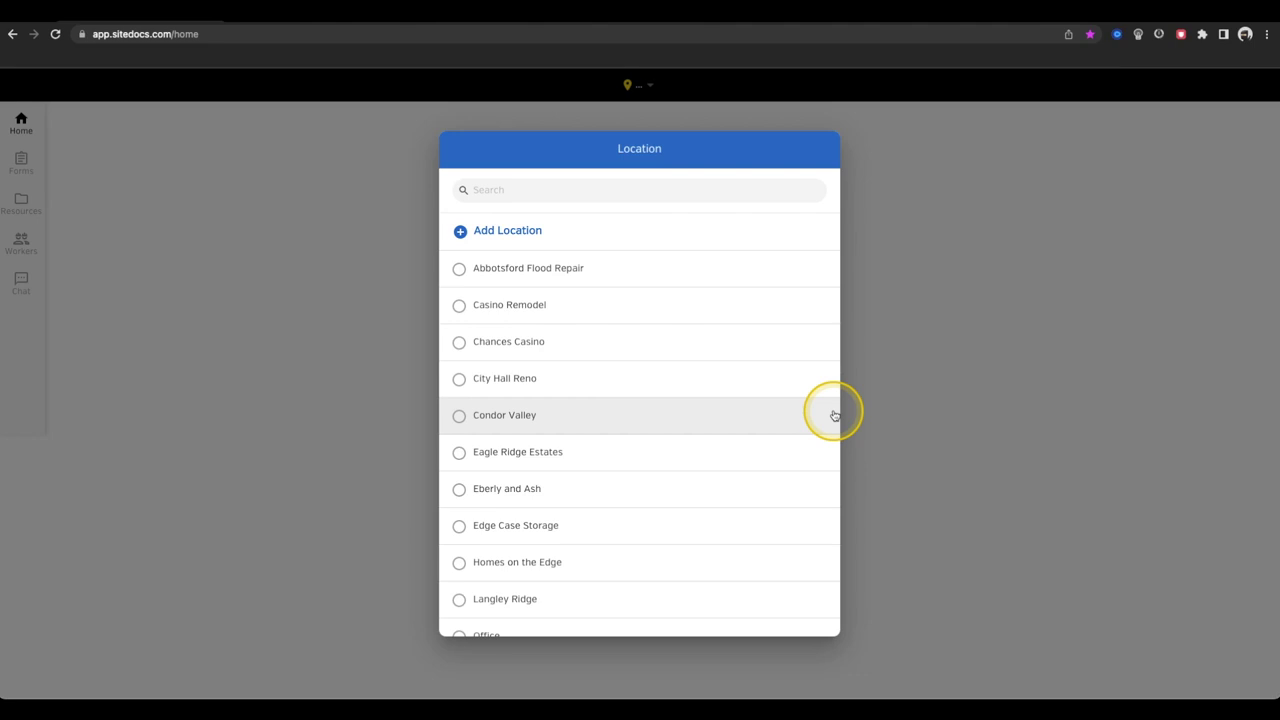
- Filter the location list by 'Tam', then open and cancel the Add Location form
scroll(833, 412, "down", 5)
scroll(831, 409, "up", 5)
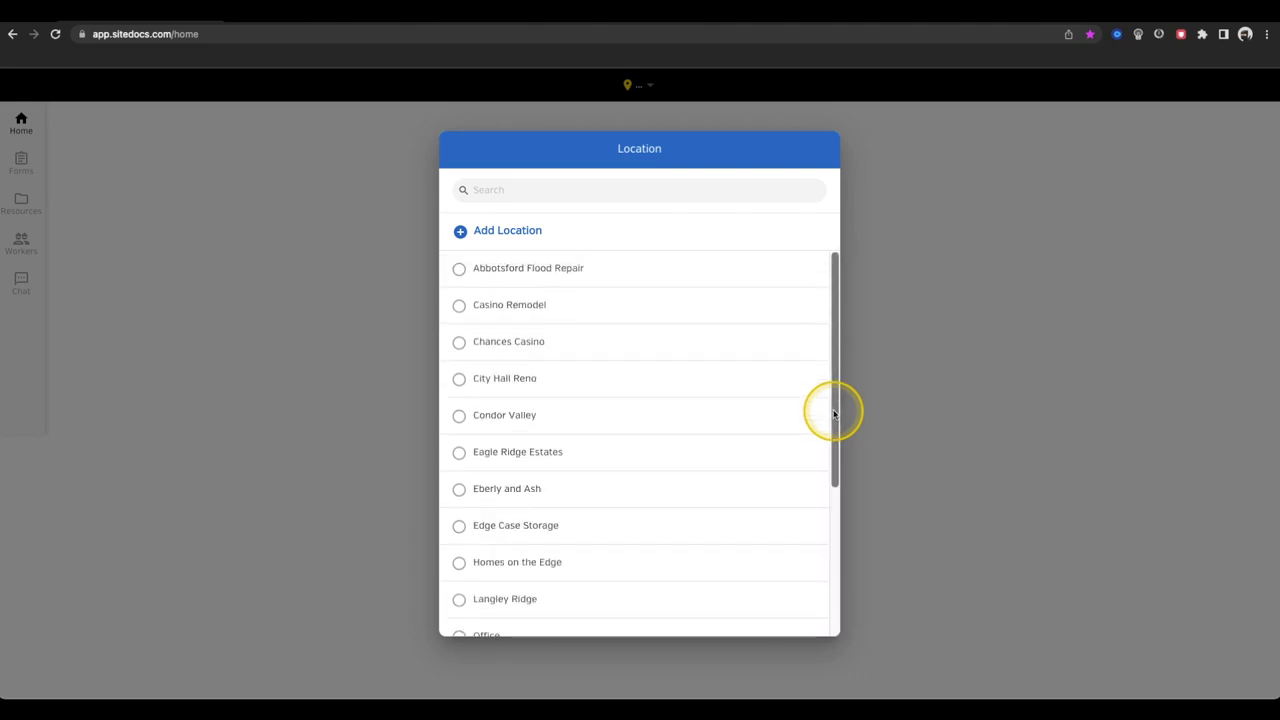
left_click(609, 192)
type("Ta")
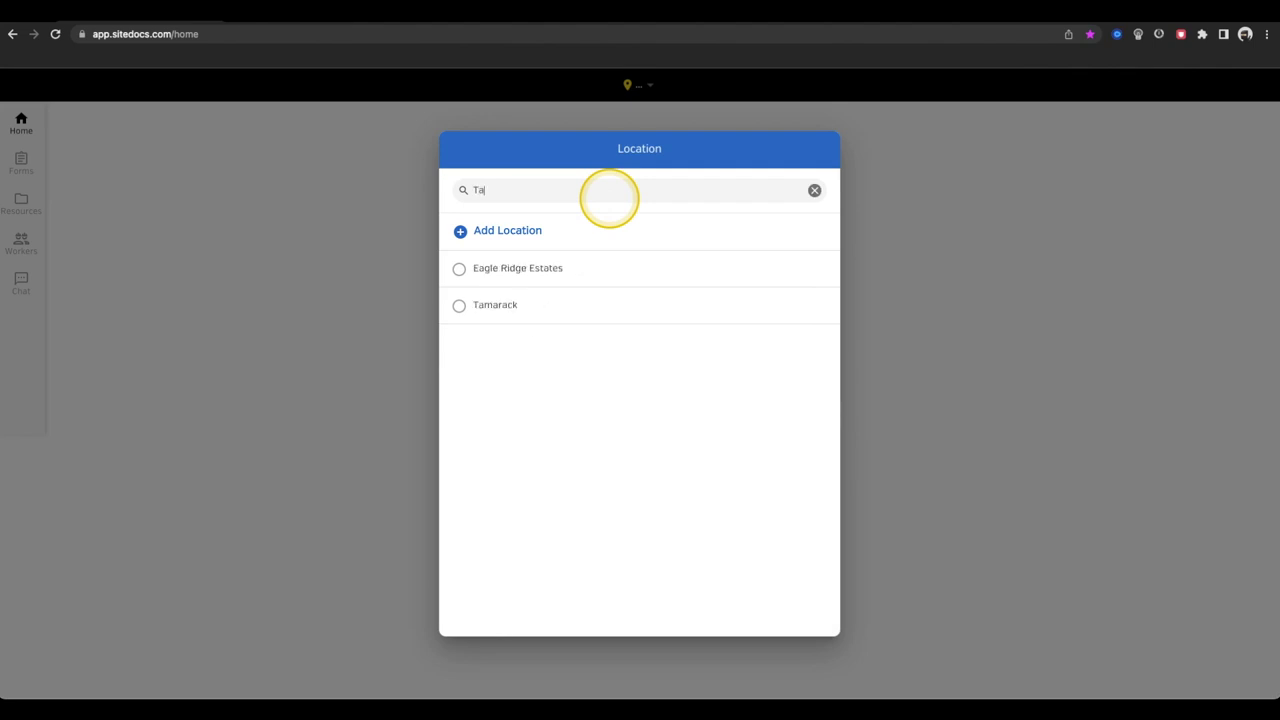
type("m")
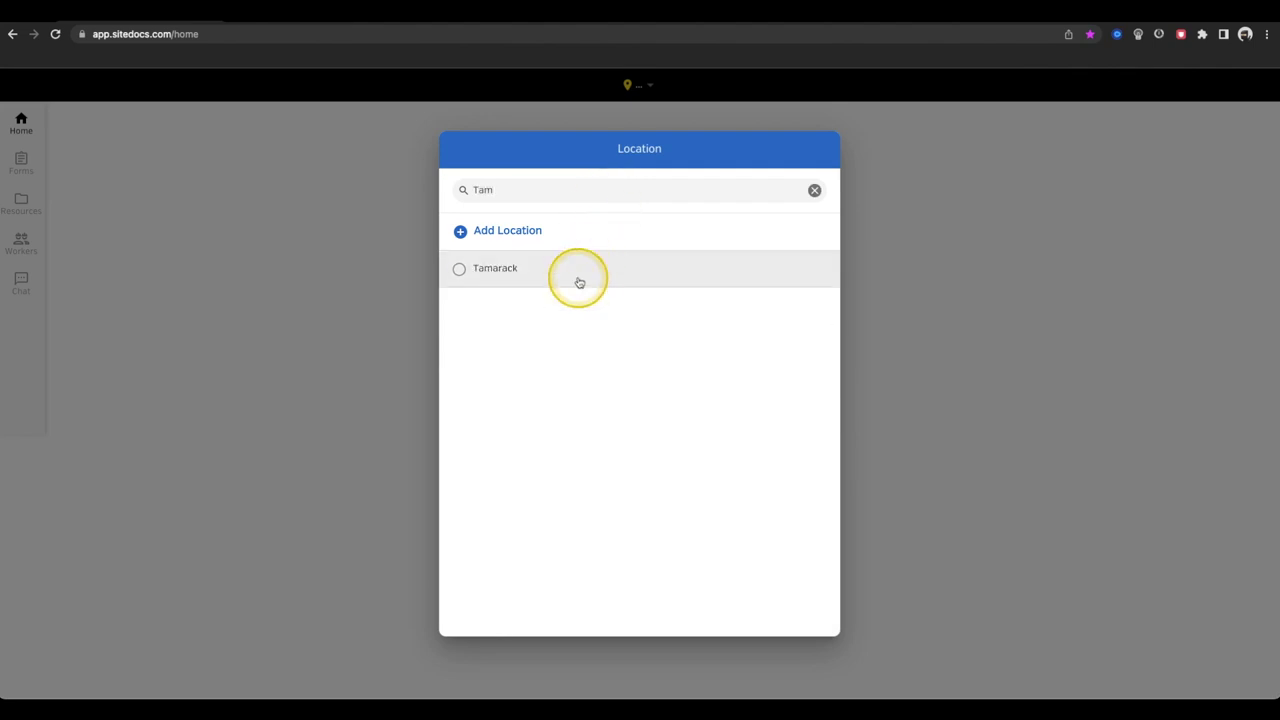
left_click(533, 229)
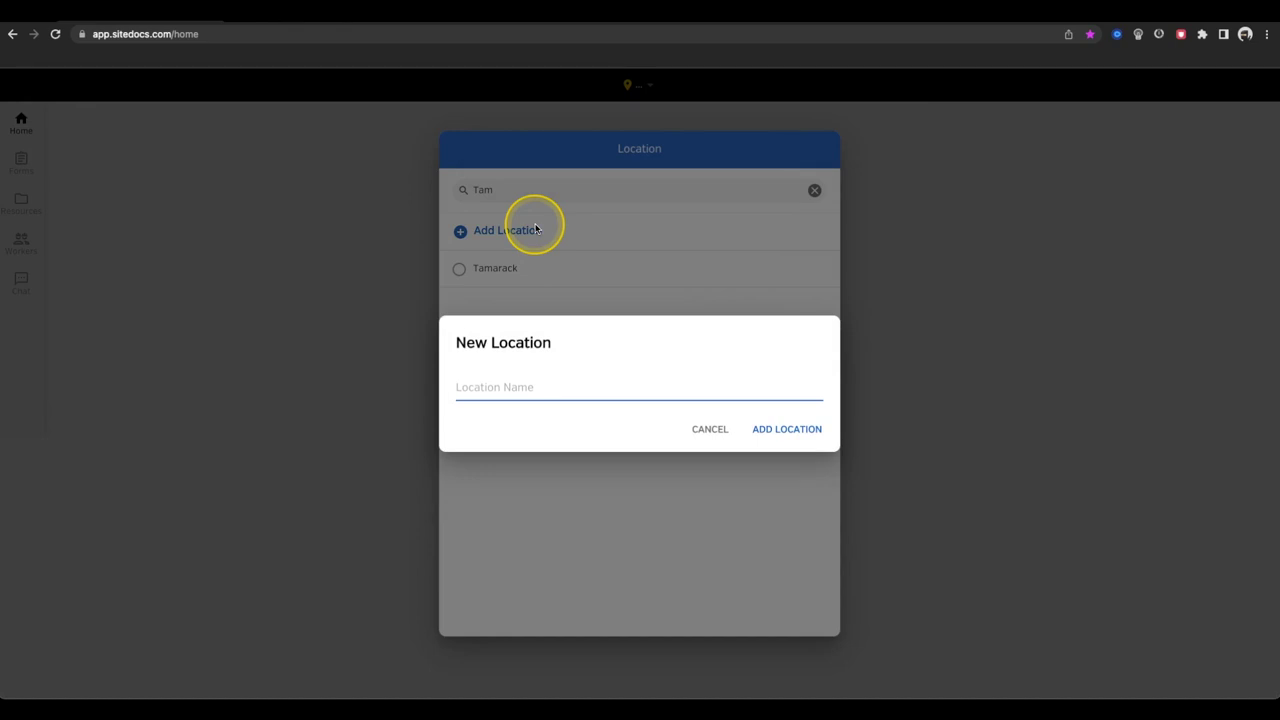
left_click(710, 429)
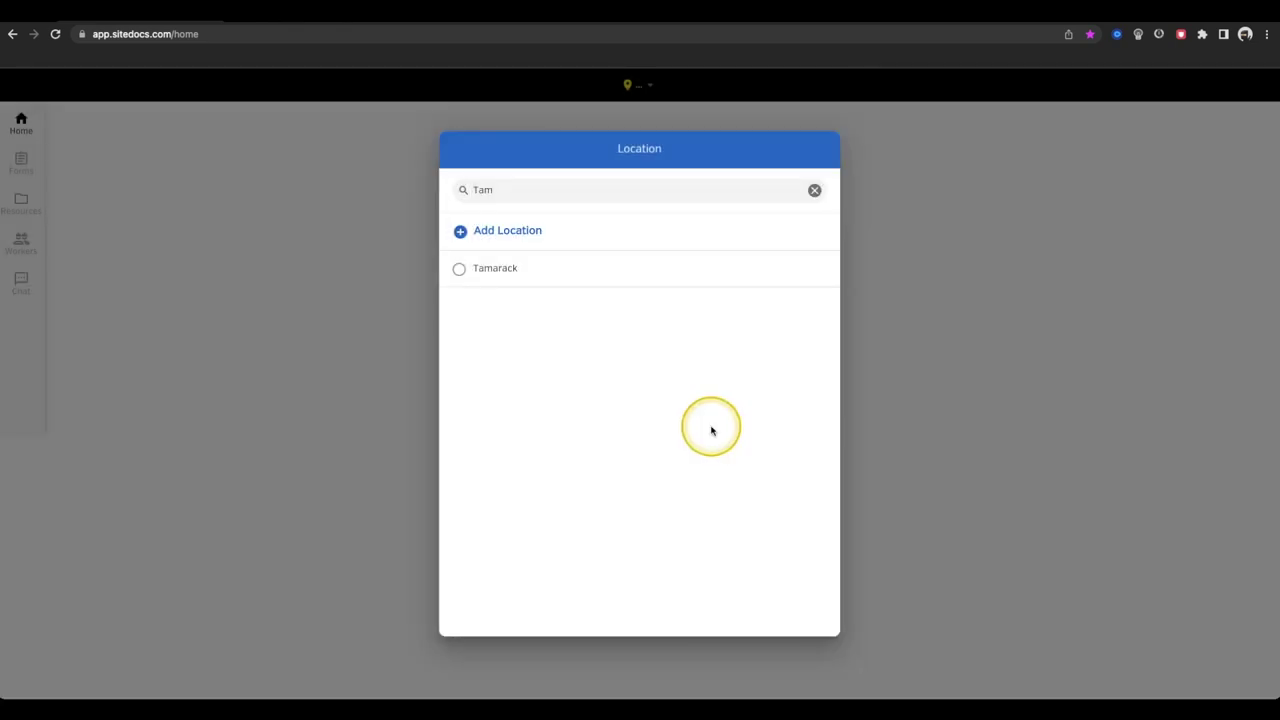
- Pick Tamarack, then switch the header location to Eagle Ridge Estates
left_click(583, 270)
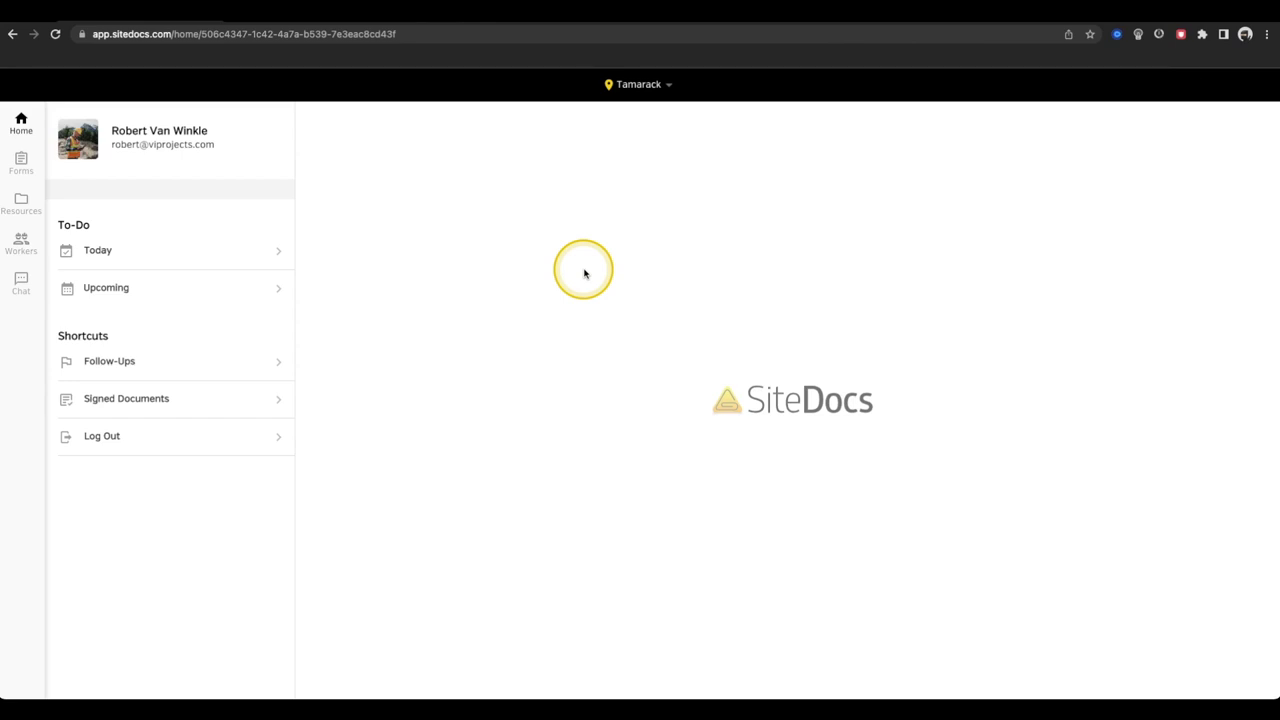
left_click(640, 85)
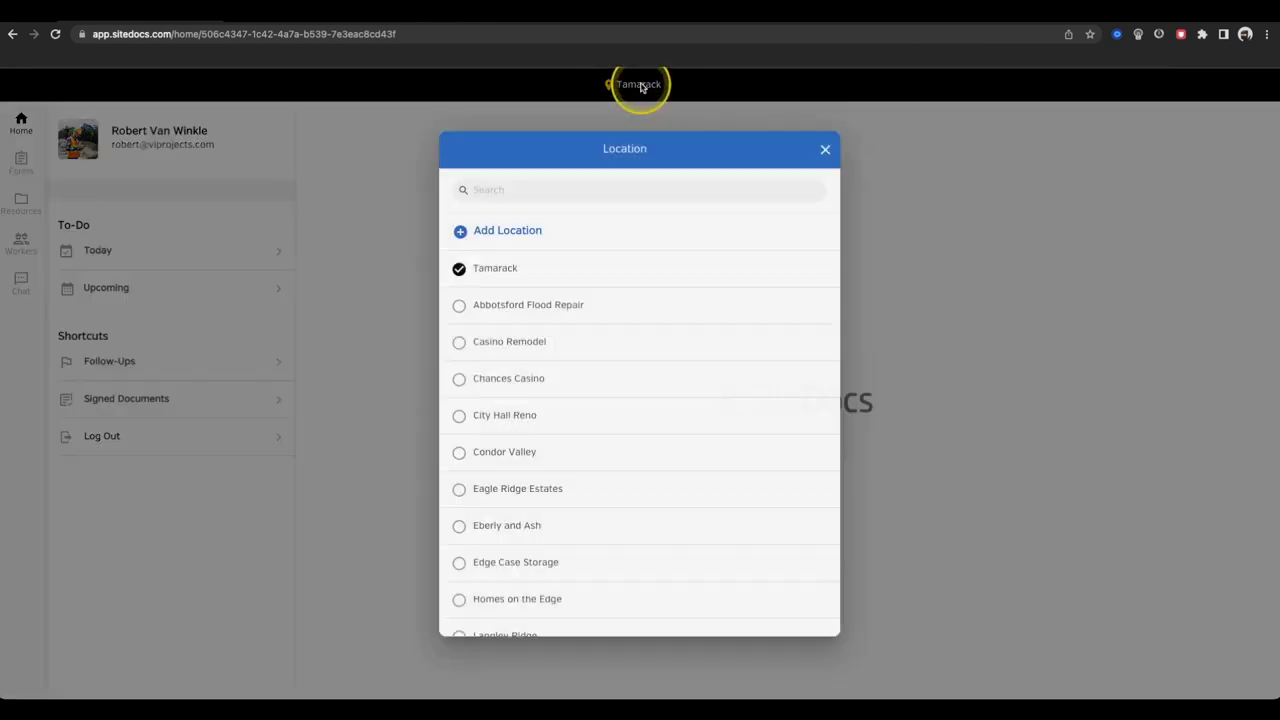
left_click(571, 490)
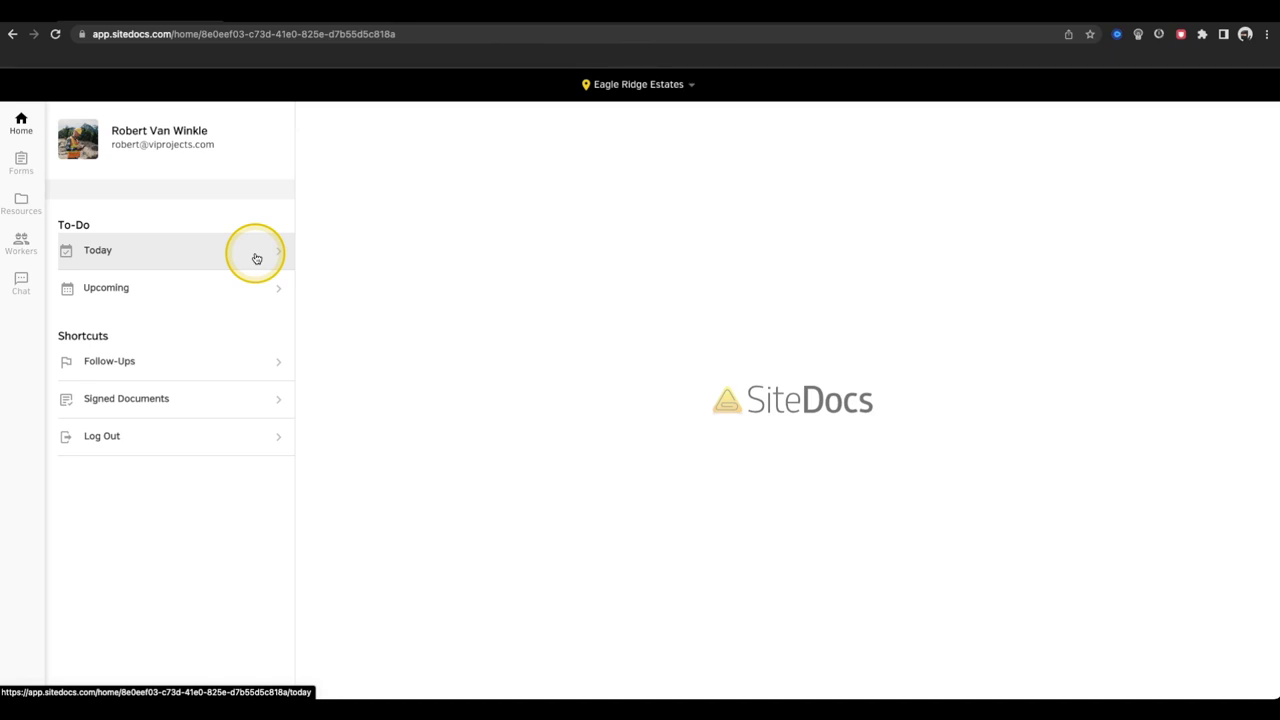
left_click(256, 259)
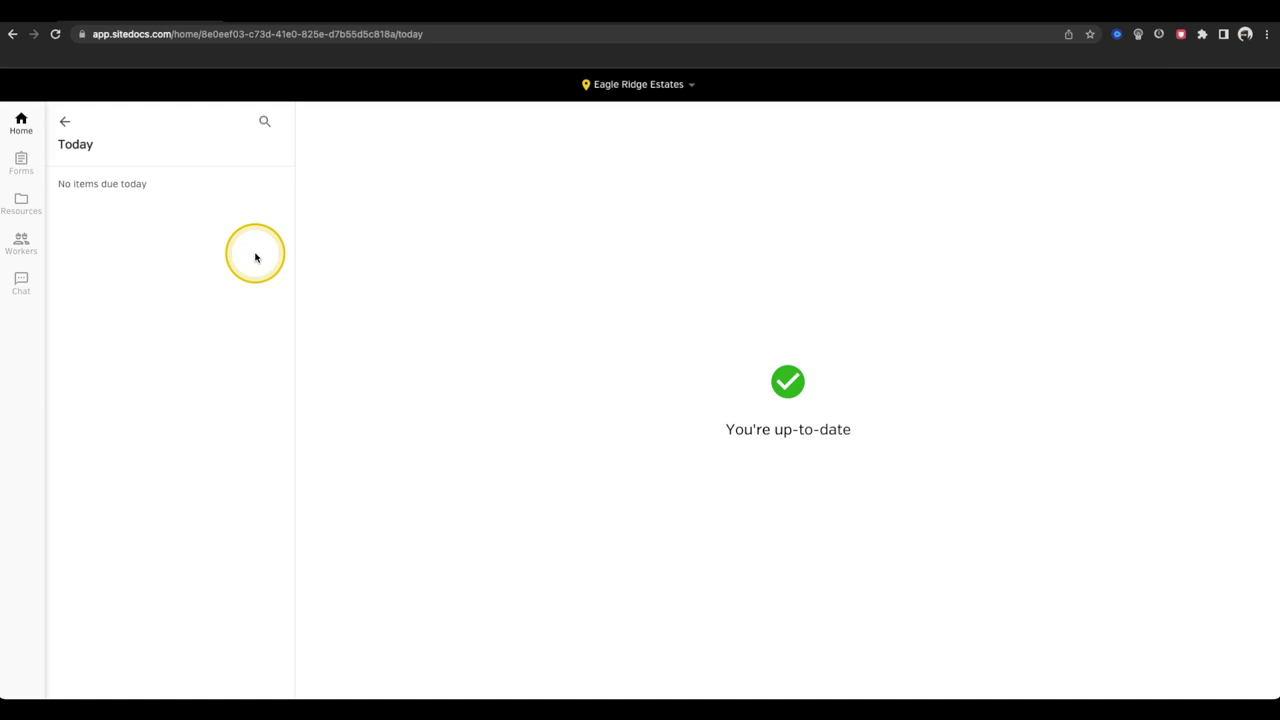
left_click(66, 123)
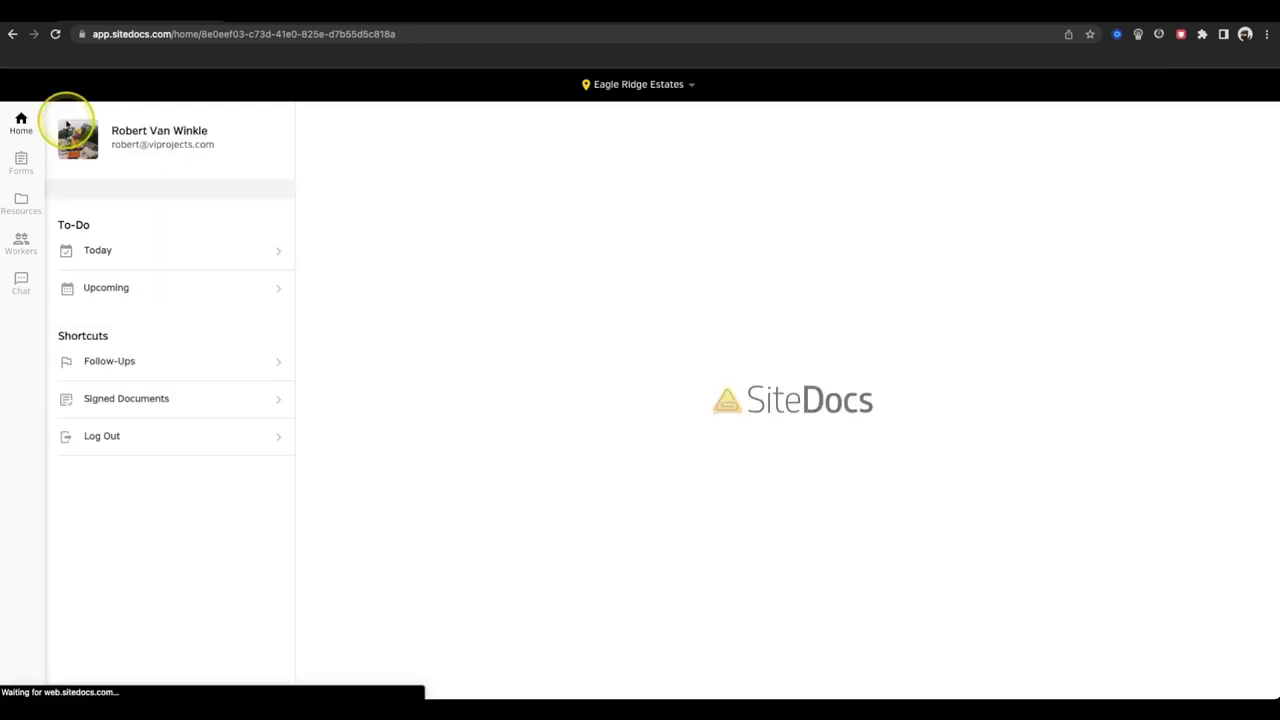
left_click(147, 289)
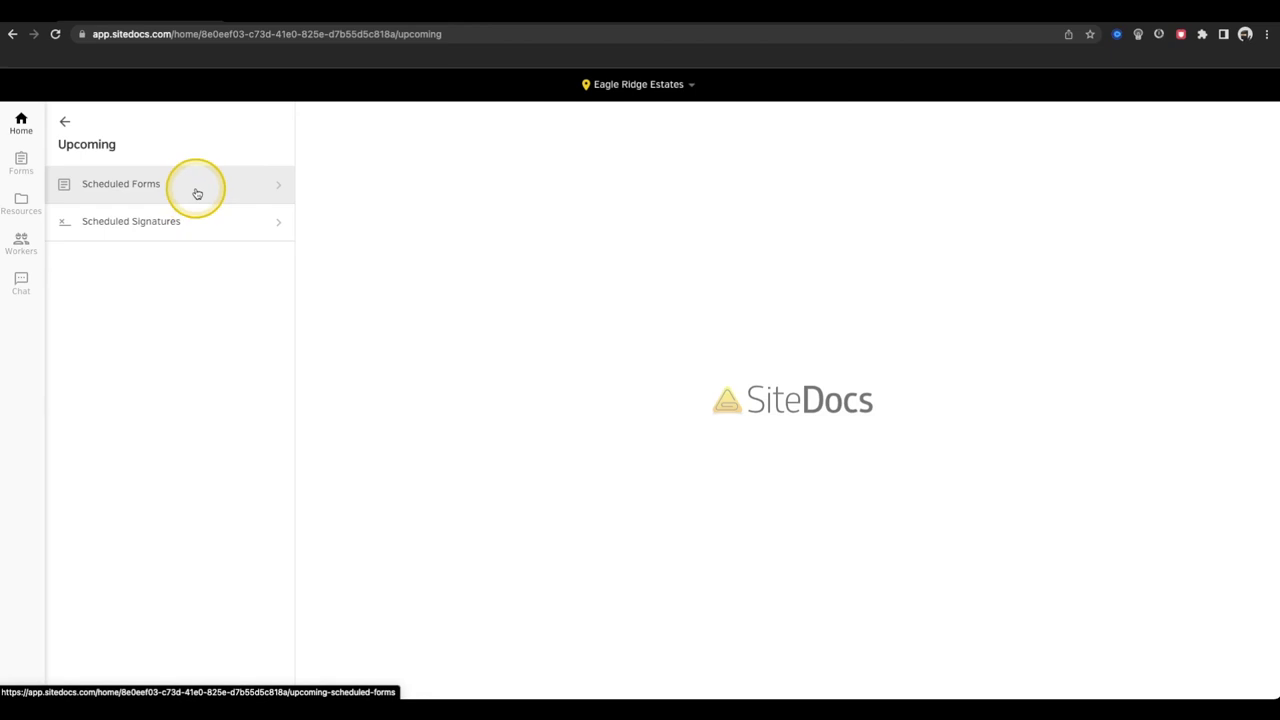
left_click(197, 194)
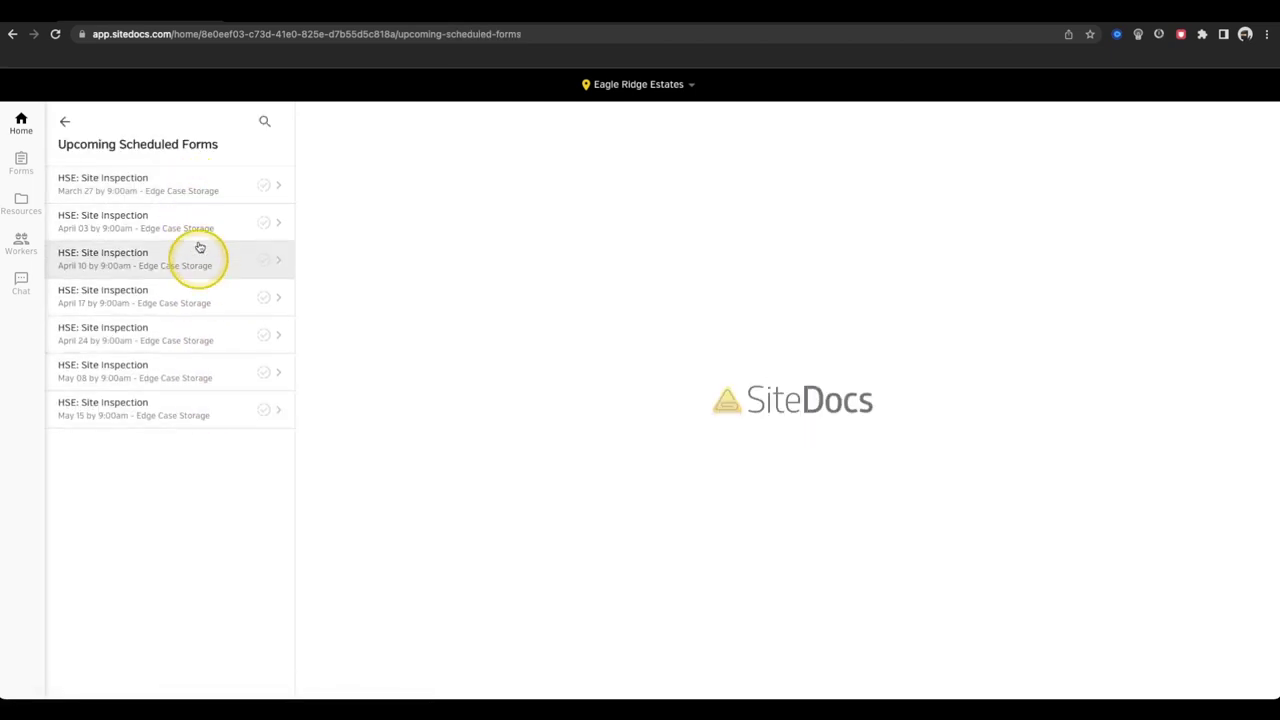
left_click(66, 124)
left_click(66, 124)
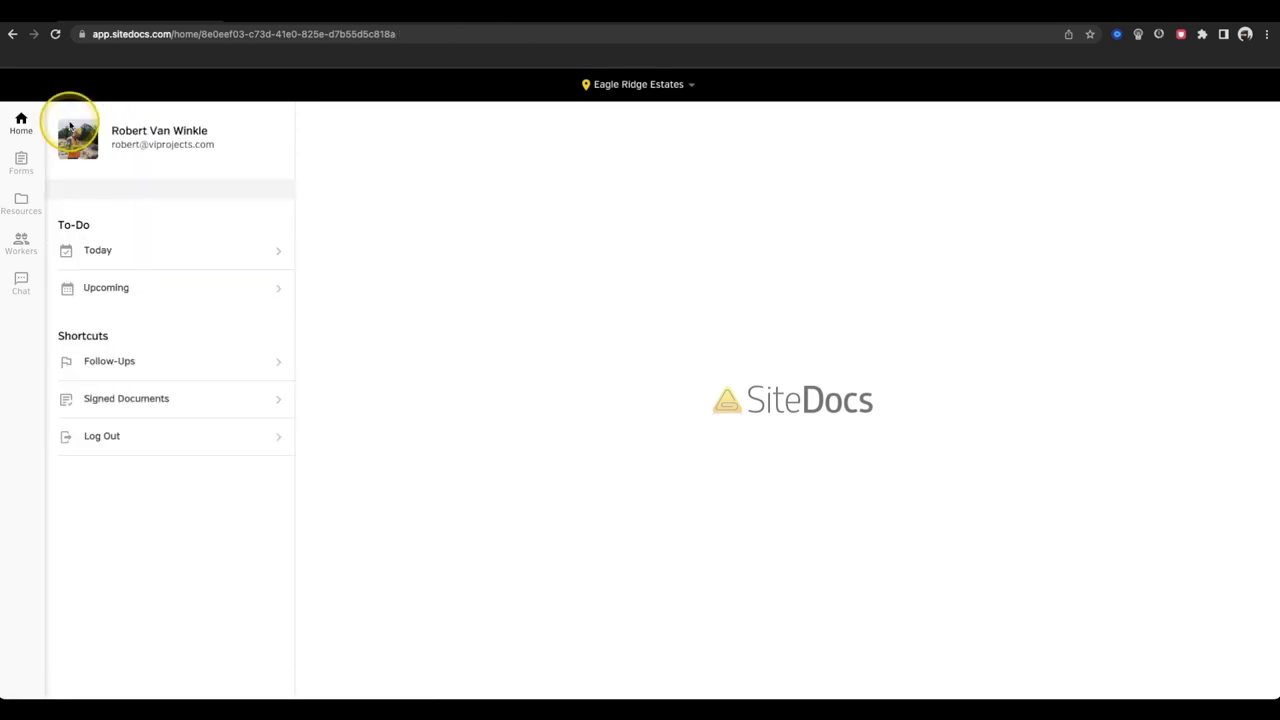
left_click(256, 368)
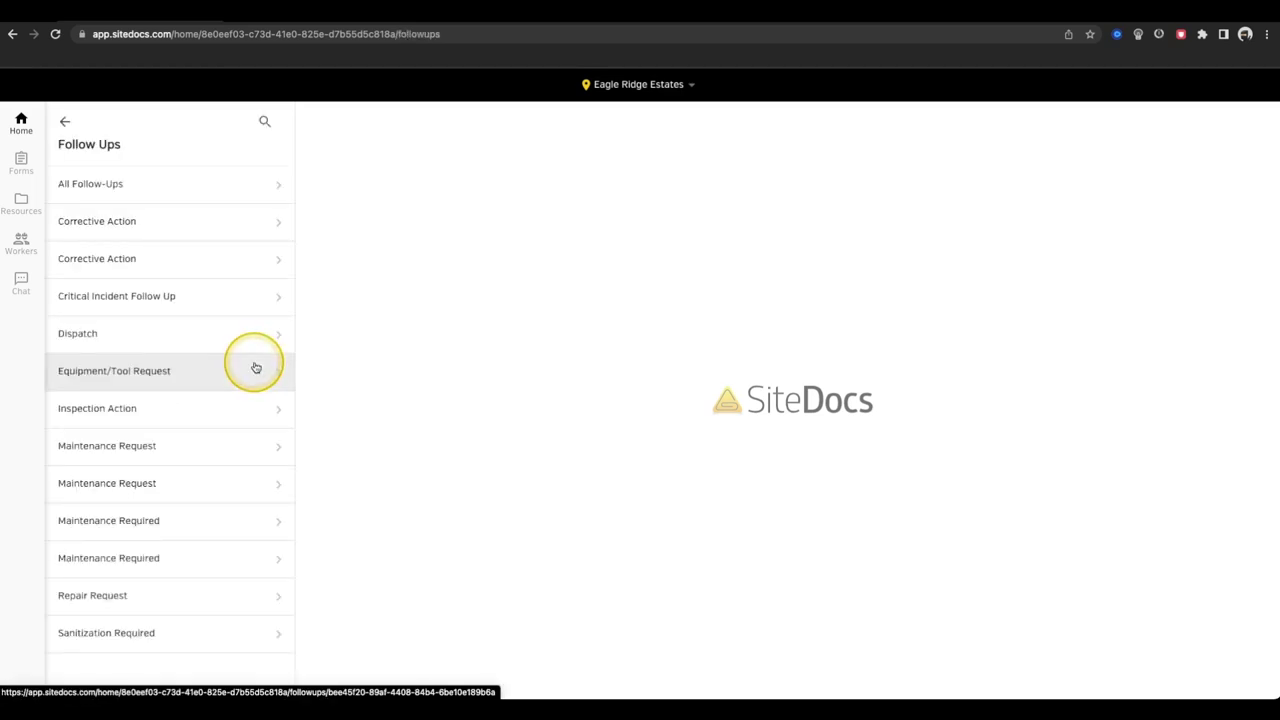
left_click(226, 445)
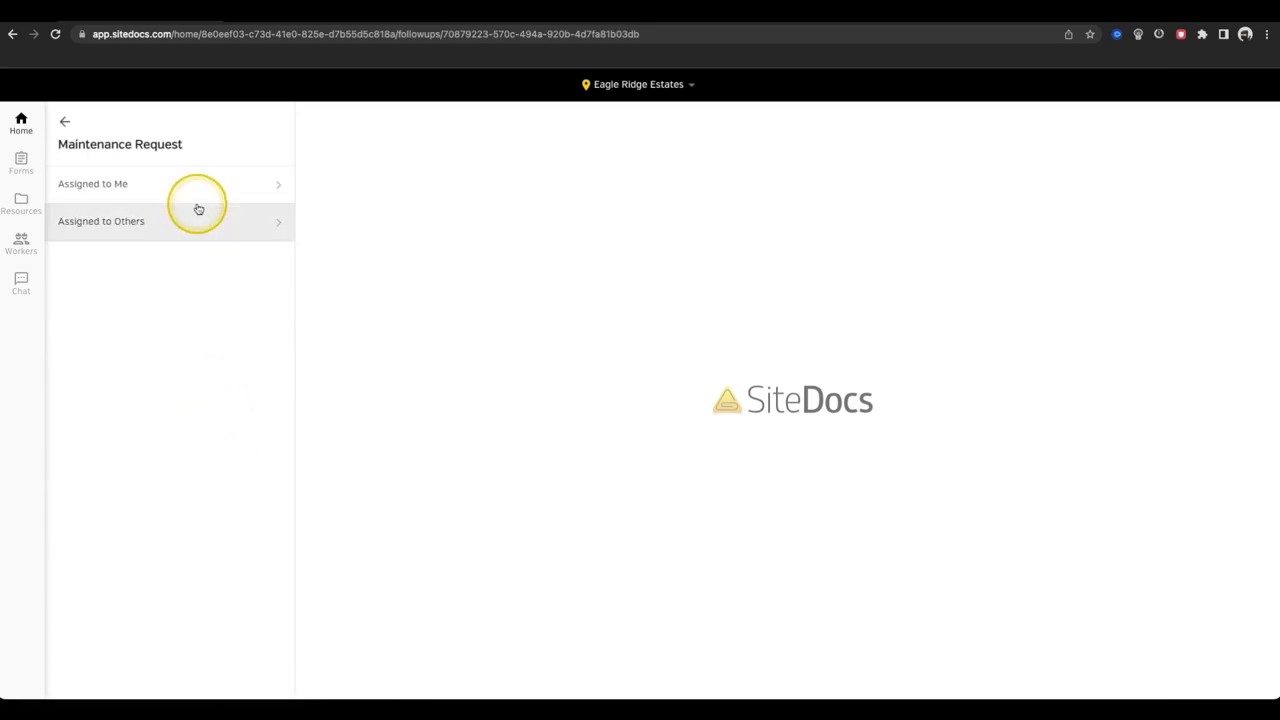
left_click(191, 218)
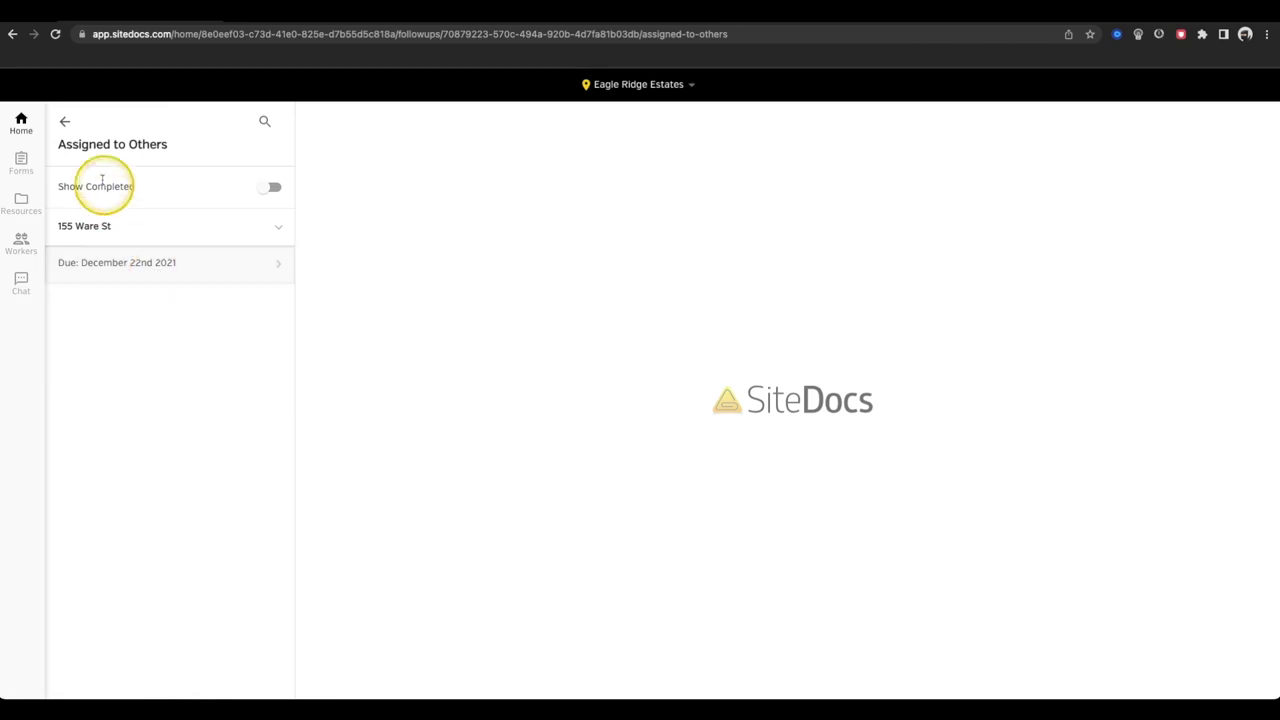
left_click(63, 122)
left_click(63, 122)
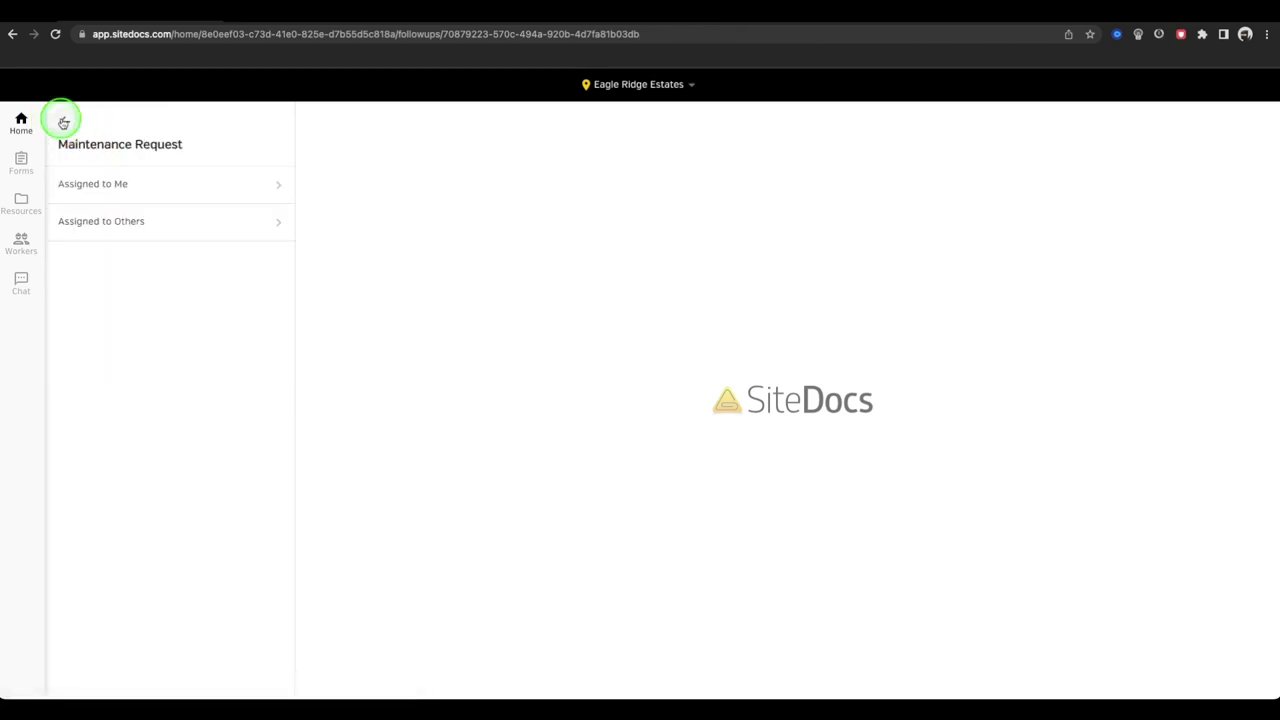
left_click(63, 122)
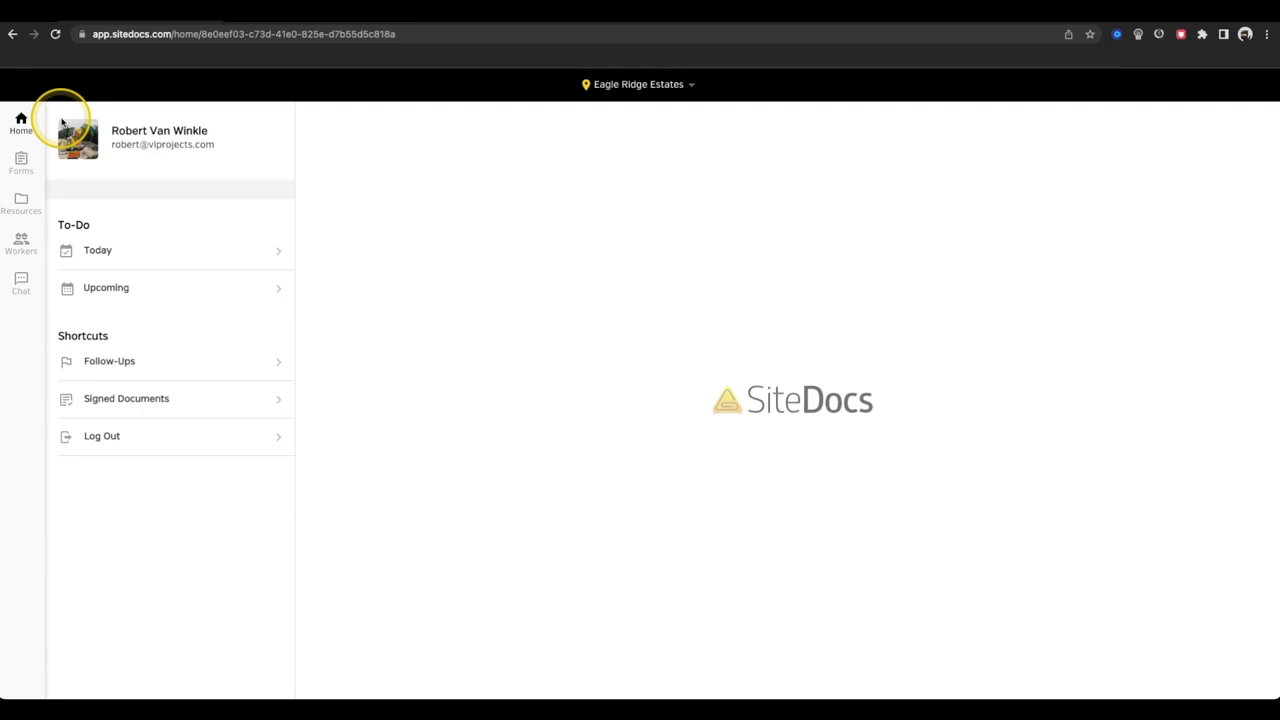
left_click(231, 406)
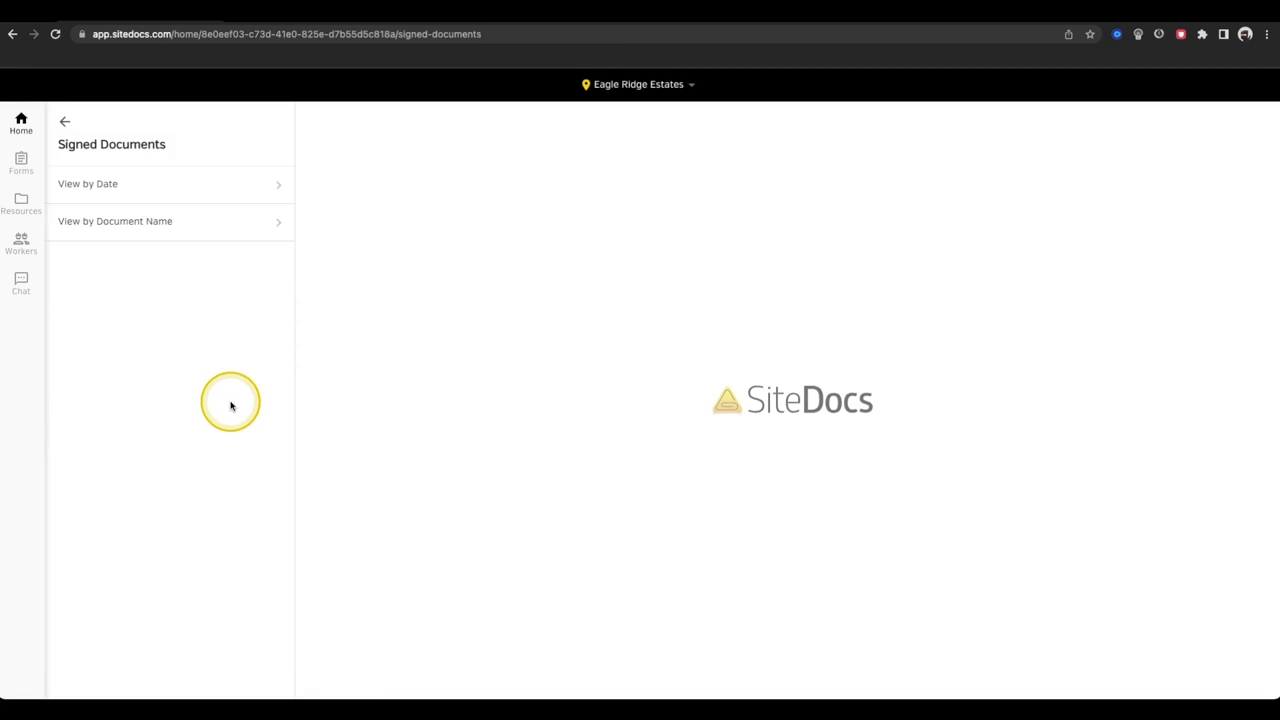
left_click(204, 221)
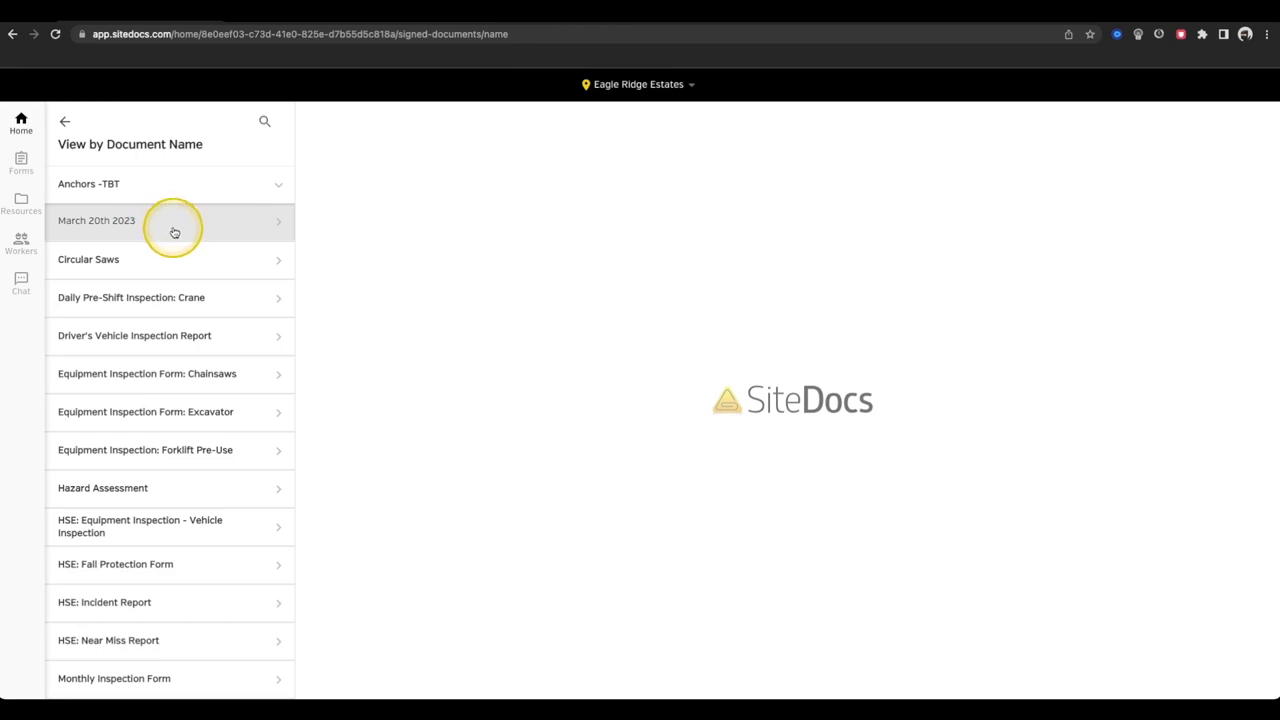
left_click(64, 121)
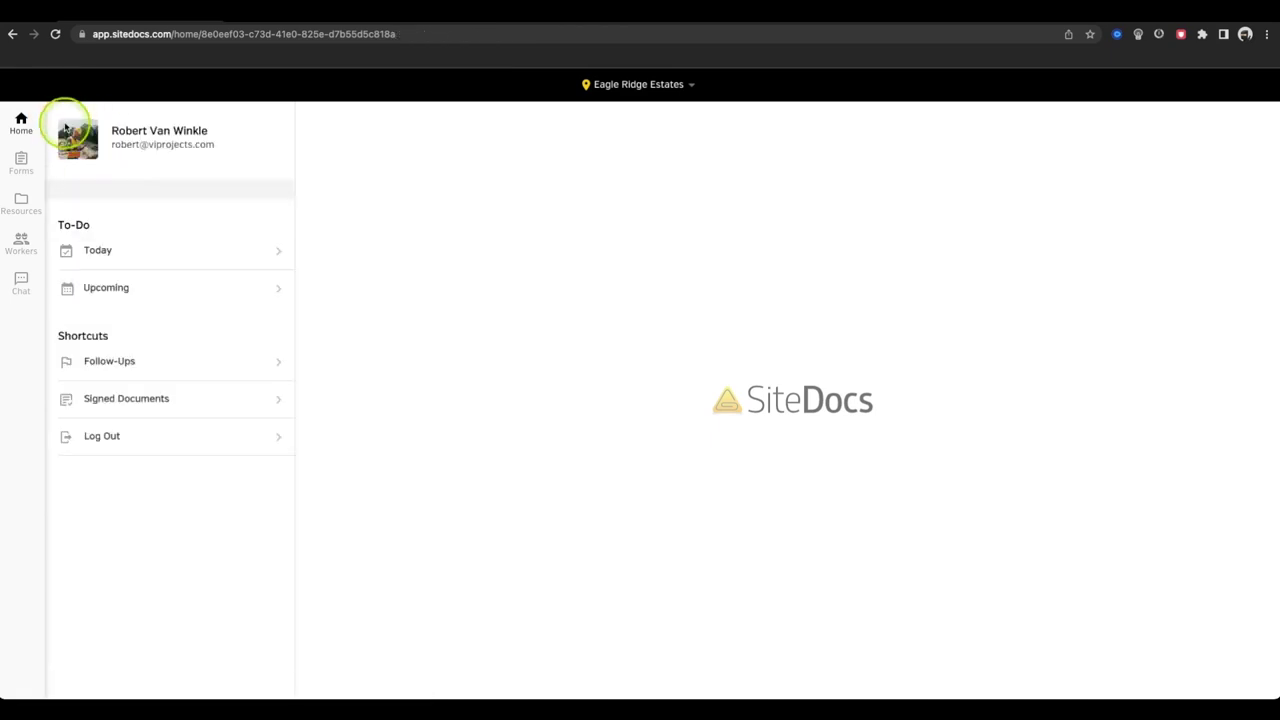
left_click(173, 444)
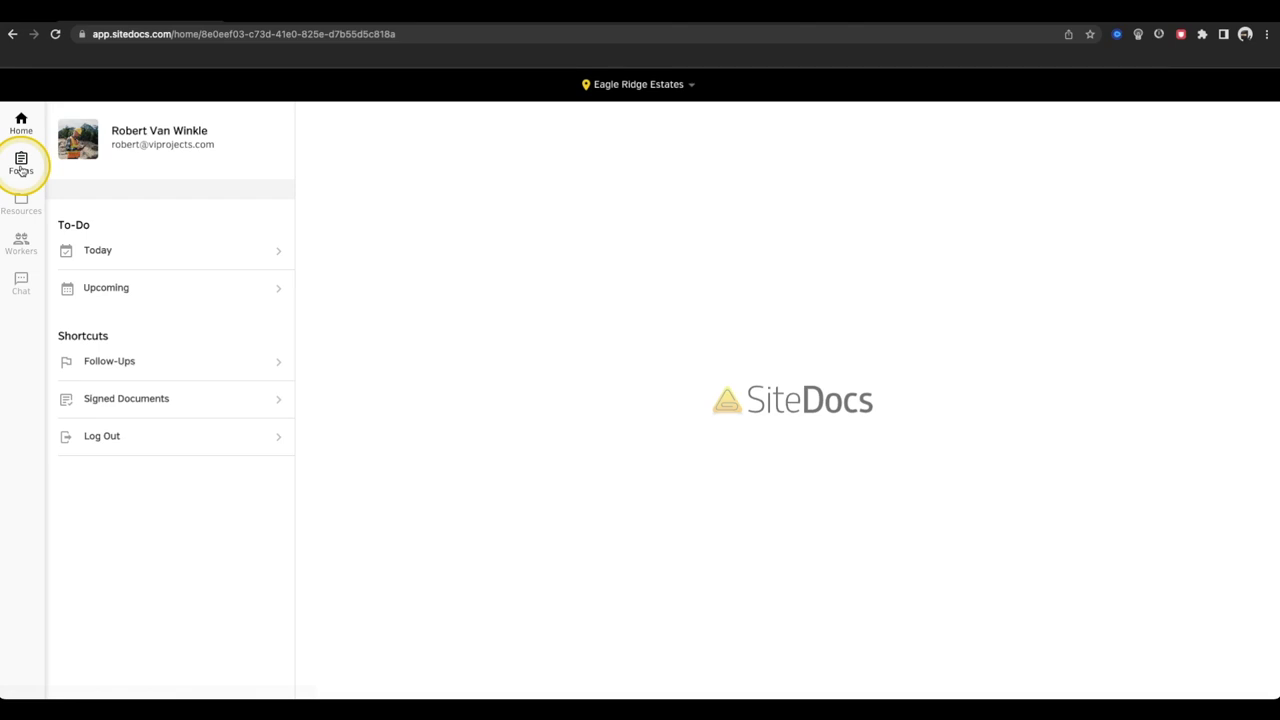
- Open the Equipment Inspections forms folder and search it for 'Rigger'
left_click(21, 166)
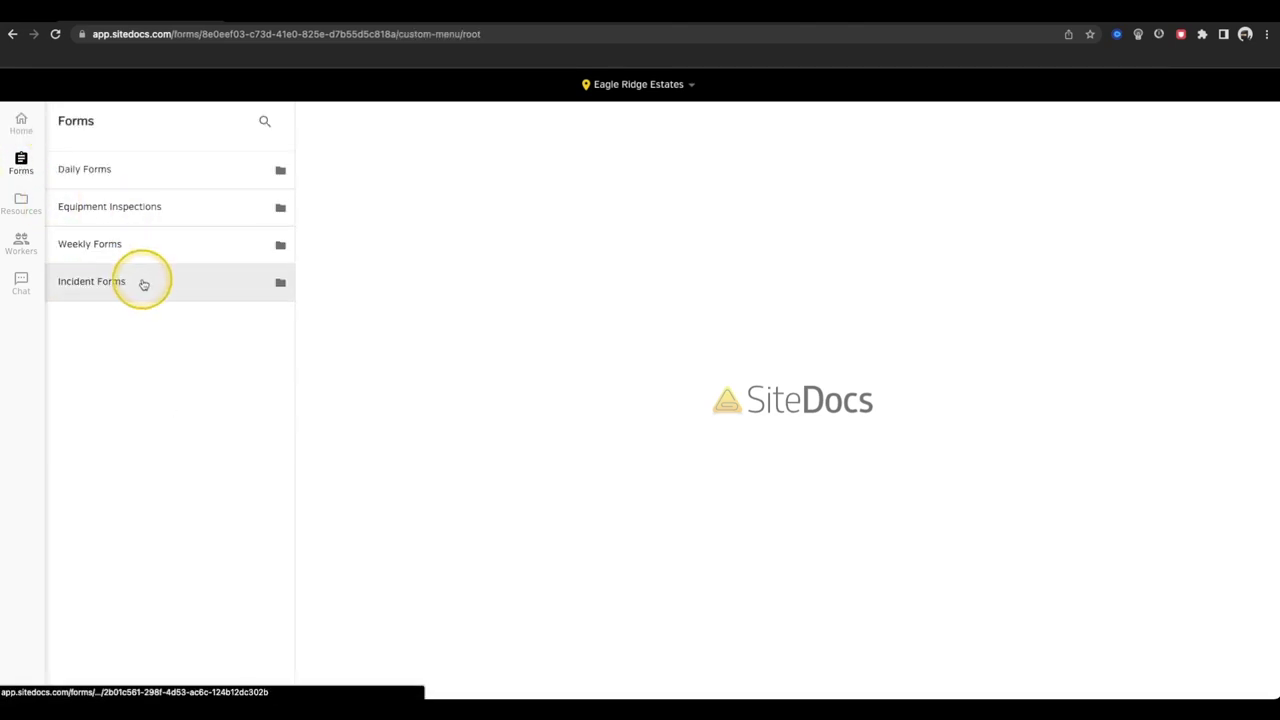
left_click(146, 204)
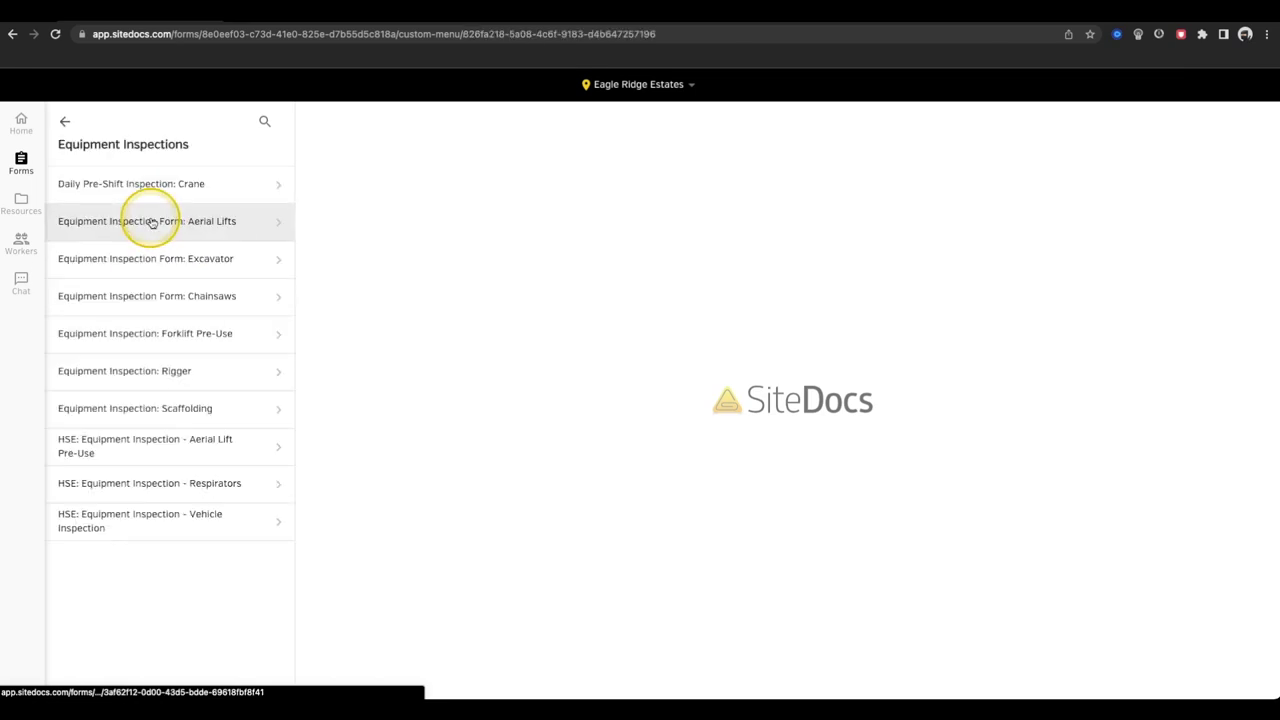
left_click(264, 123)
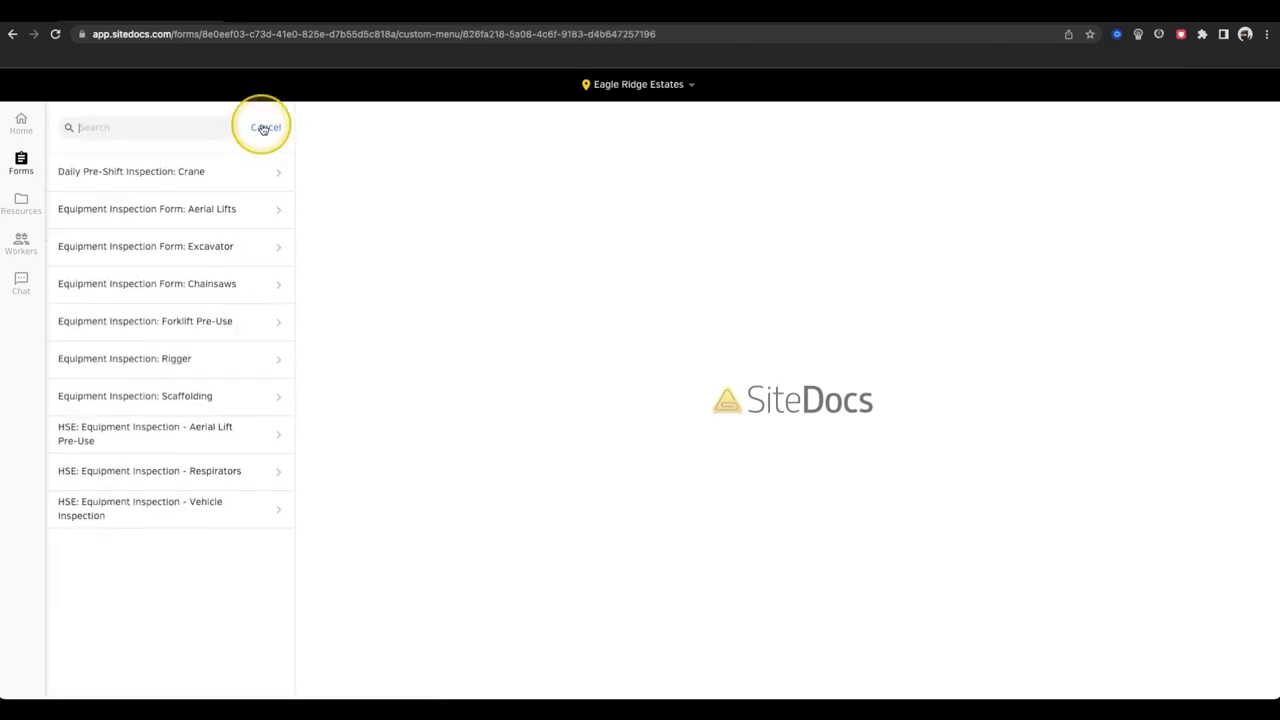
type("Rigger")
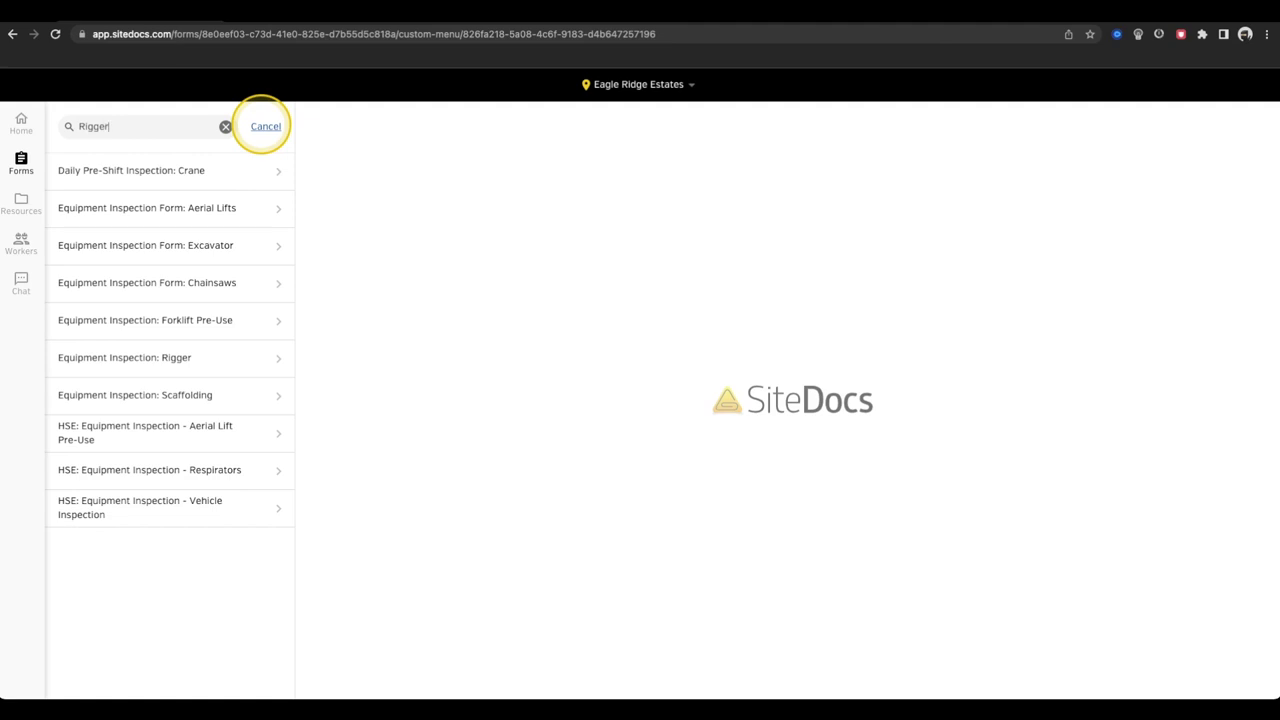
- Back in Daily Forms, start a new Hazard Assessment form
left_click(204, 168)
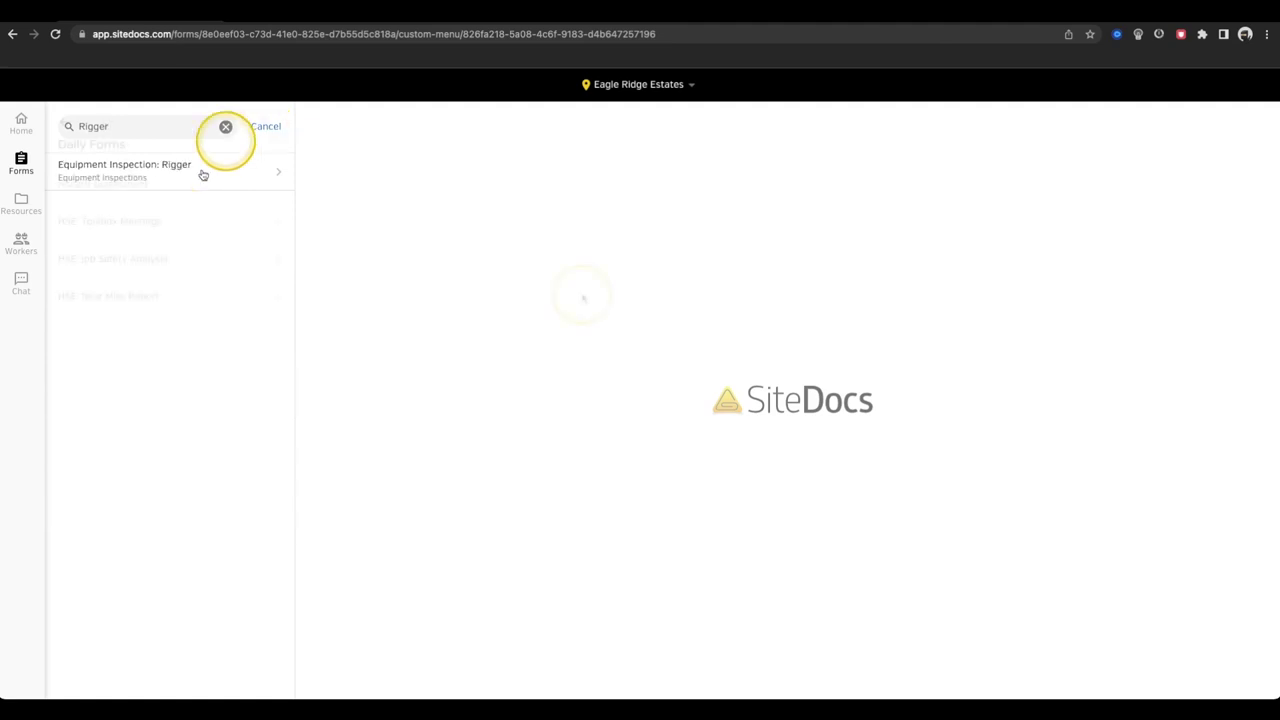
left_click(212, 189)
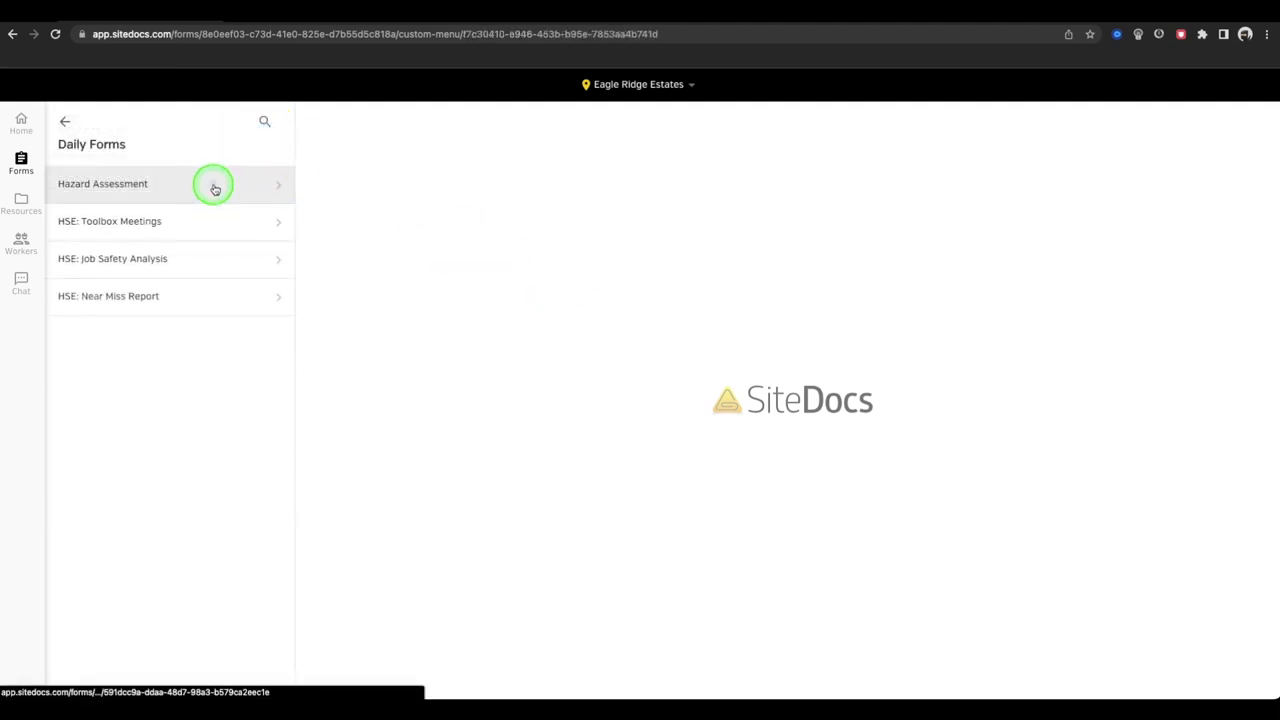
left_click(215, 189)
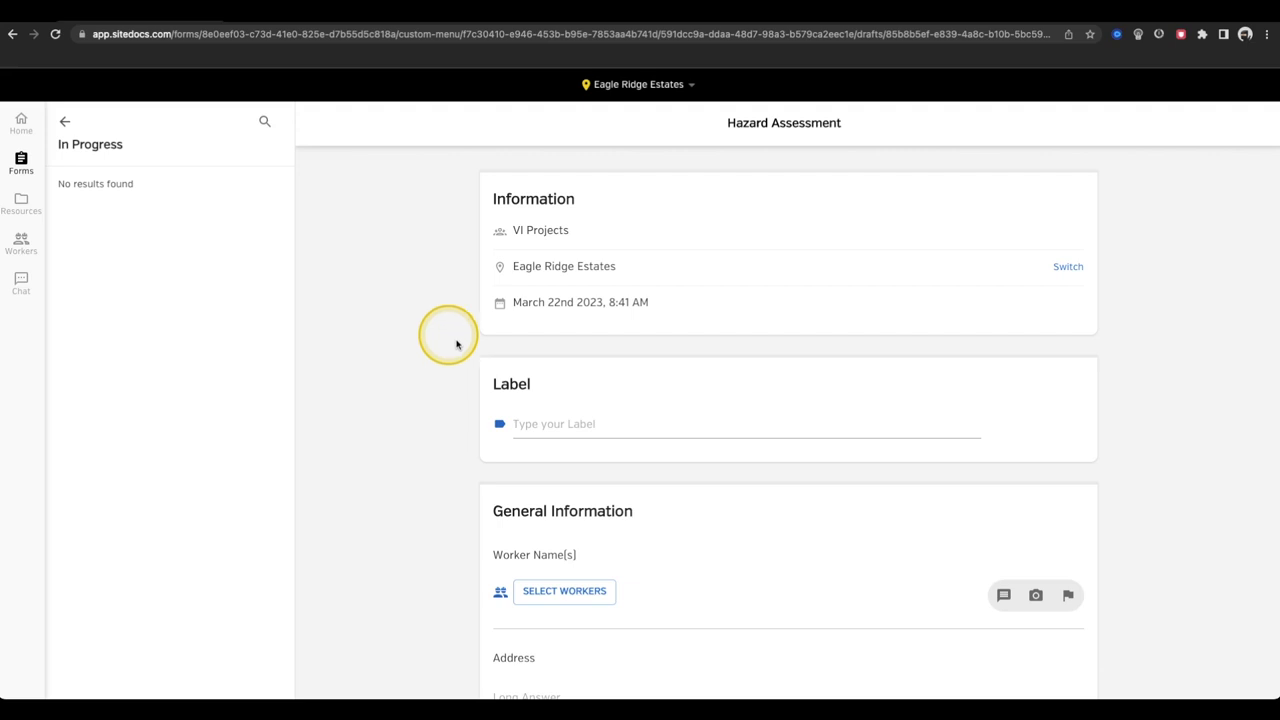
left_click(668, 424)
- Enter ER189834 as the form label and bring up the worker selection list
left_click(700, 427)
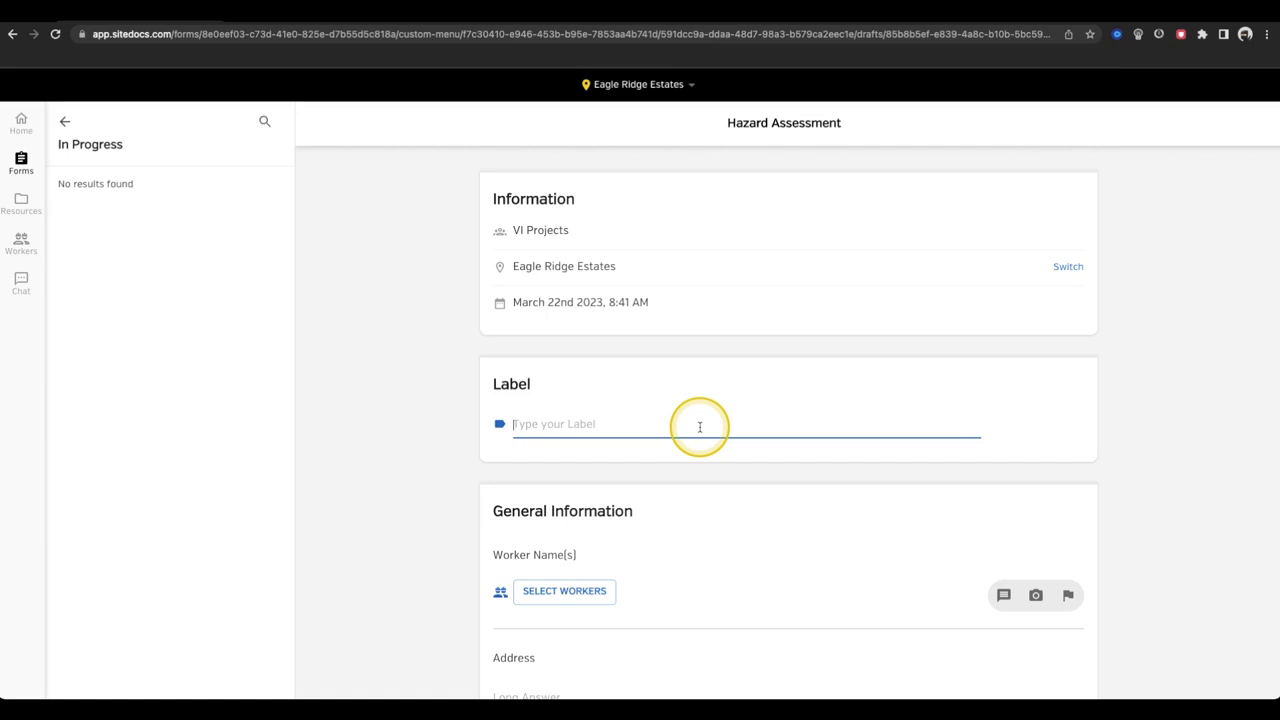
type("ER189834")
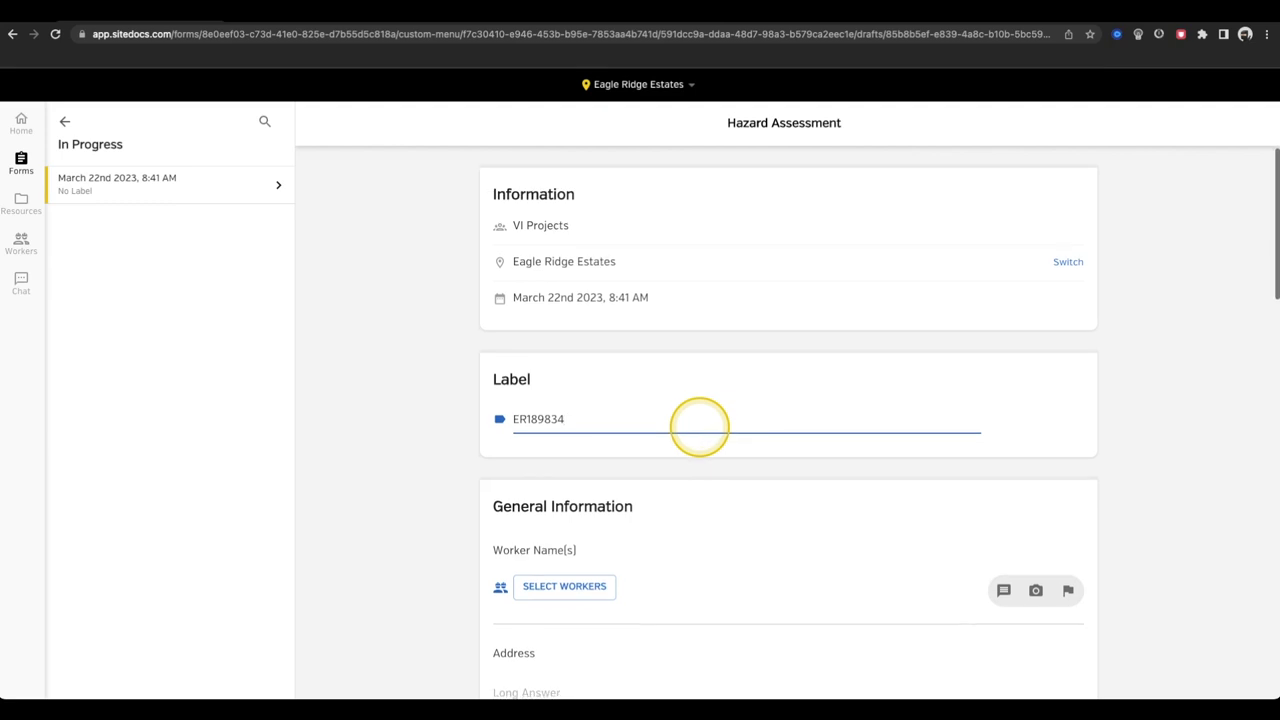
scroll(723, 491, "down", 2)
scroll(727, 496, "down", 1)
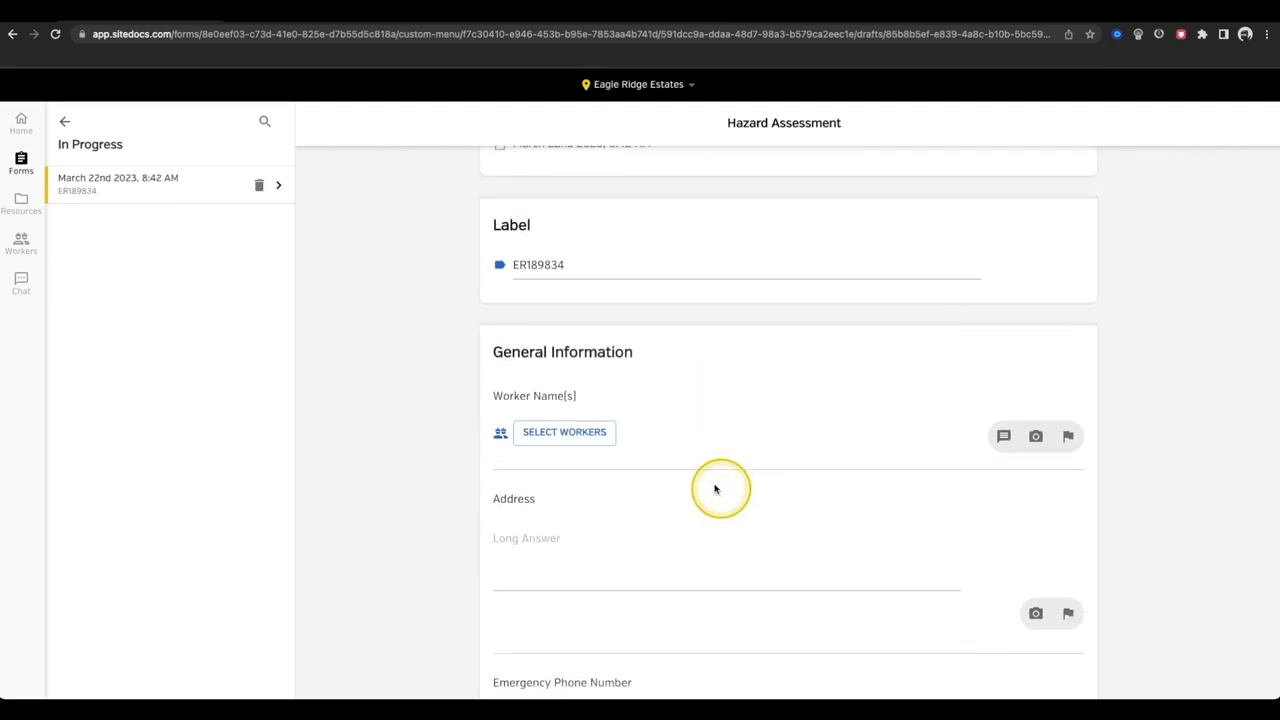
left_click(582, 435)
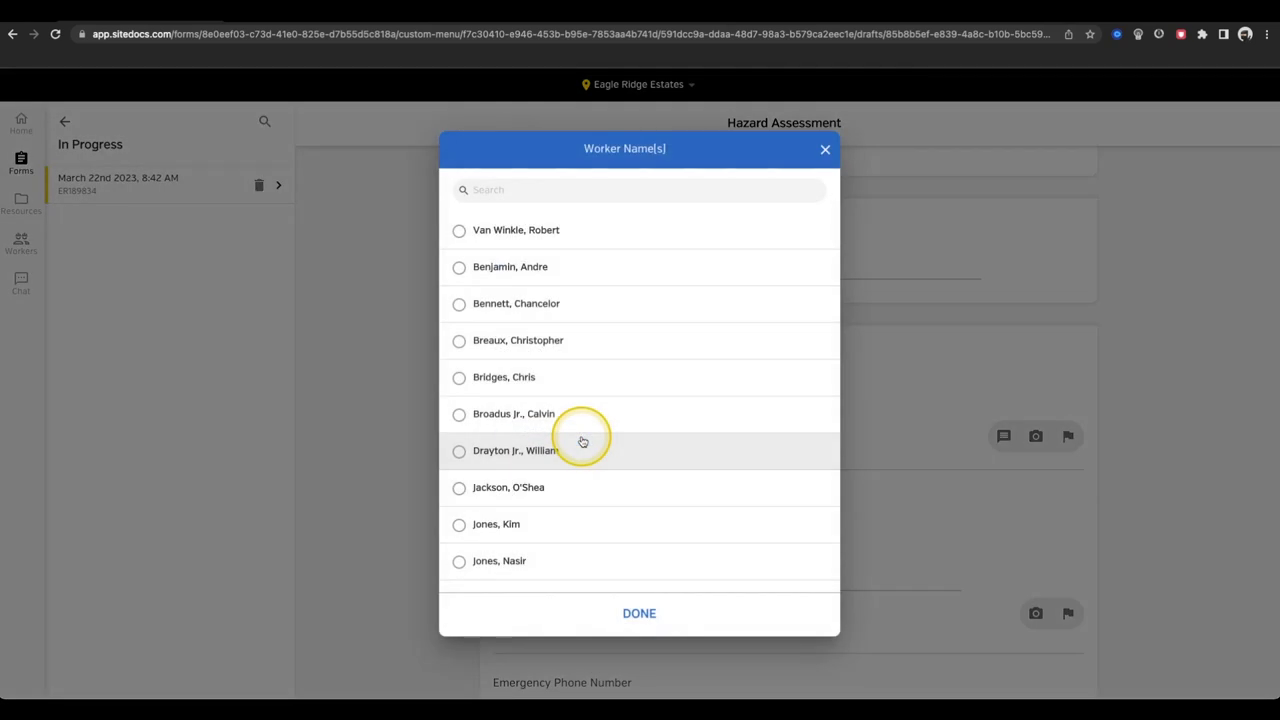
- Assign the first worker in the list to the assessment
left_click(606, 236)
left_click(631, 626)
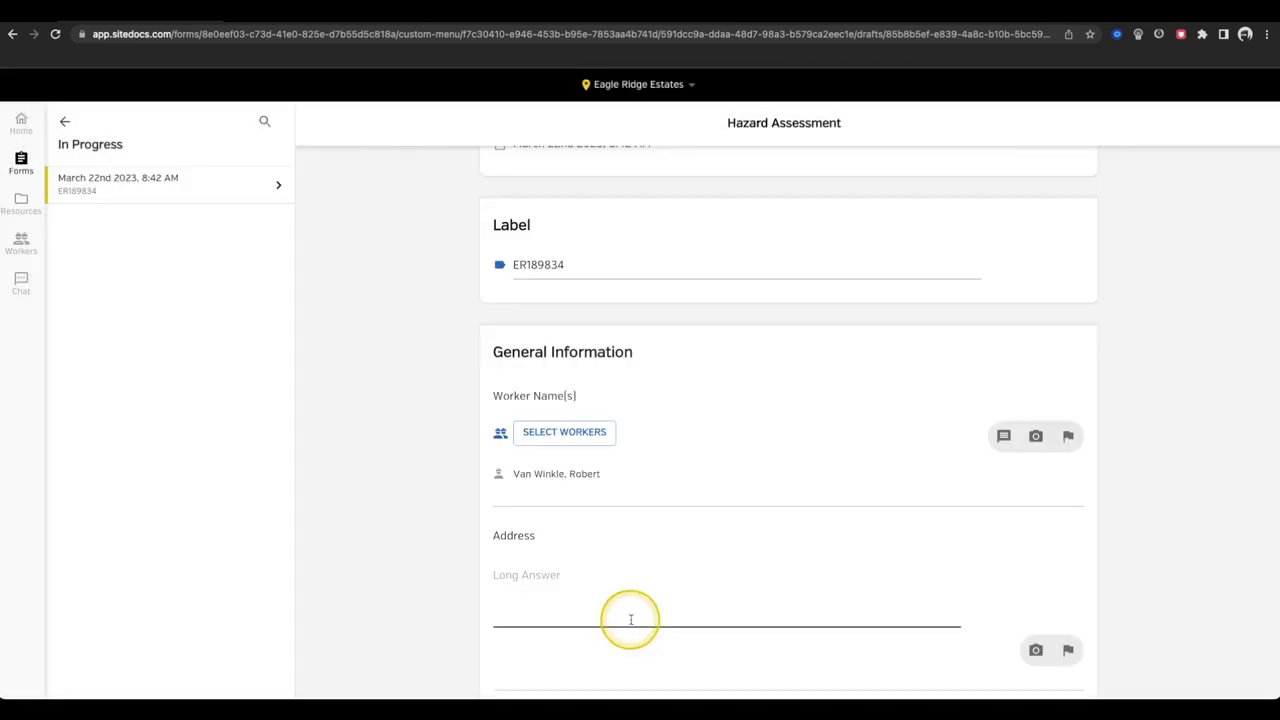
scroll(654, 557, "down", 3)
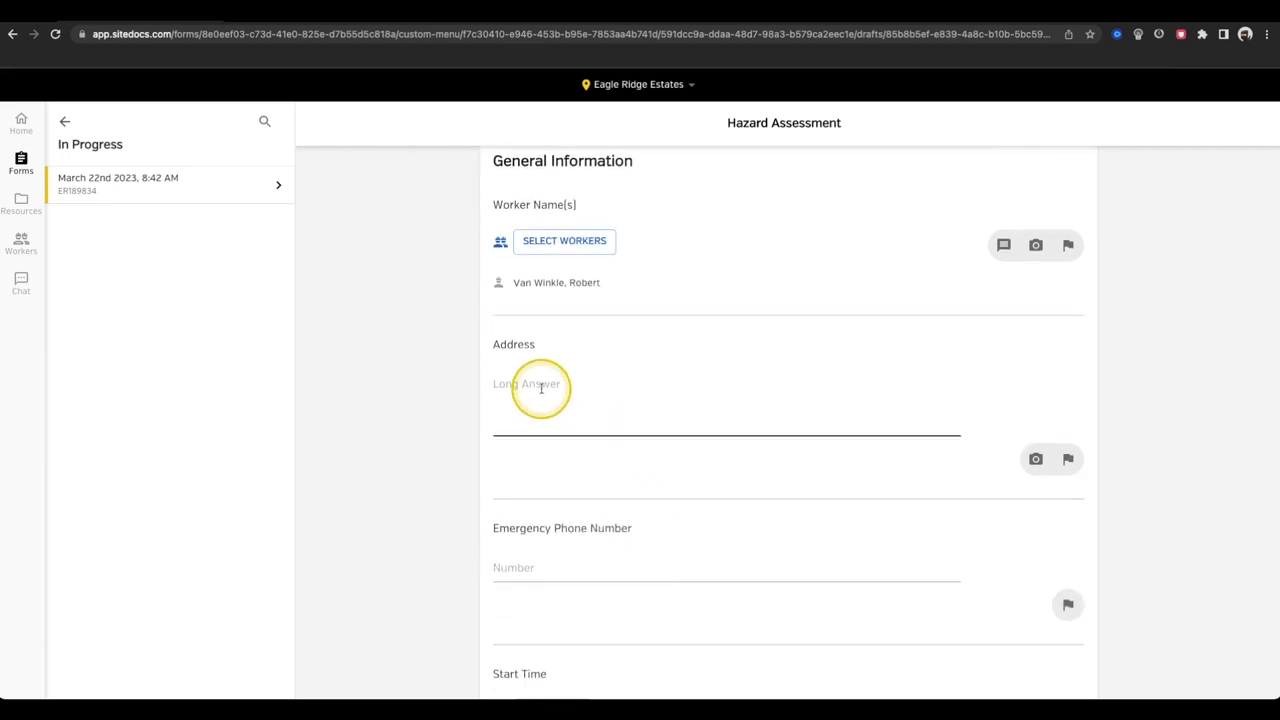
- Paste the site's street address into Address and enter the emergency phone number
left_click(541, 388)
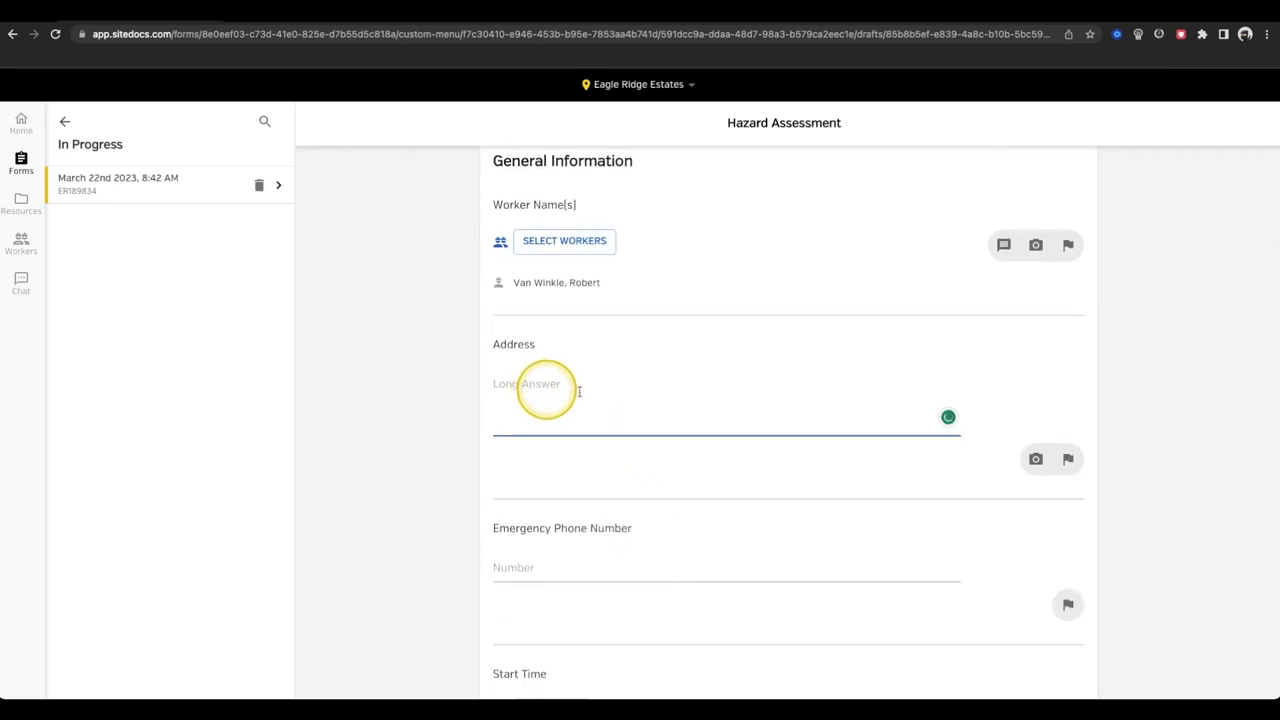
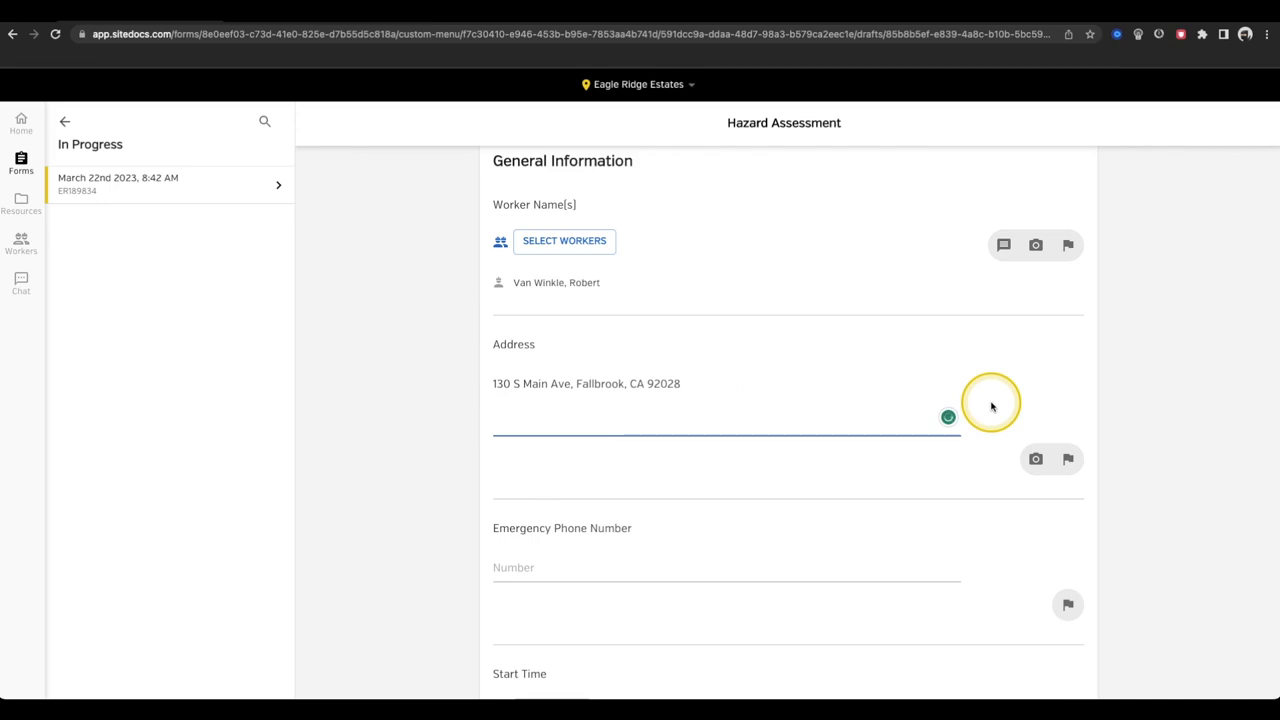
left_click(606, 571)
type("55")
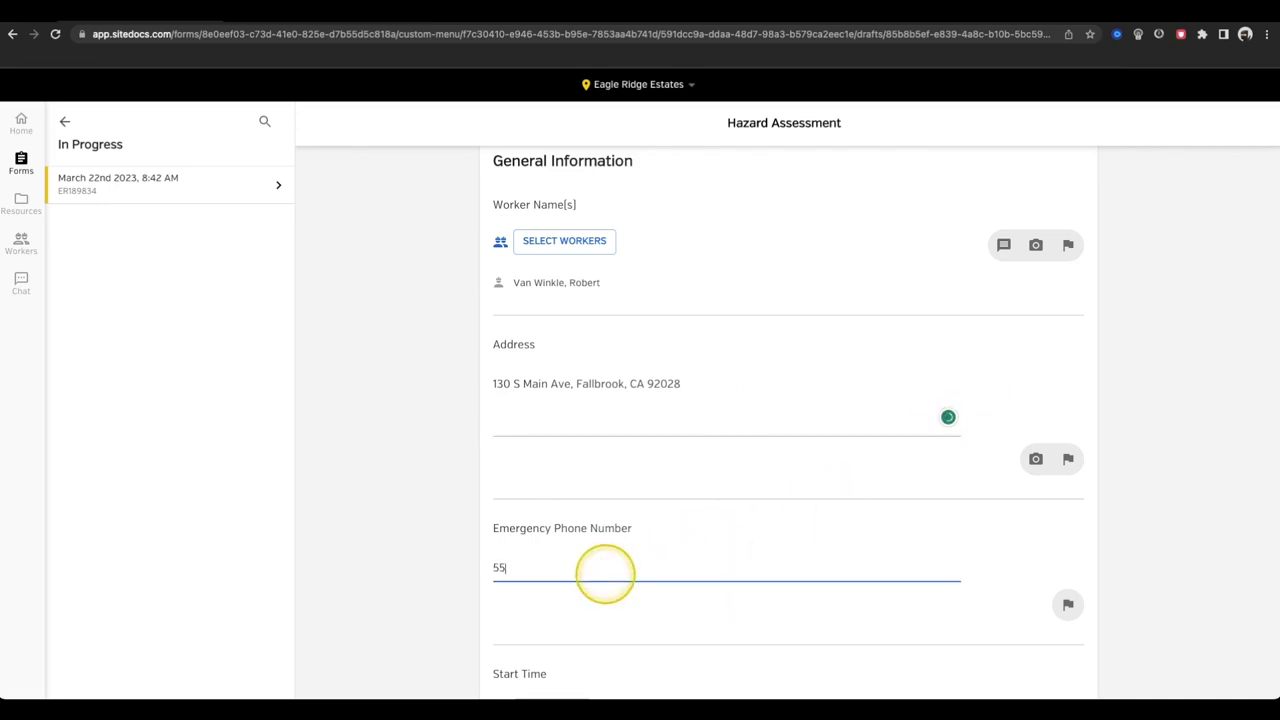
type("58675309")
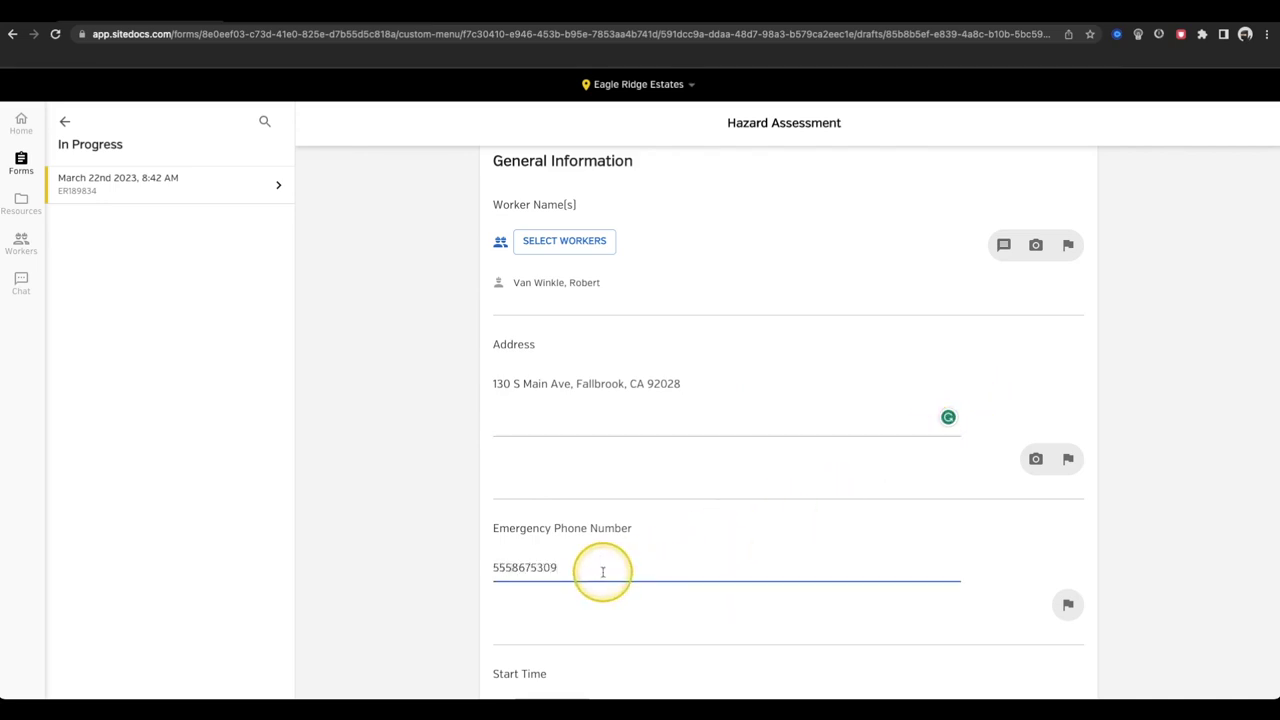
scroll(604, 572, "down", 2)
scroll(604, 572, "down", 2)
- Set the Start Time to 08:41 AM and answer No to Subcontractors on Site
left_click(571, 474)
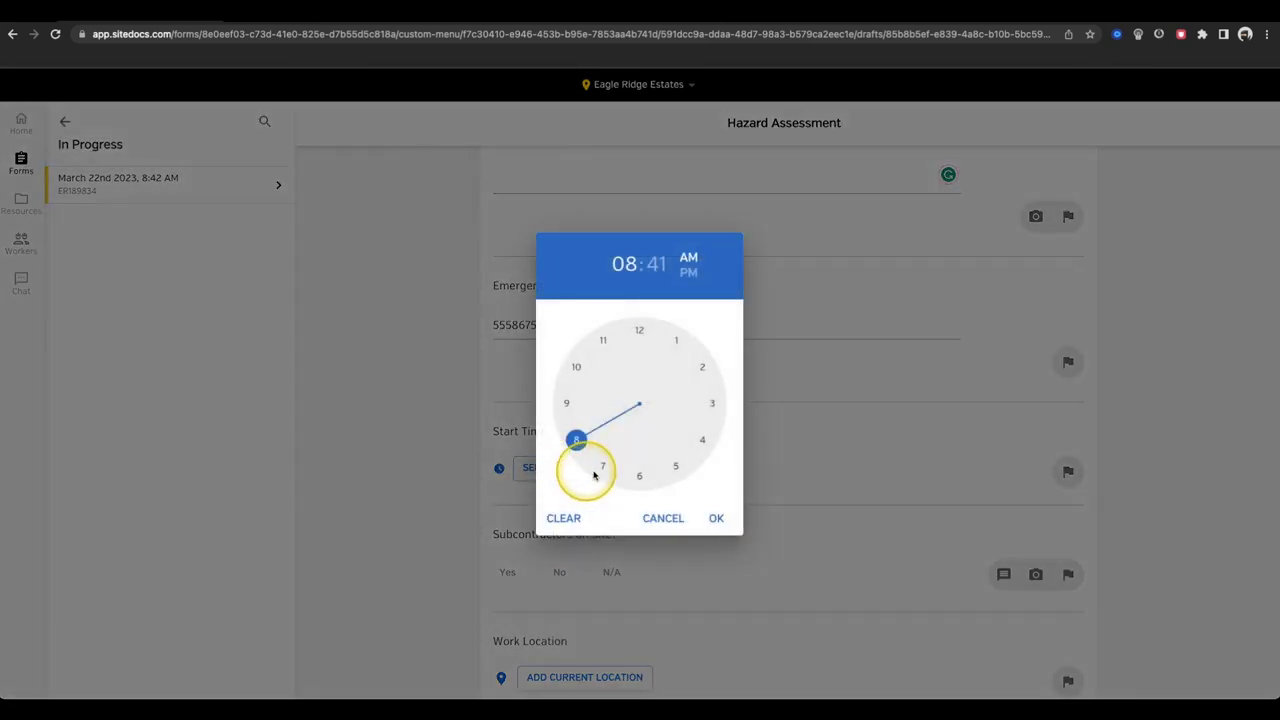
left_click(708, 518)
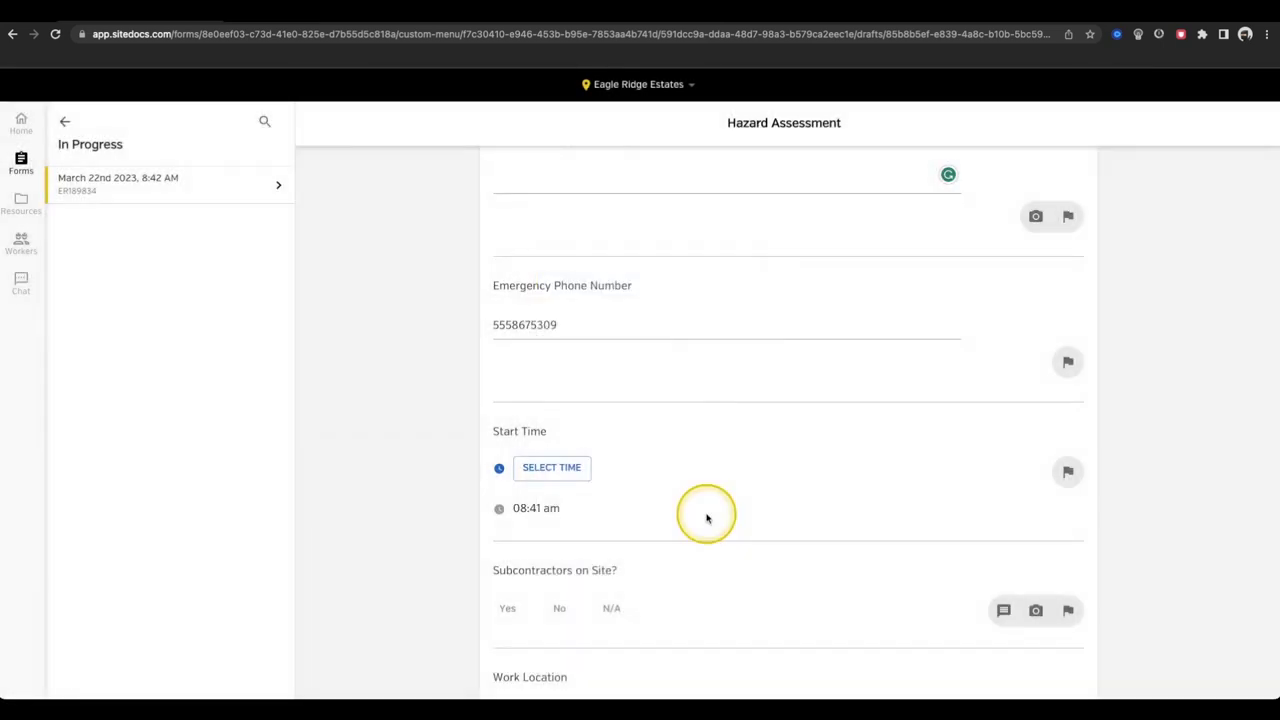
scroll(706, 518, "down", 4)
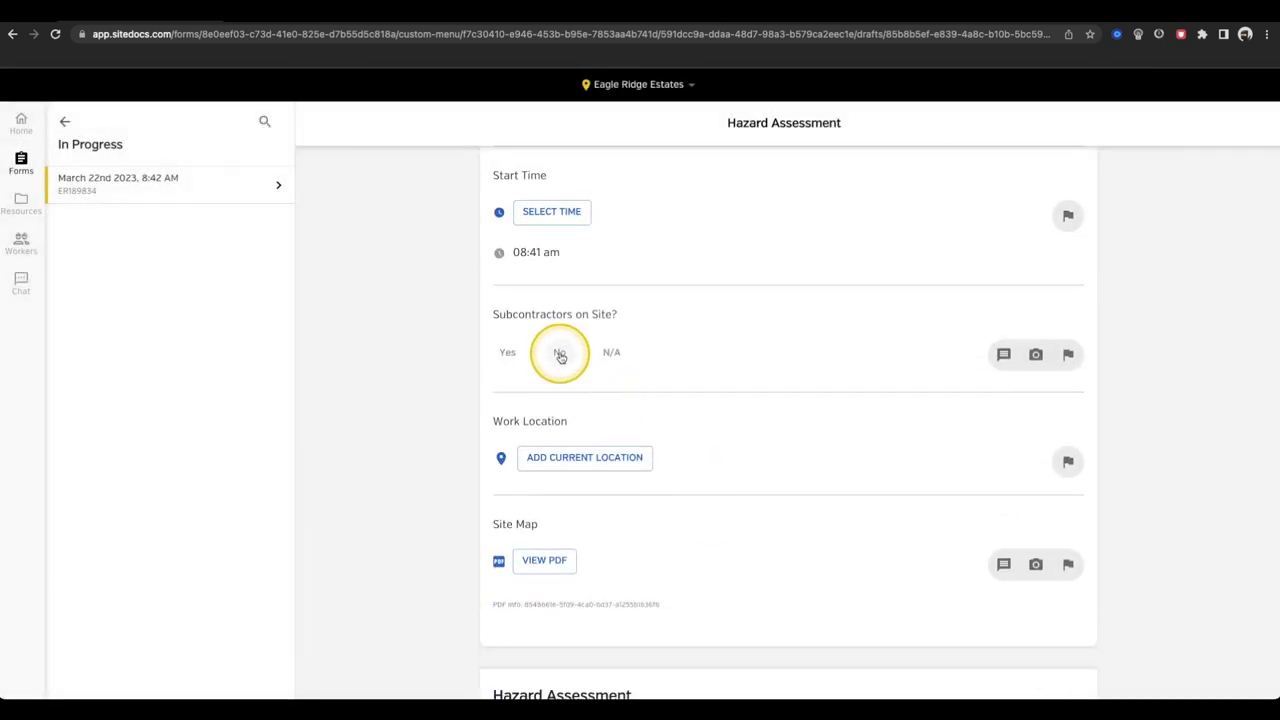
left_click(560, 354)
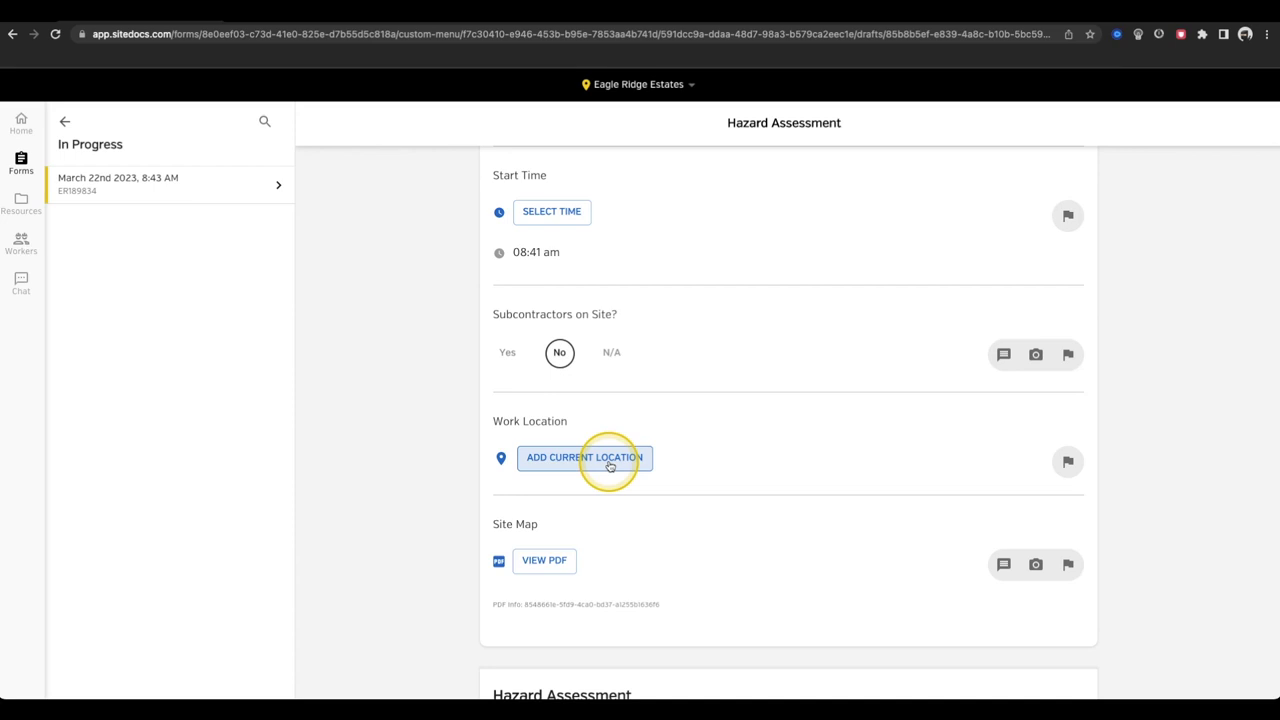
- Add the current location as the work location and review the Site Map PDF
left_click(609, 465)
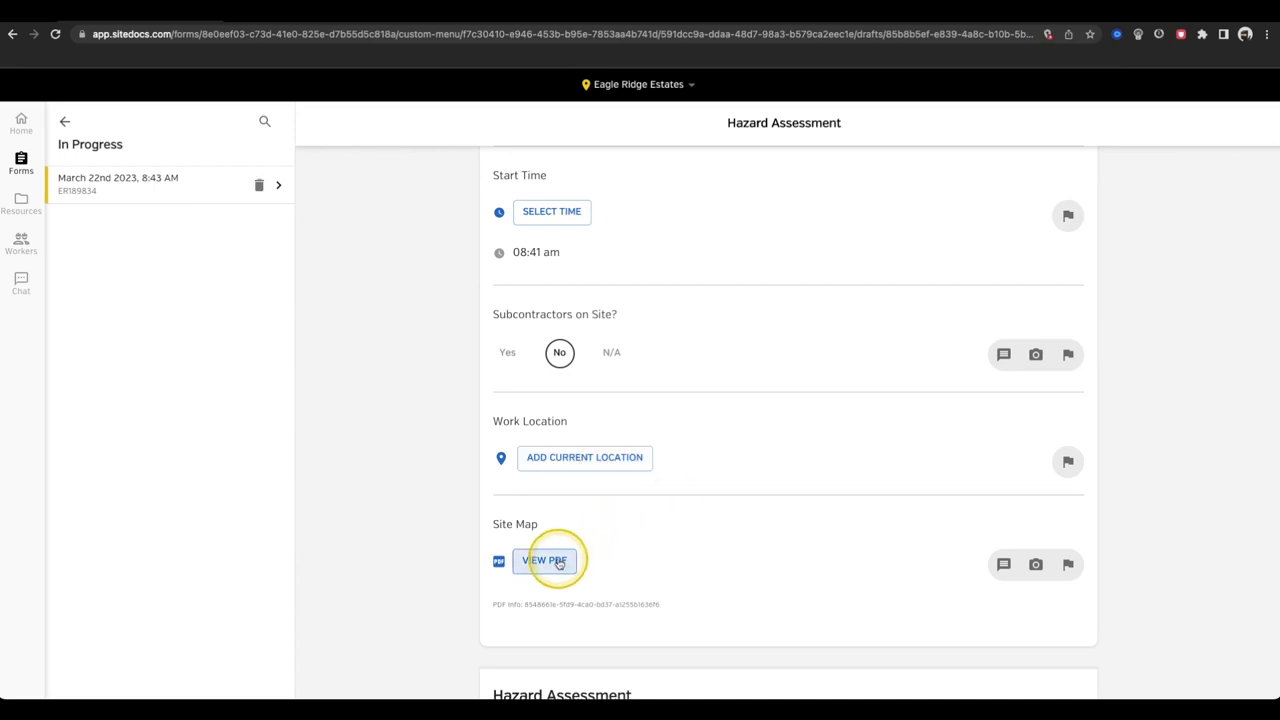
left_click(559, 563)
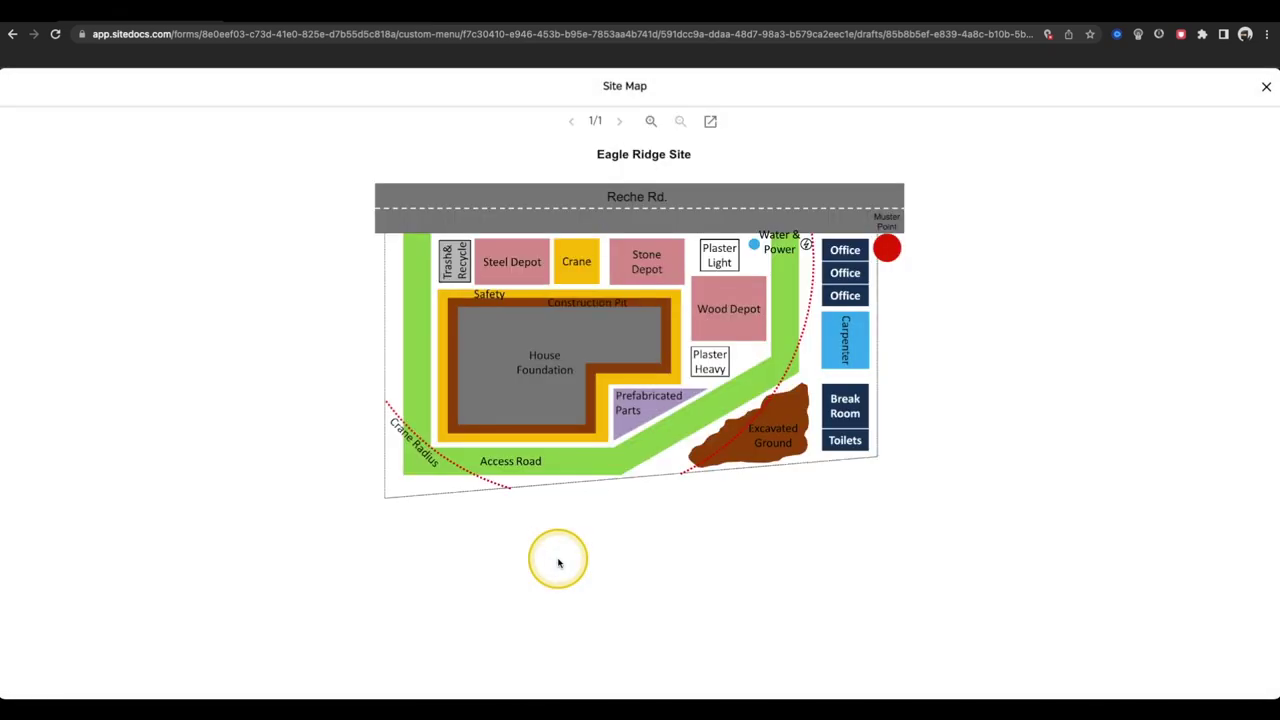
left_click(1265, 90)
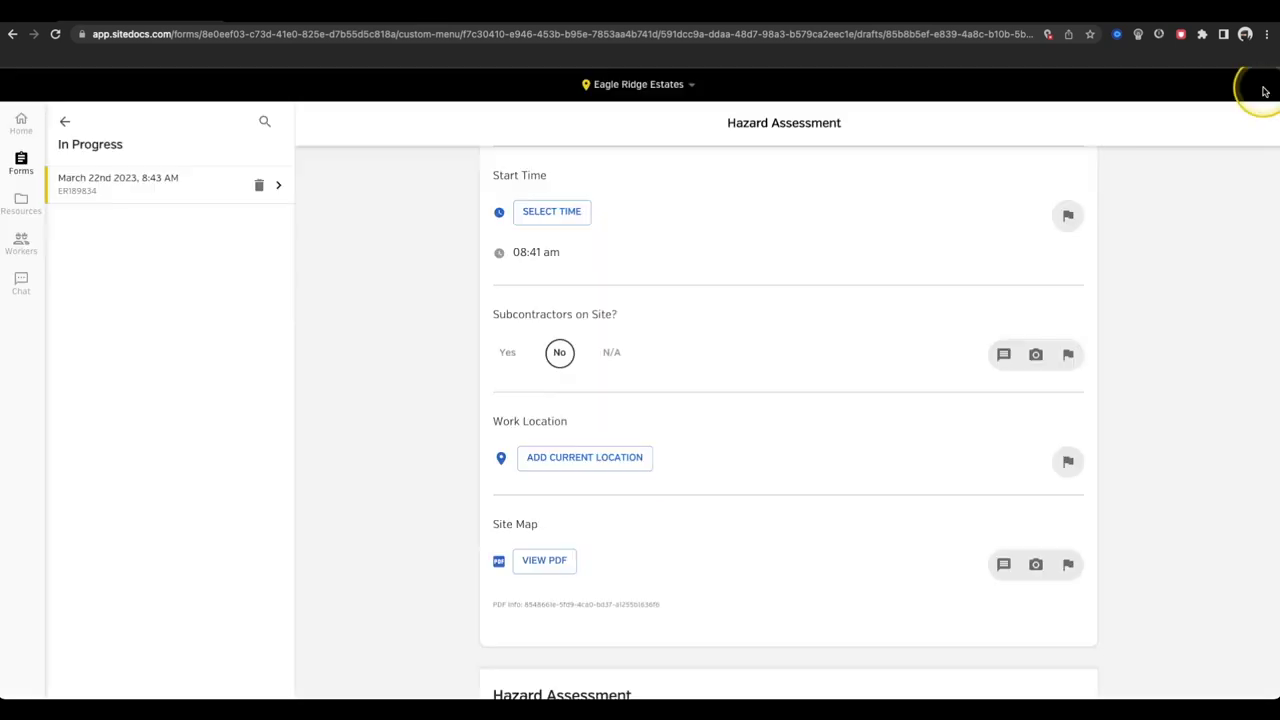
scroll(837, 414, "down", 5)
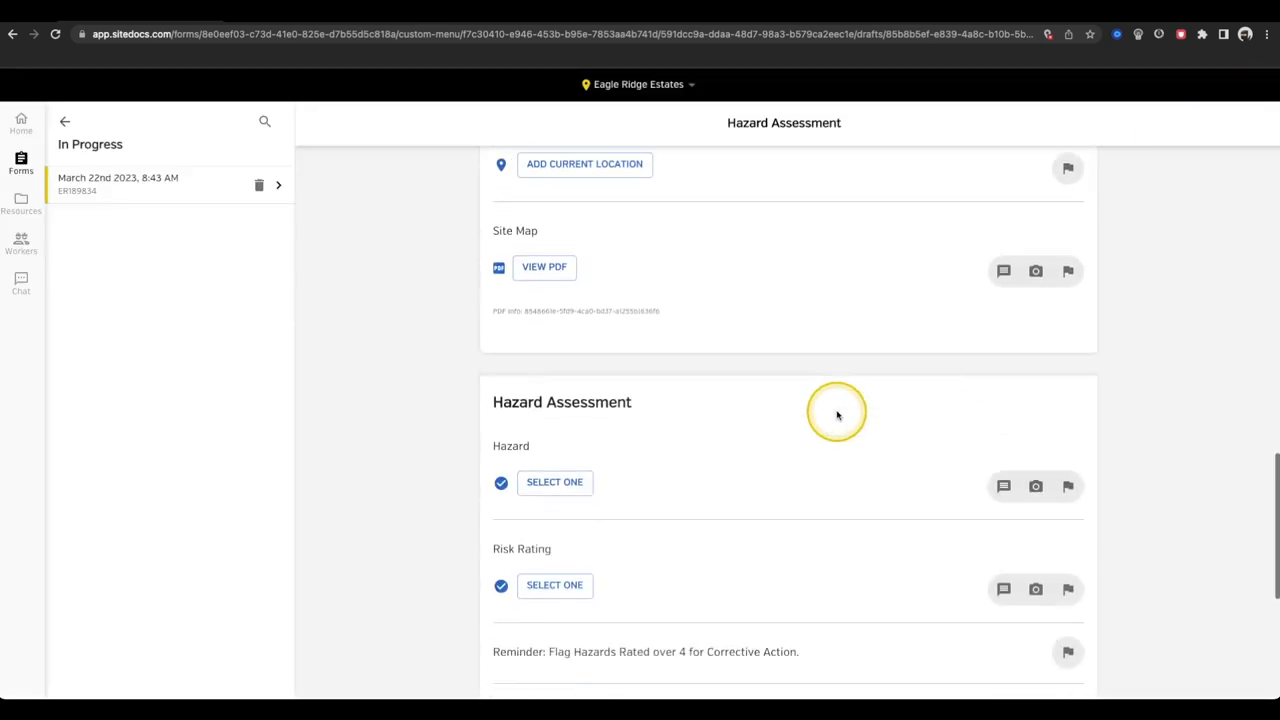
- Record Overhead Hazards: Falling objects as the hazard, rated 4 - High
left_click(558, 326)
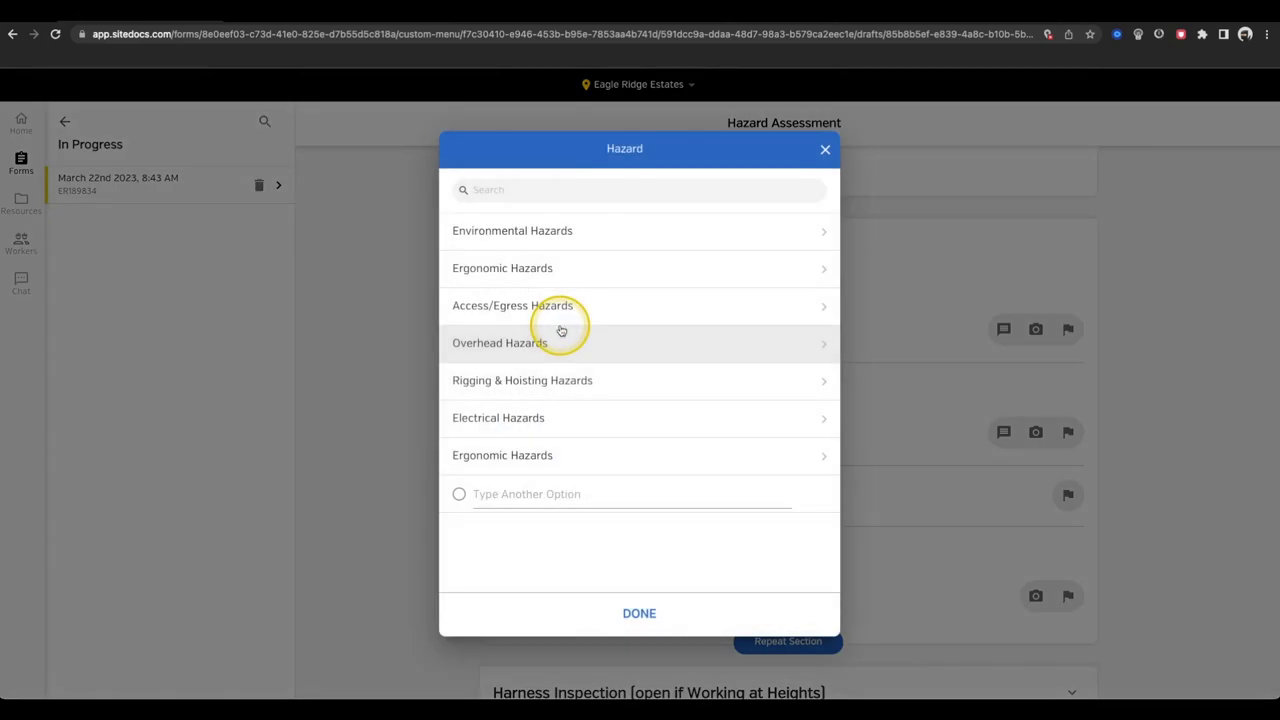
left_click(560, 343)
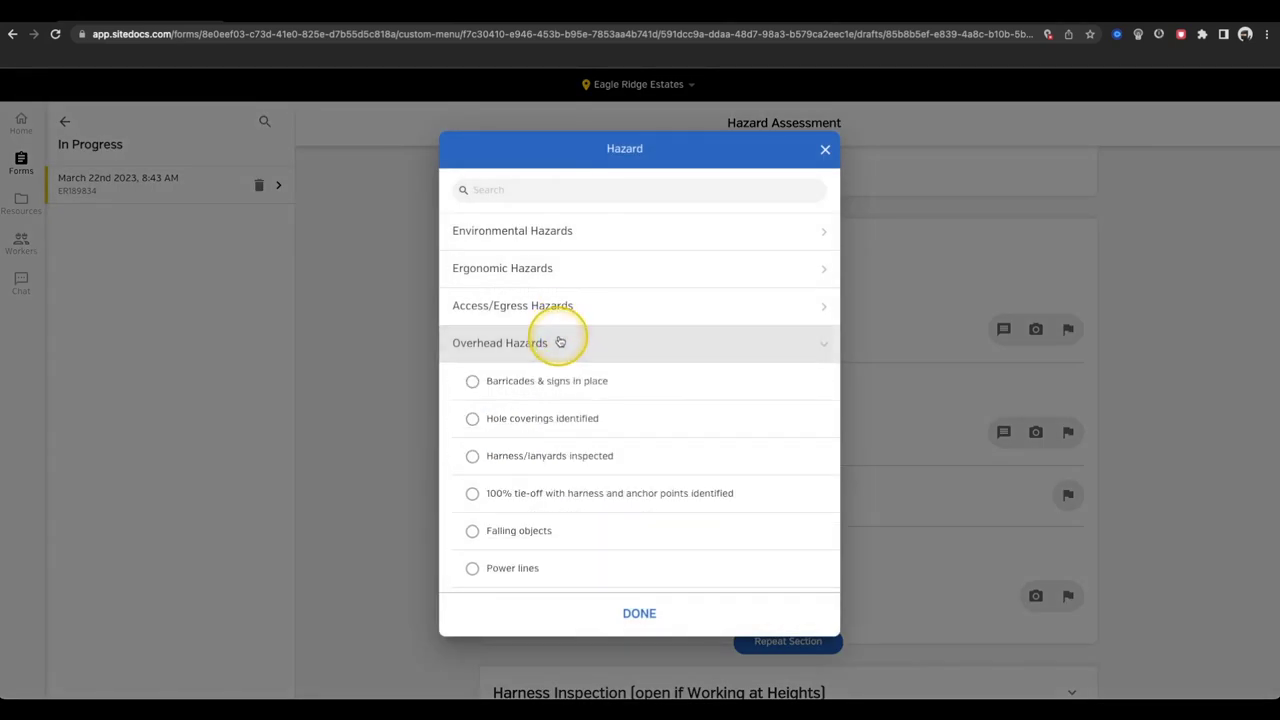
left_click(541, 531)
left_click(636, 613)
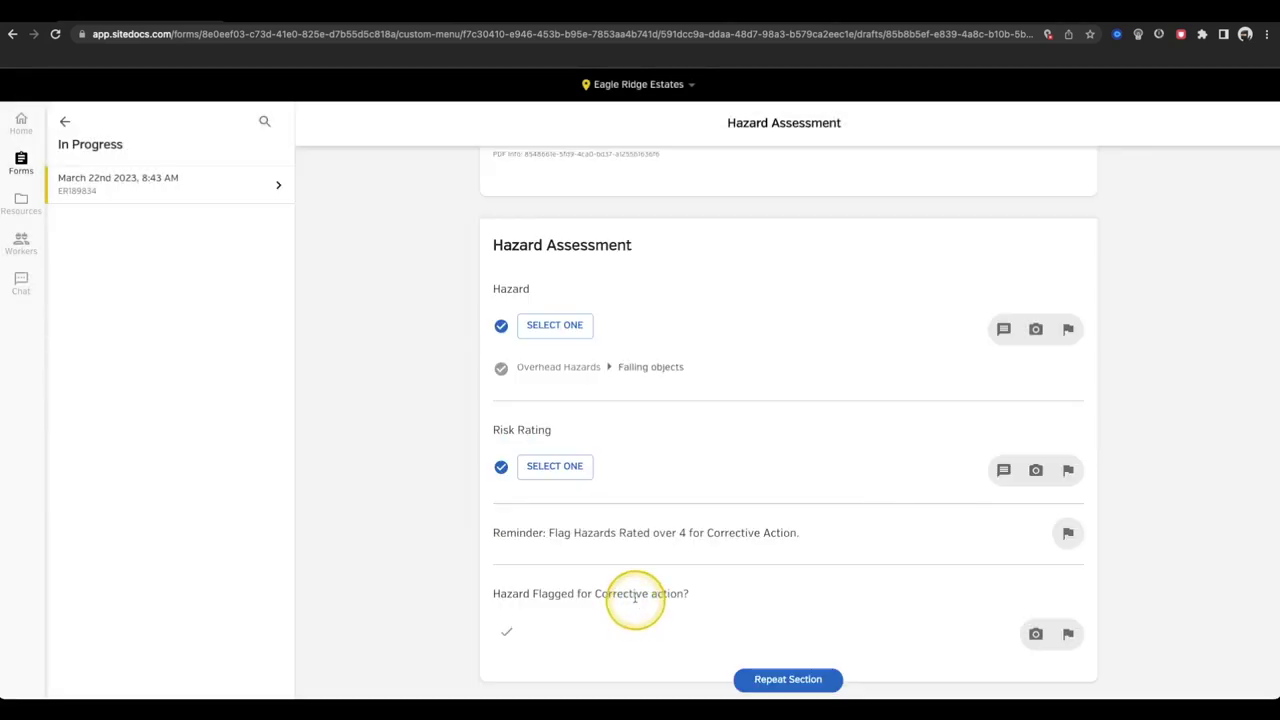
left_click(559, 467)
left_click(558, 270)
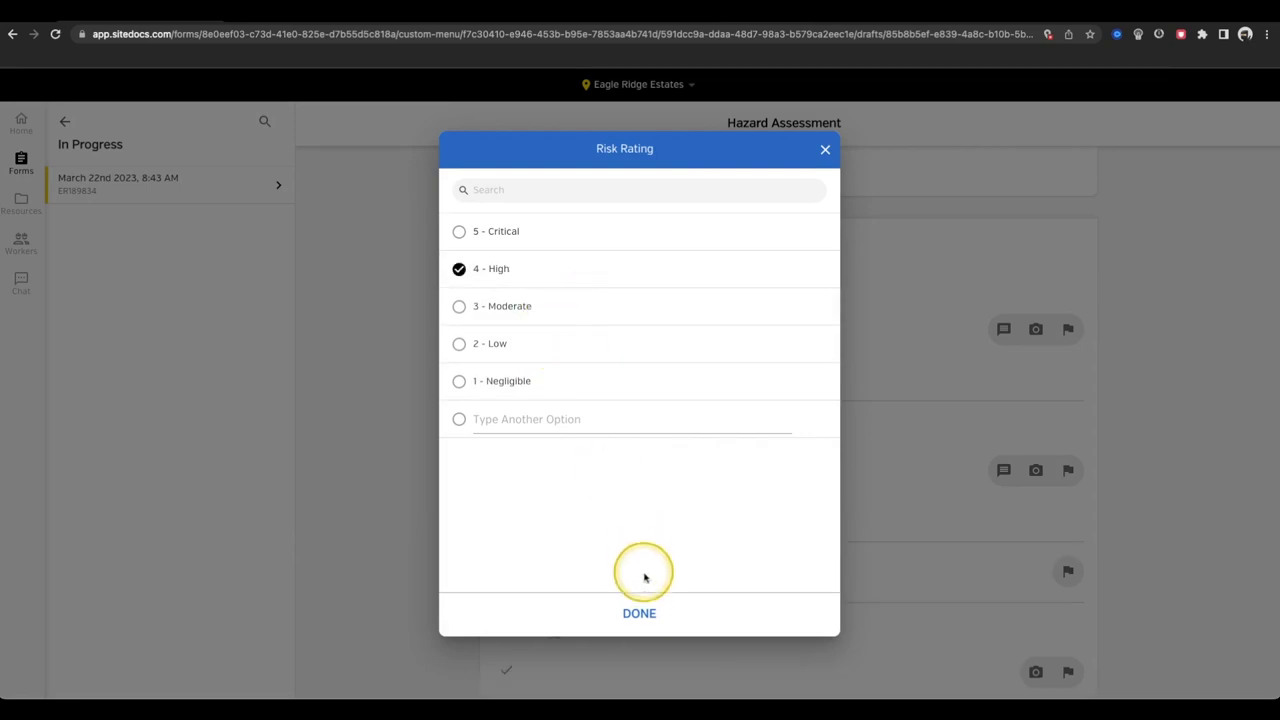
left_click(640, 613)
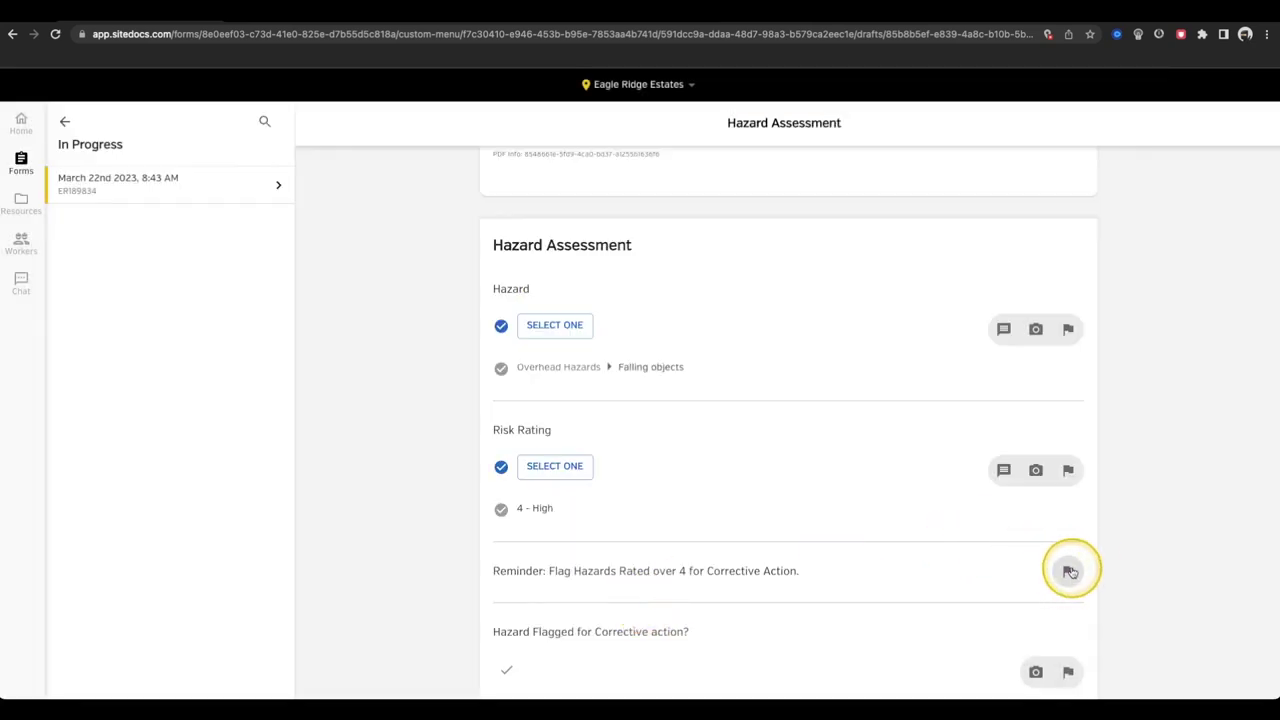
- Leave the follow-up flag unset and answer Yes to hazard flagged for corrective action
left_click(1068, 572)
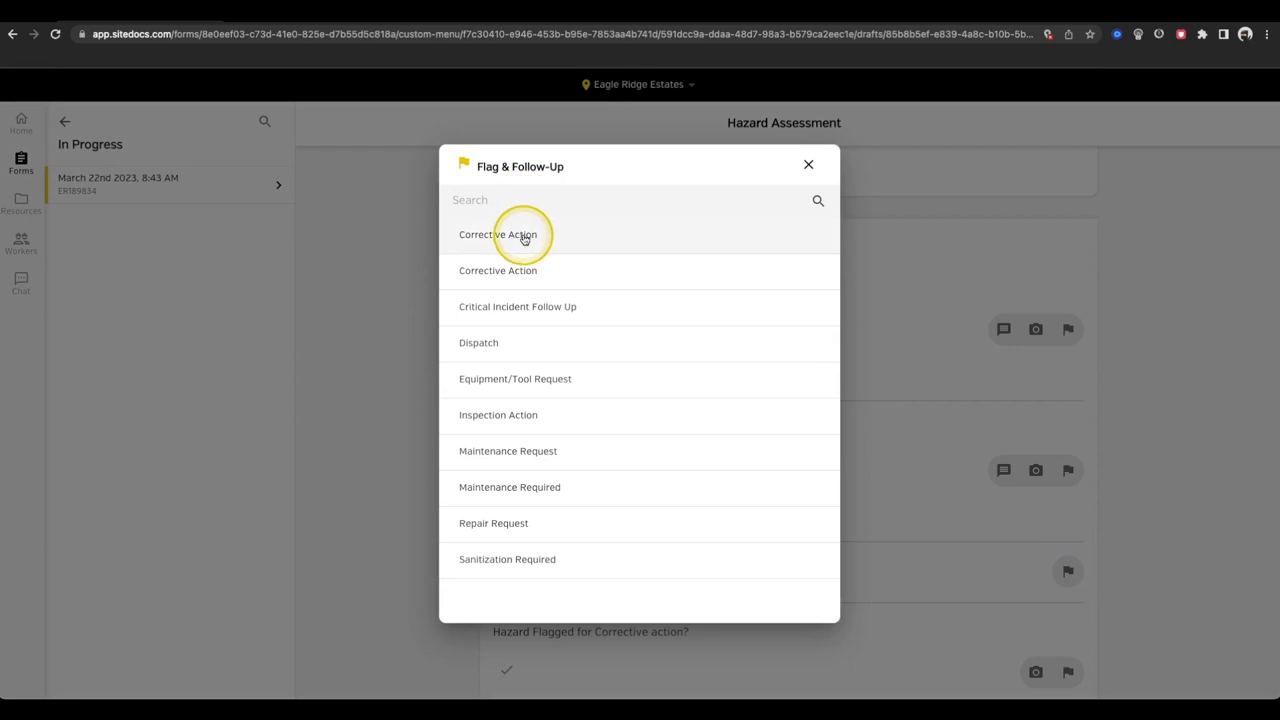
left_click(809, 166)
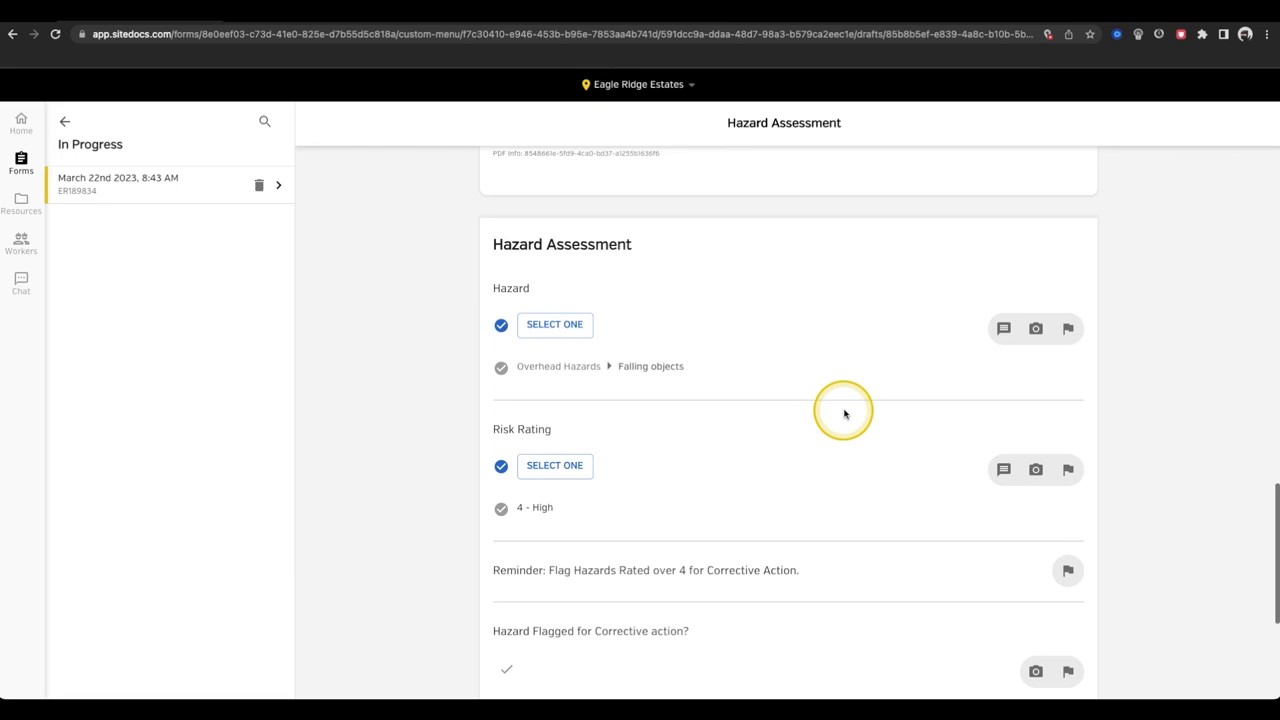
scroll(844, 410, "down", 3)
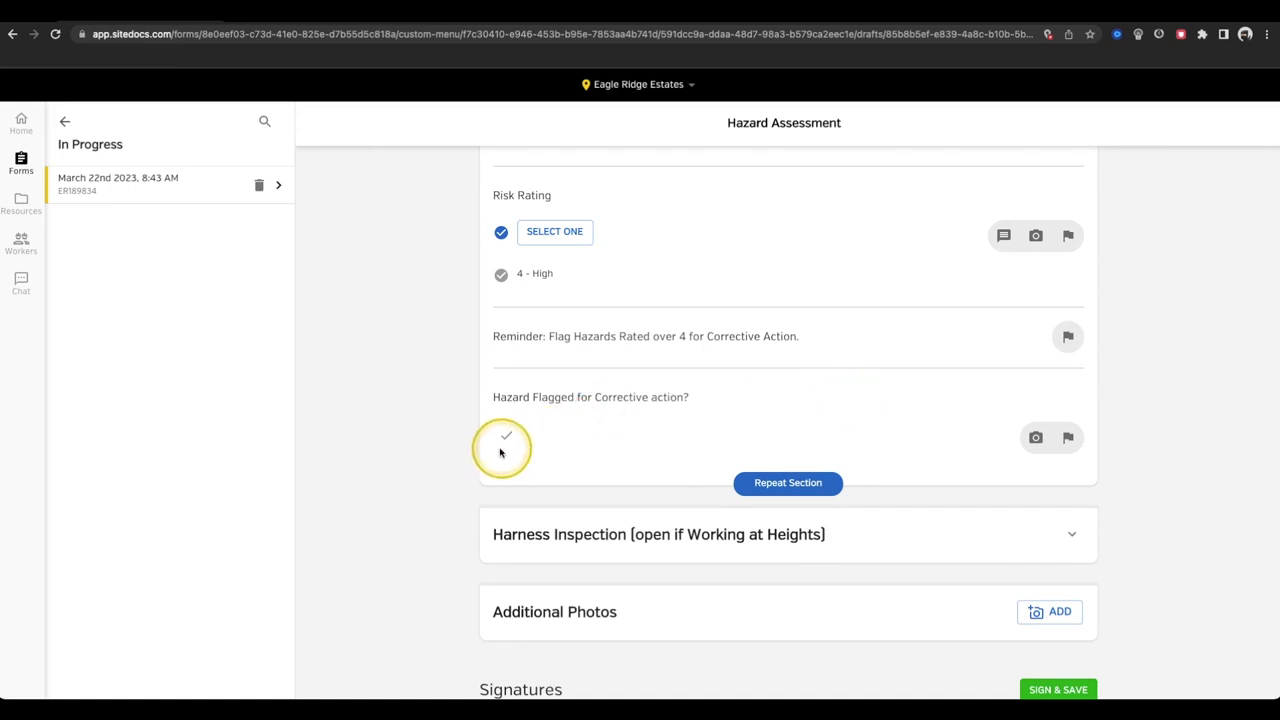
left_click(507, 438)
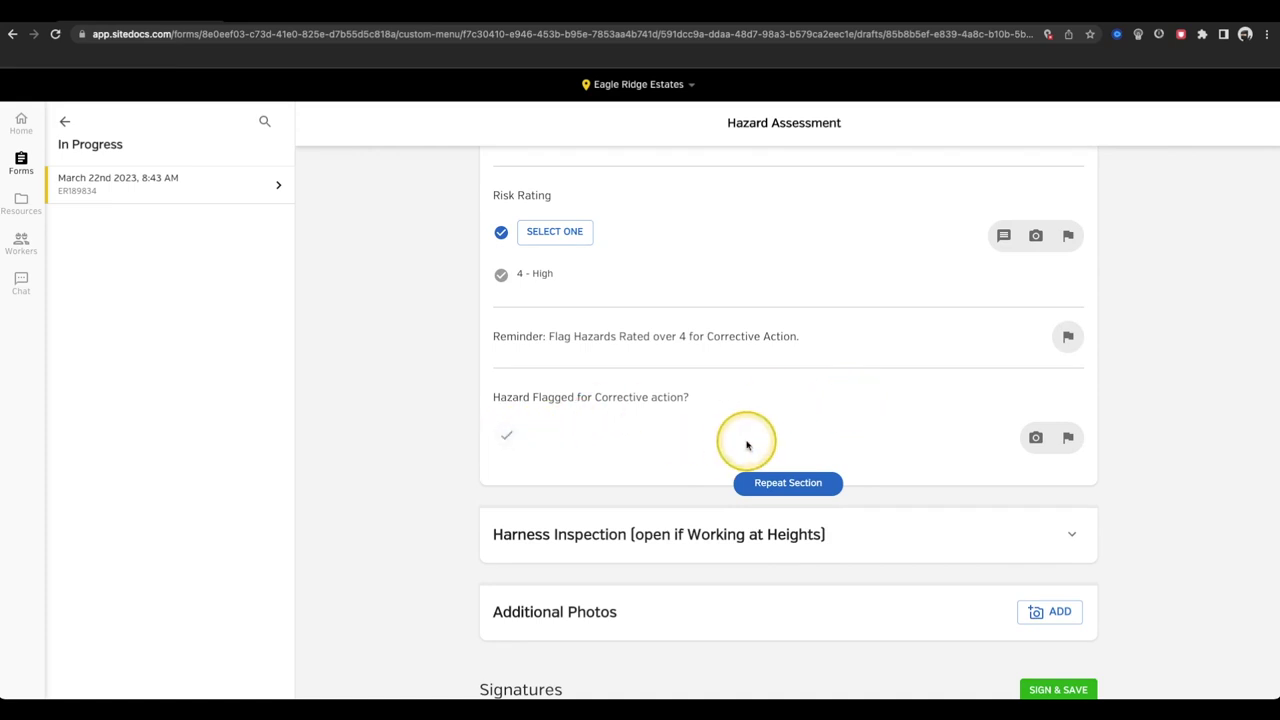
- Repeat the section for Electrical Hazards: Lighting levels too low, rated 2 - Low
left_click(788, 483)
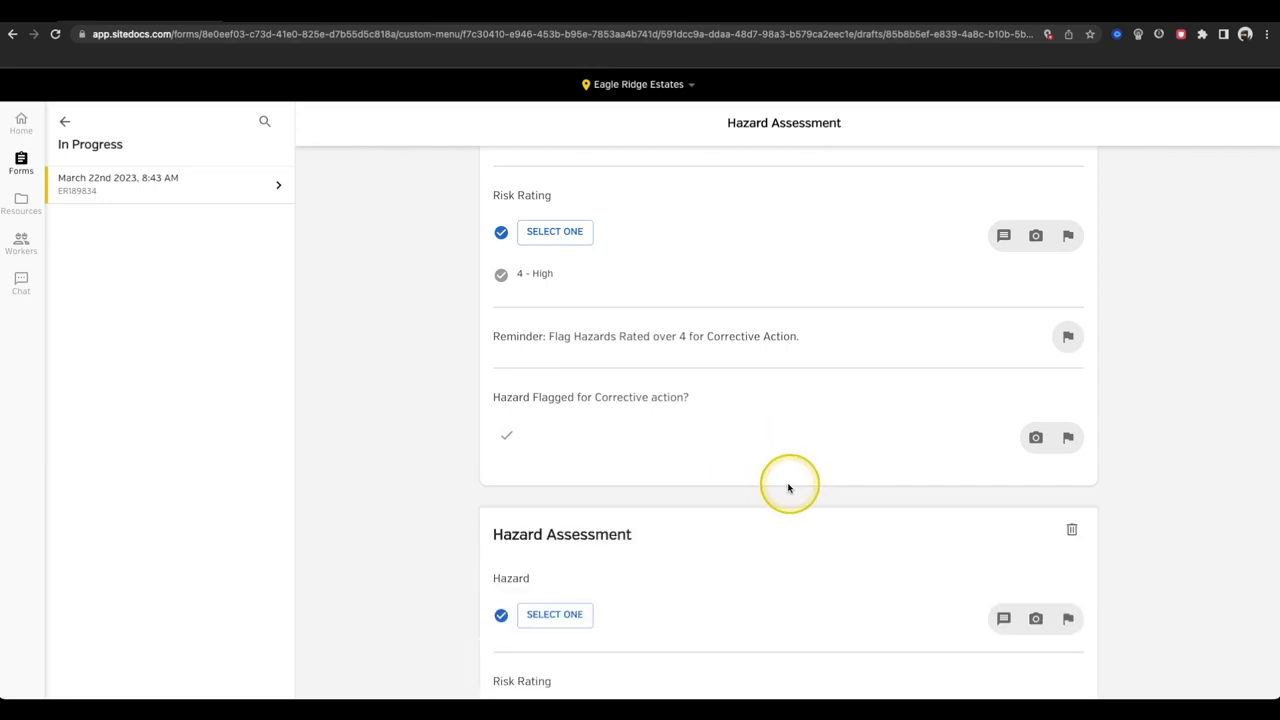
scroll(700, 470, "down", 2)
left_click(591, 455)
left_click(557, 414)
left_click(543, 491)
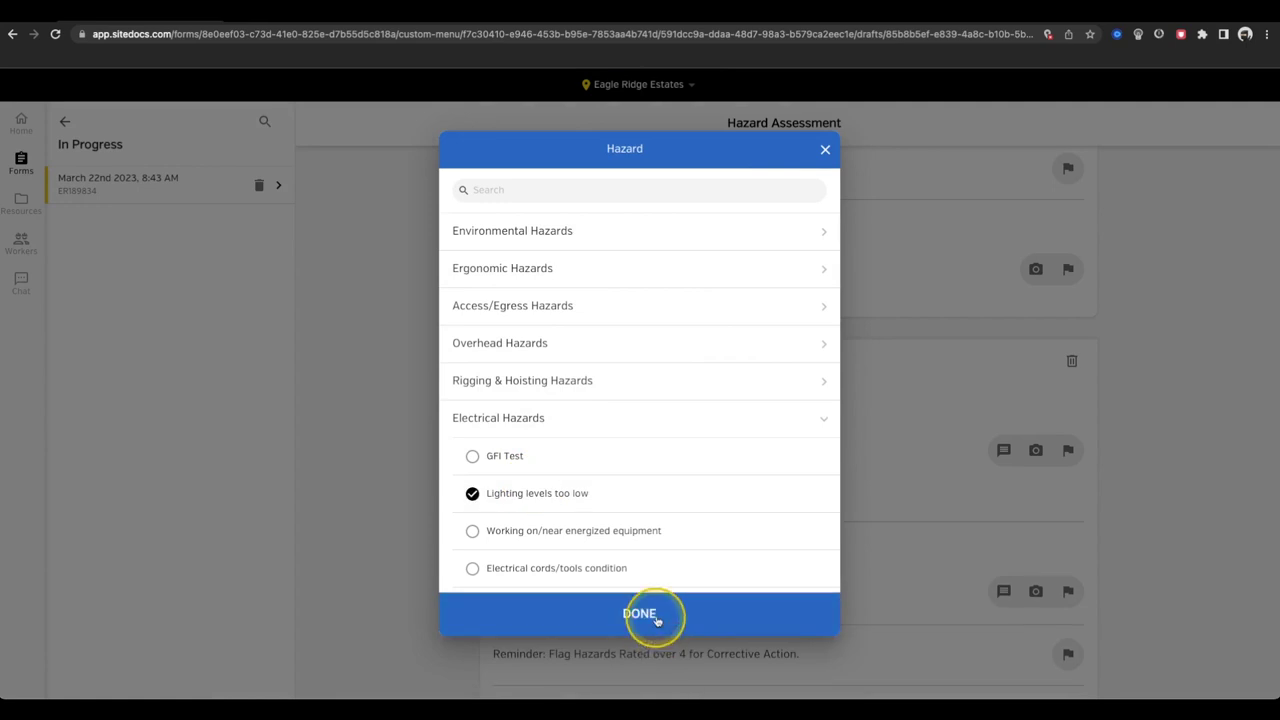
left_click(651, 614)
scroll(570, 508, "down", 1)
left_click(566, 508)
left_click(606, 354)
left_click(637, 611)
scroll(634, 591, "down", 4)
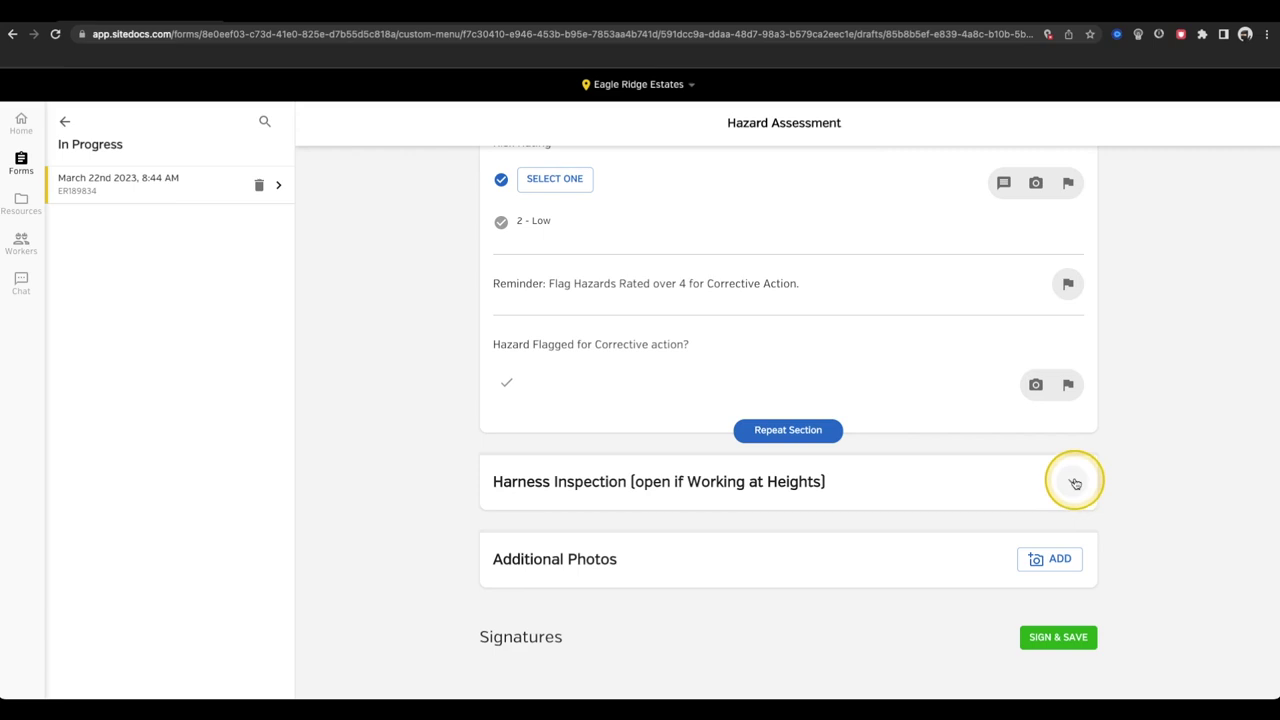
left_click(1074, 485)
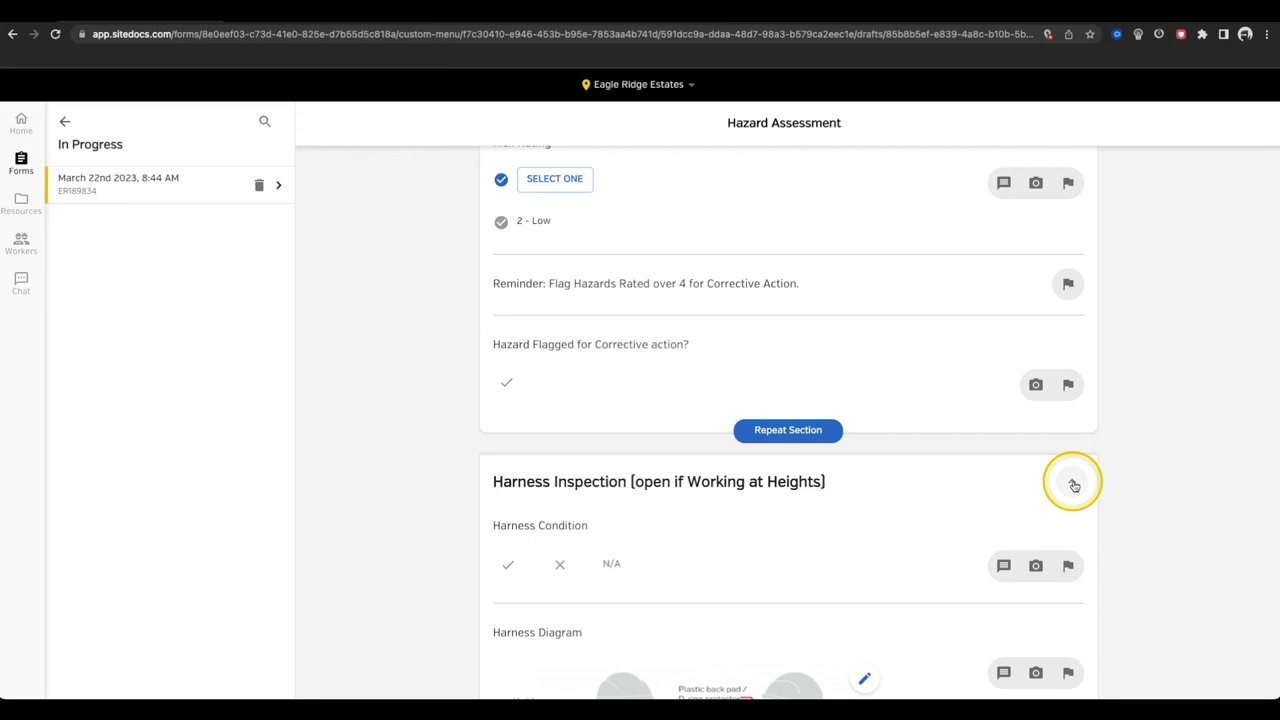
- Mark Harness Condition with X and draw a red circle around the diagram's rear D-ring
scroll(1074, 485, "down", 5)
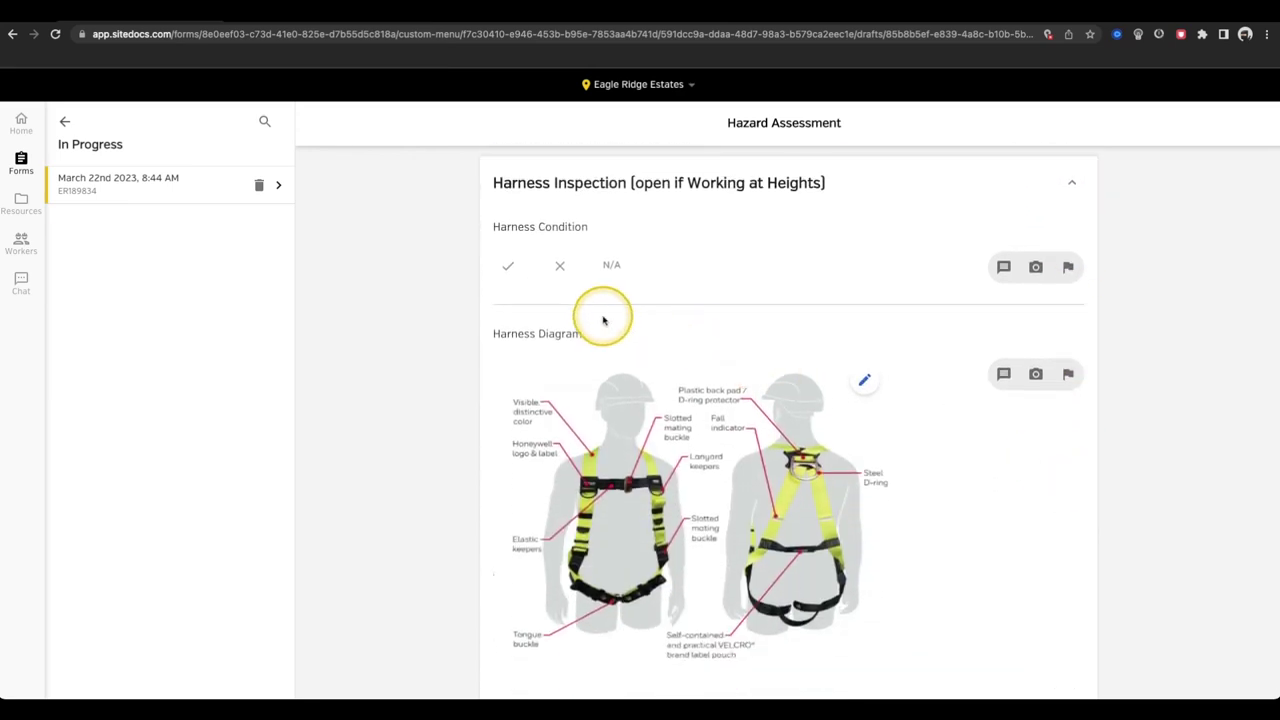
left_click(562, 267)
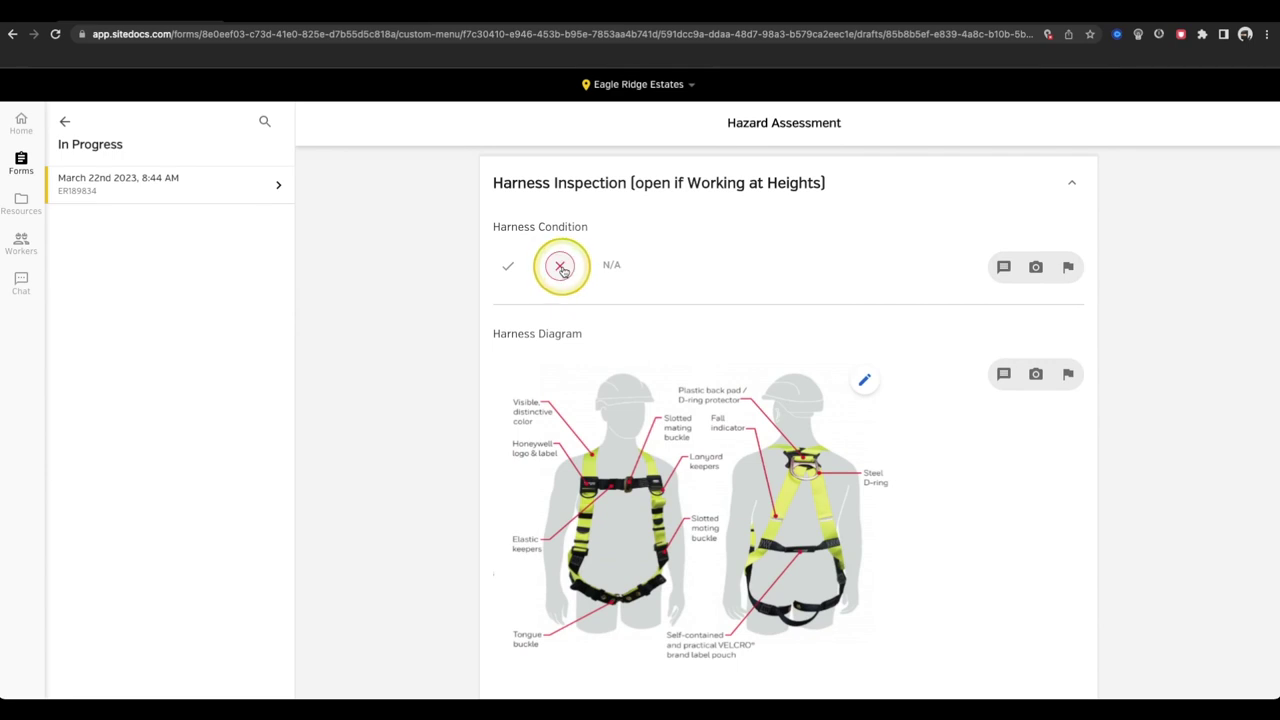
left_click(866, 384)
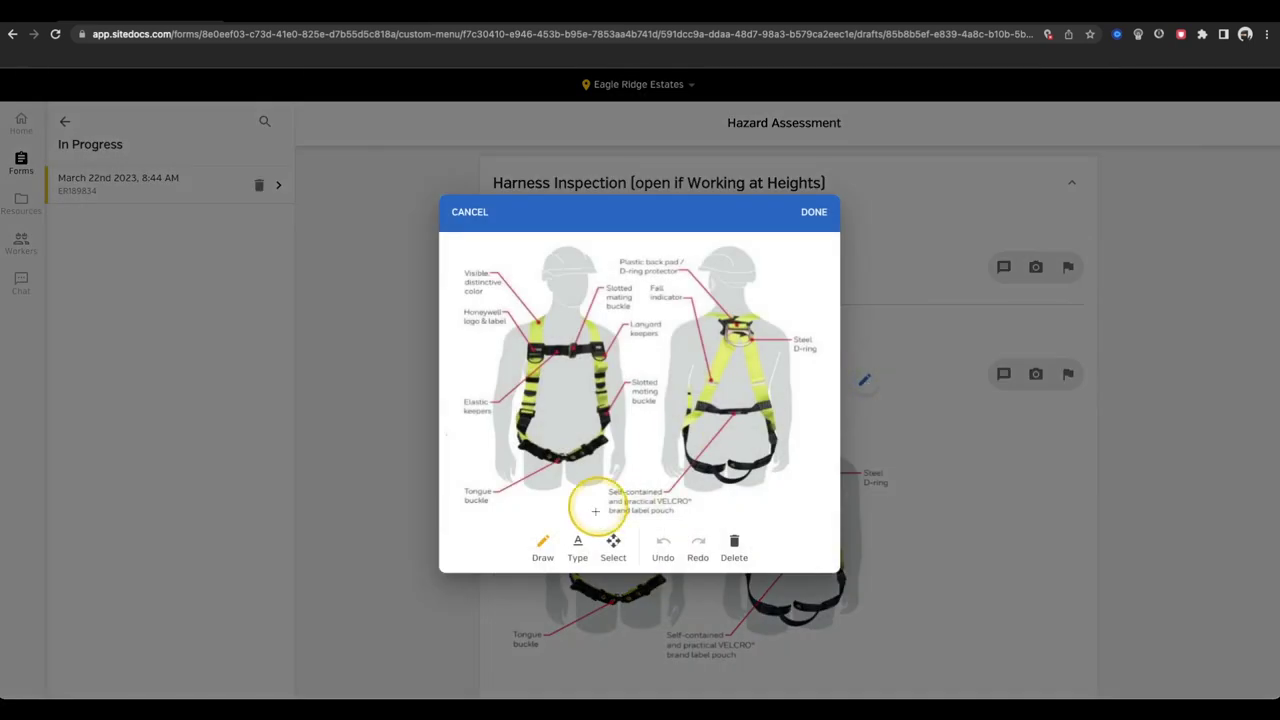
left_click(543, 543)
mouse_move(760, 325)
left_mouse_down()
mouse_move(734, 318)
mouse_move(722, 358)
mouse_move(762, 352)
mouse_move(738, 308)
left_mouse_up()
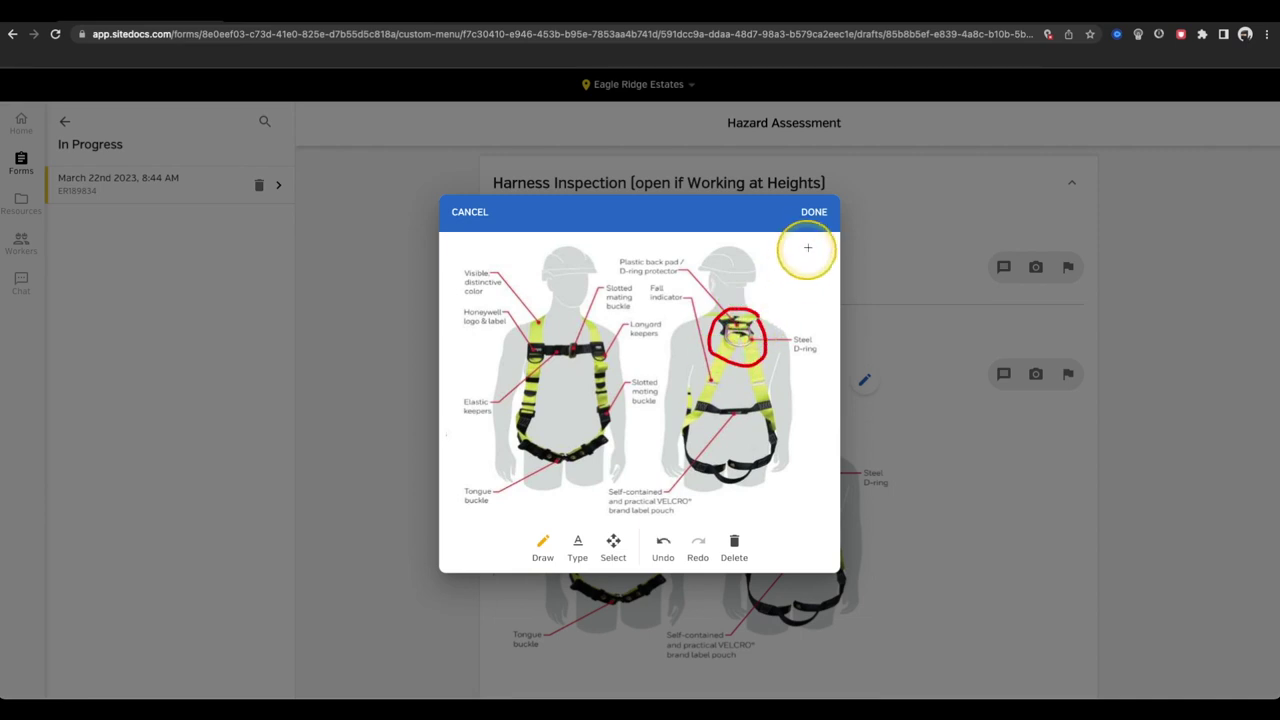
left_click(813, 213)
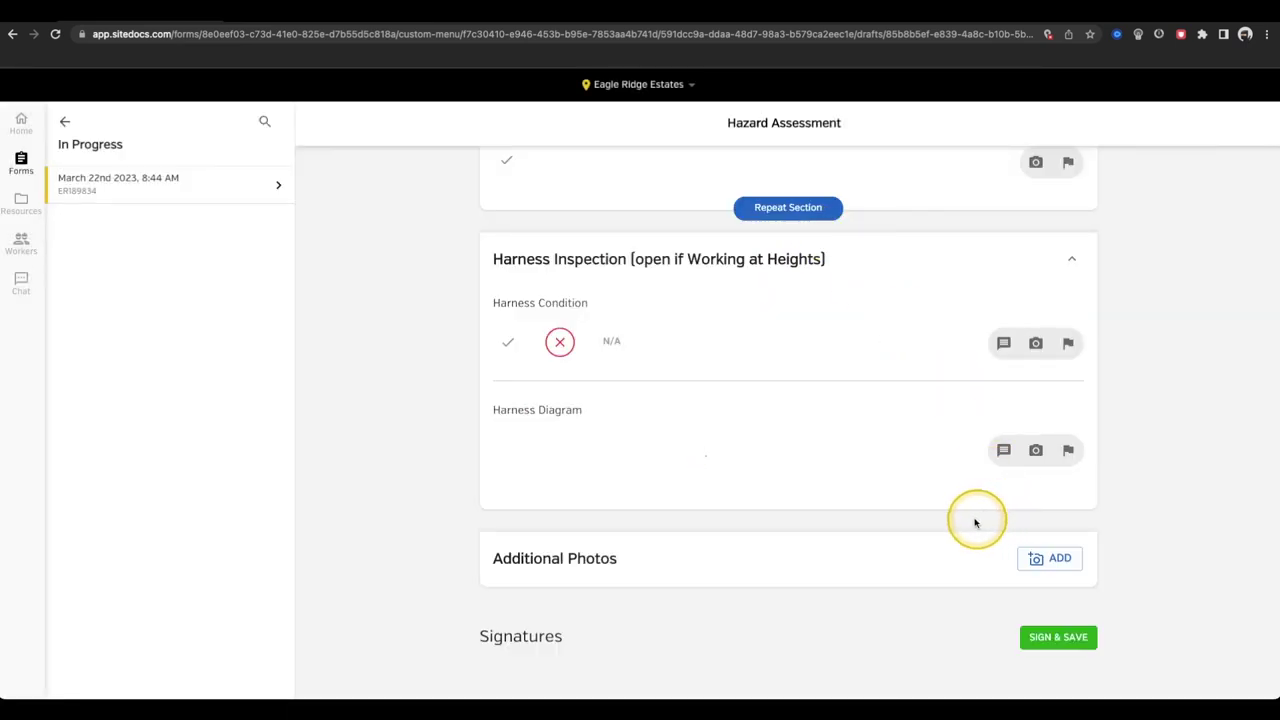
- Upload the harness image under Additional Photos
scroll(912, 503, "down", 3)
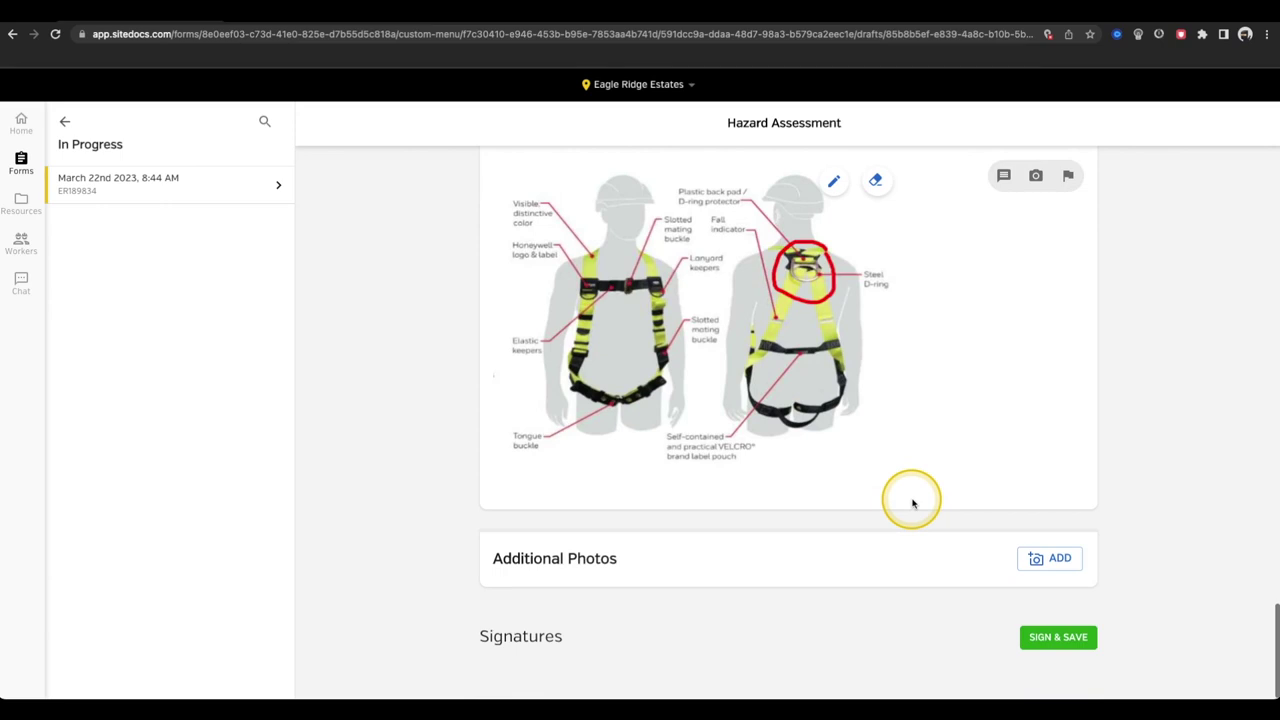
left_click(1049, 562)
double_click(457, 250)
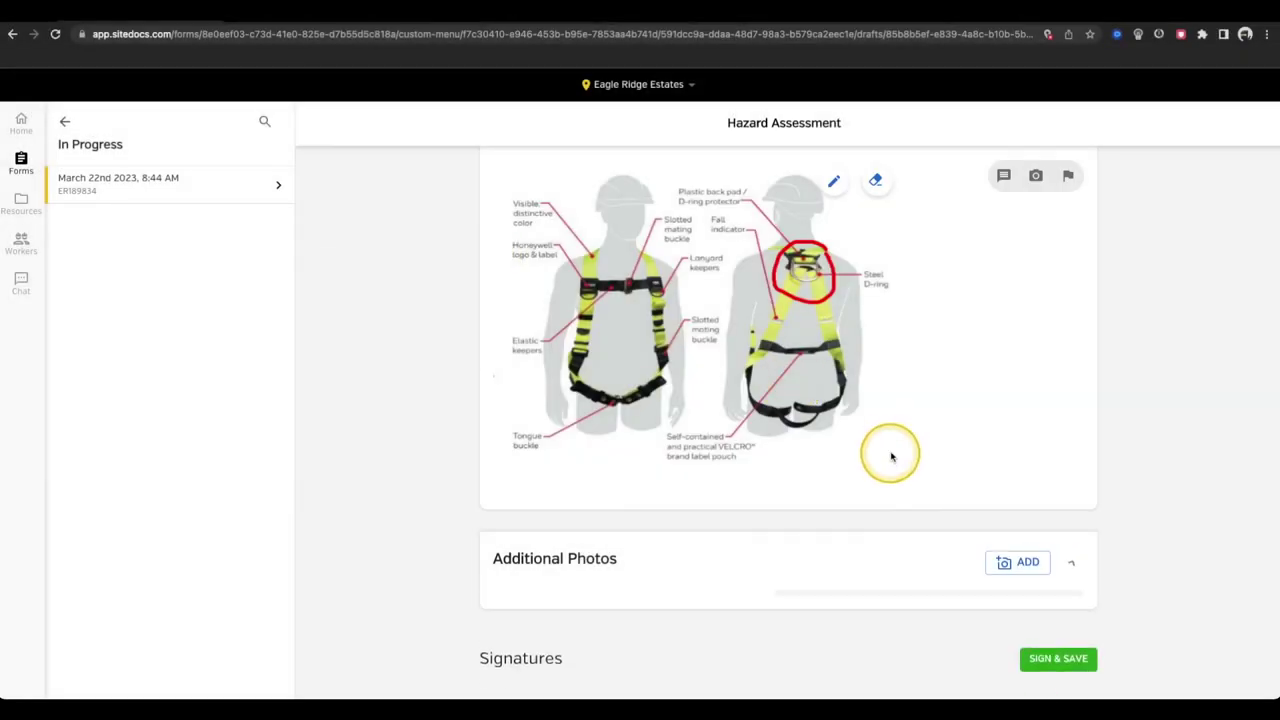
scroll(800, 520, "down", 3)
- Circle the torn webbing in red and label it 'Harness Tearing' beside the circle
left_click(713, 418)
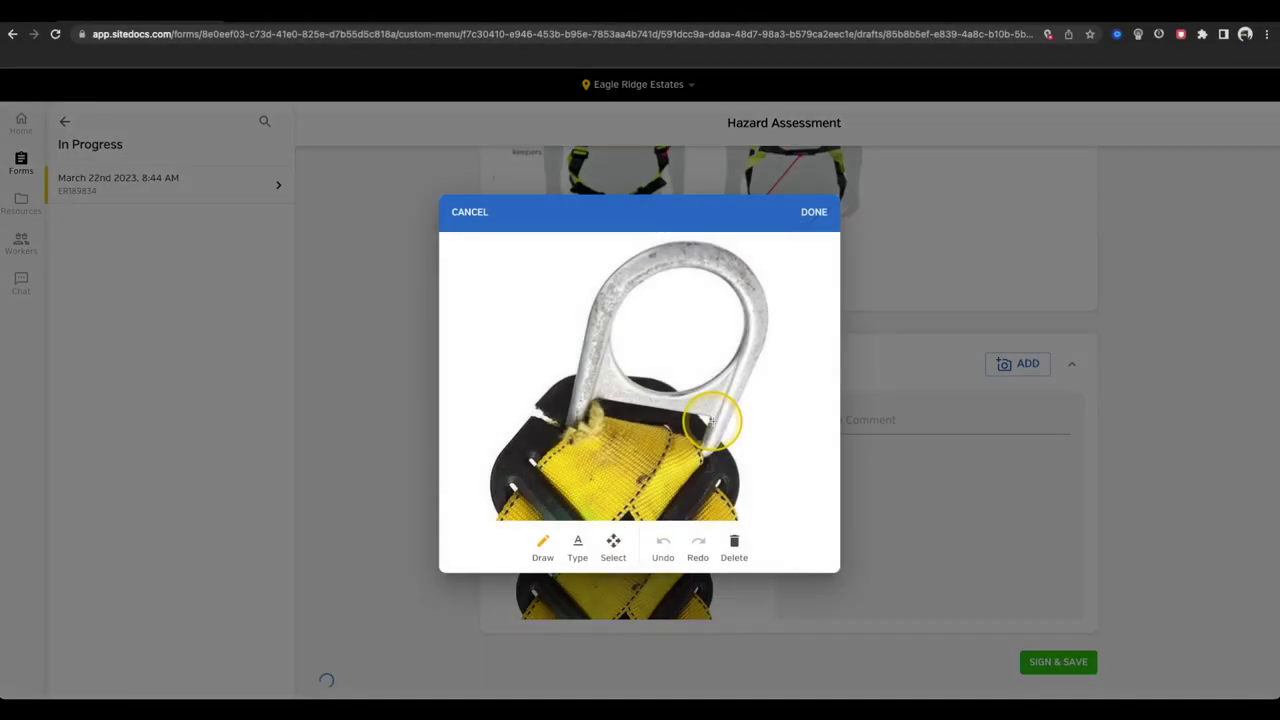
mouse_move(618, 380)
left_mouse_down()
mouse_move(543, 363)
mouse_move(537, 457)
mouse_move(625, 385)
left_mouse_up()
left_click(577, 548)
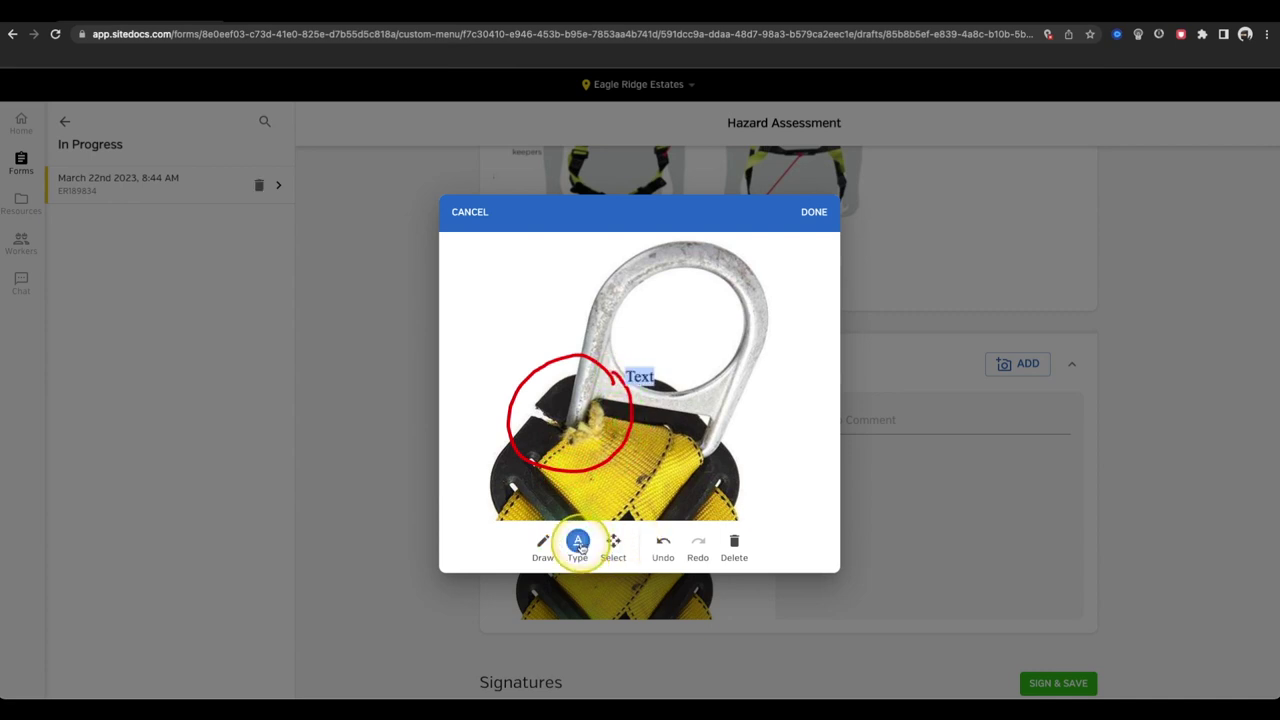
type("Harne")
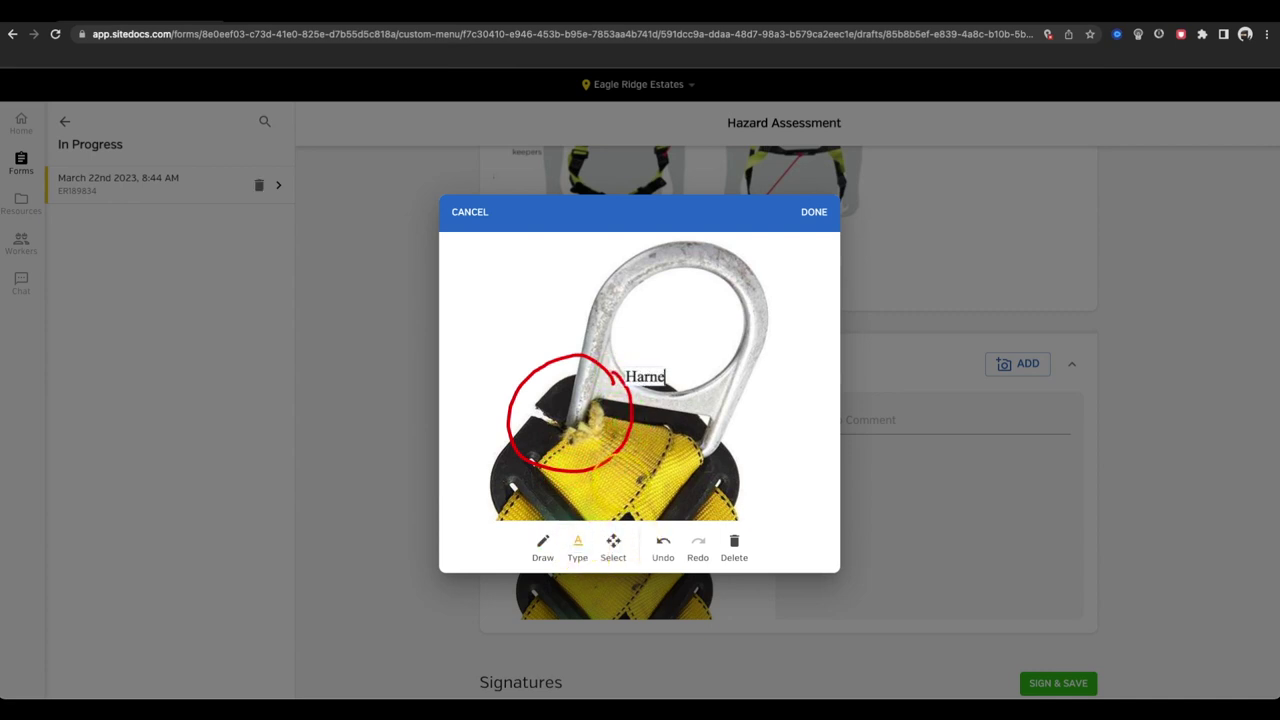
type("ss Tearing")
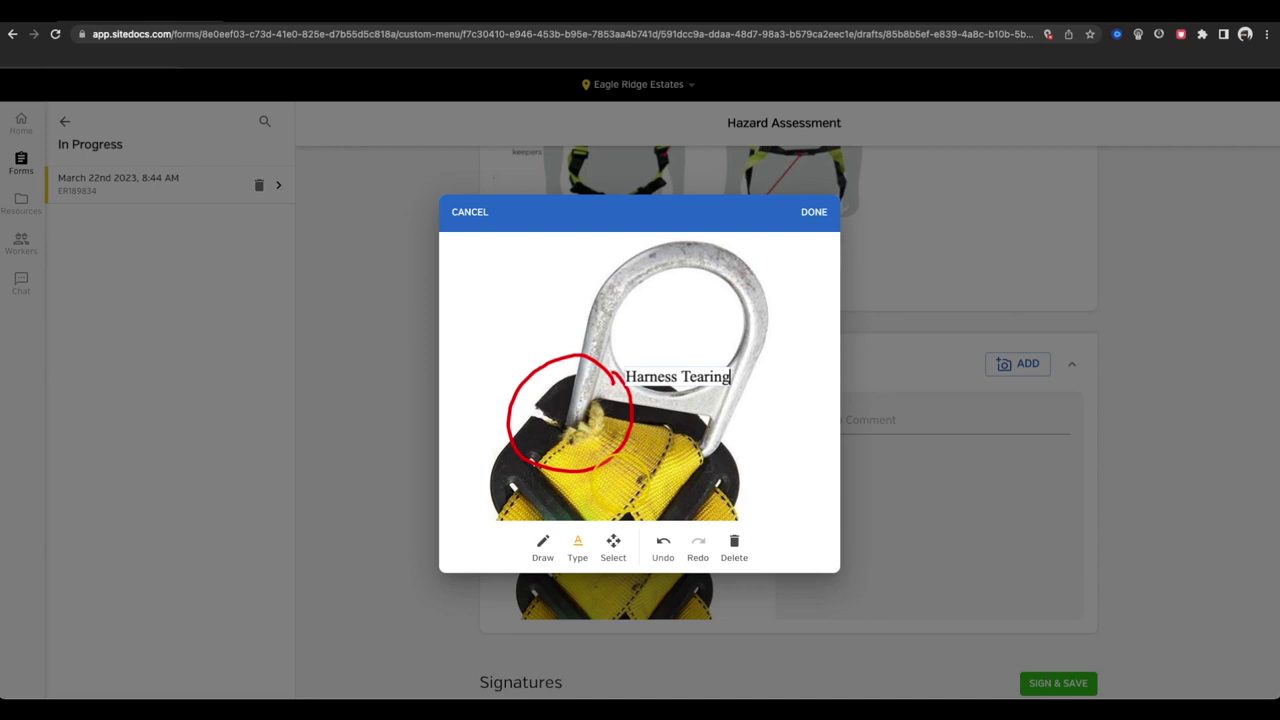
mouse_move(663, 377)
left_mouse_down()
mouse_move(494, 323)
mouse_move(508, 318)
left_mouse_up()
left_click(814, 212)
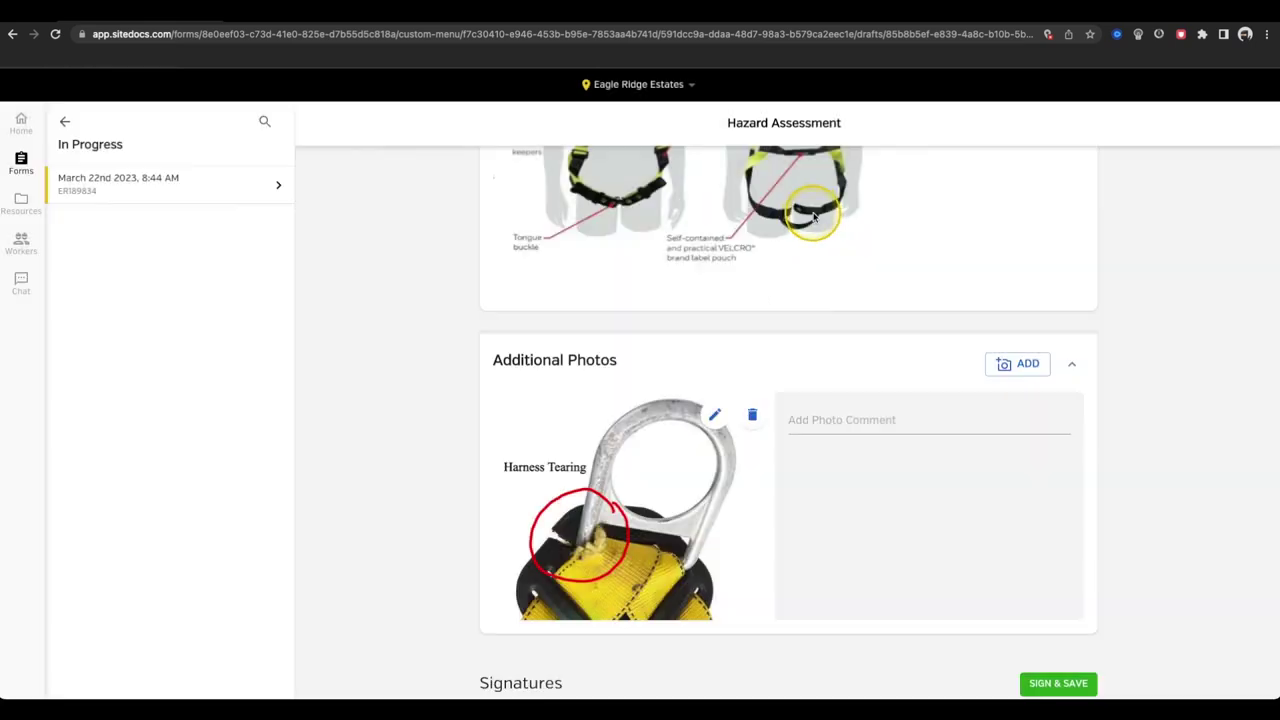
- Sign the form as the General Manager with a drawn signature and save it
scroll(880, 509, "down", 1)
left_click(1062, 638)
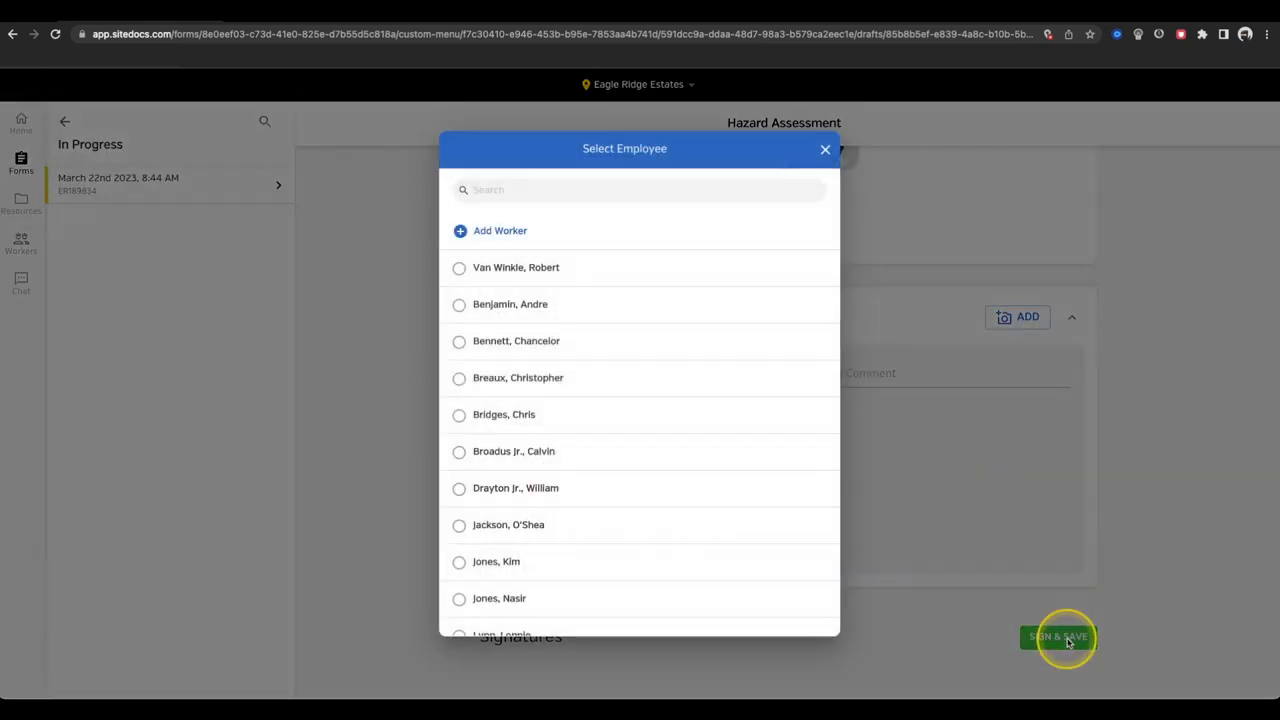
left_click(583, 269)
mouse_move(514, 340)
left_mouse_down()
mouse_move(574, 371)
mouse_move(700, 335)
left_mouse_up()
mouse_move(705, 345)
left_mouse_down()
mouse_move(714, 363)
mouse_move(722, 350)
left_mouse_up()
left_click(743, 477)
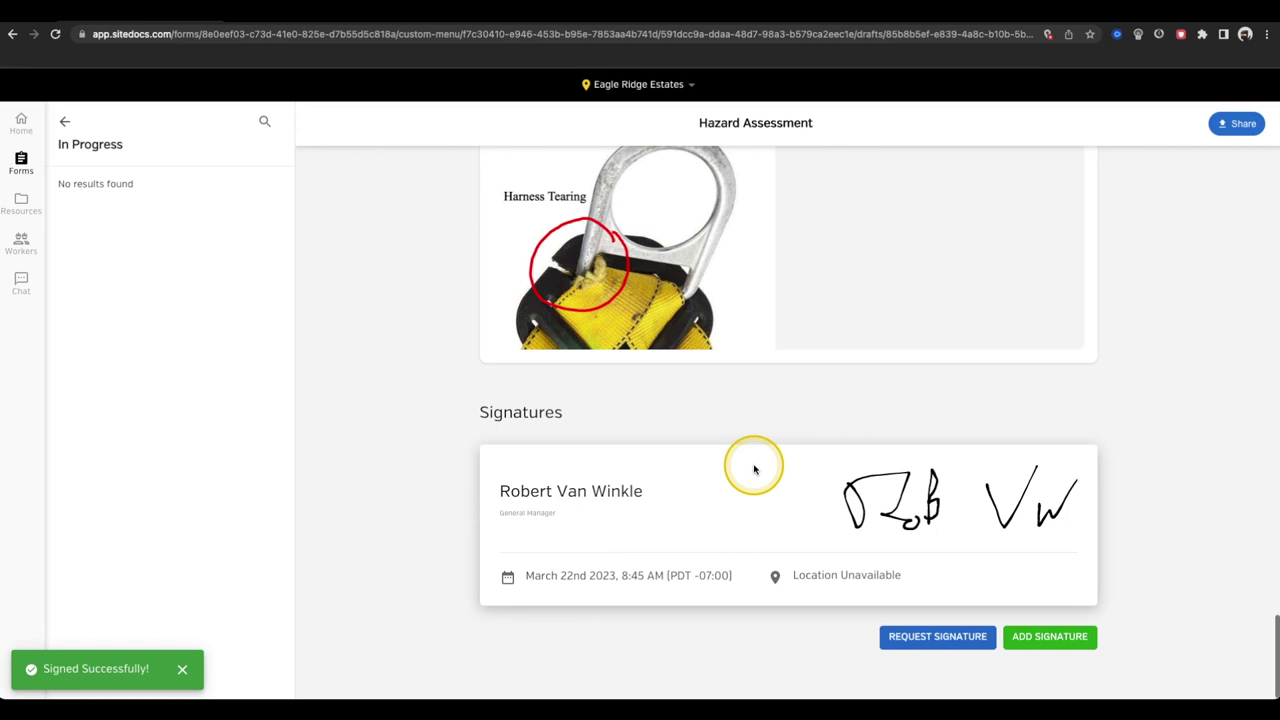
- Request the safety admin's signature, due the 24th at 09:00 AM, then go to Resources
left_click(928, 638)
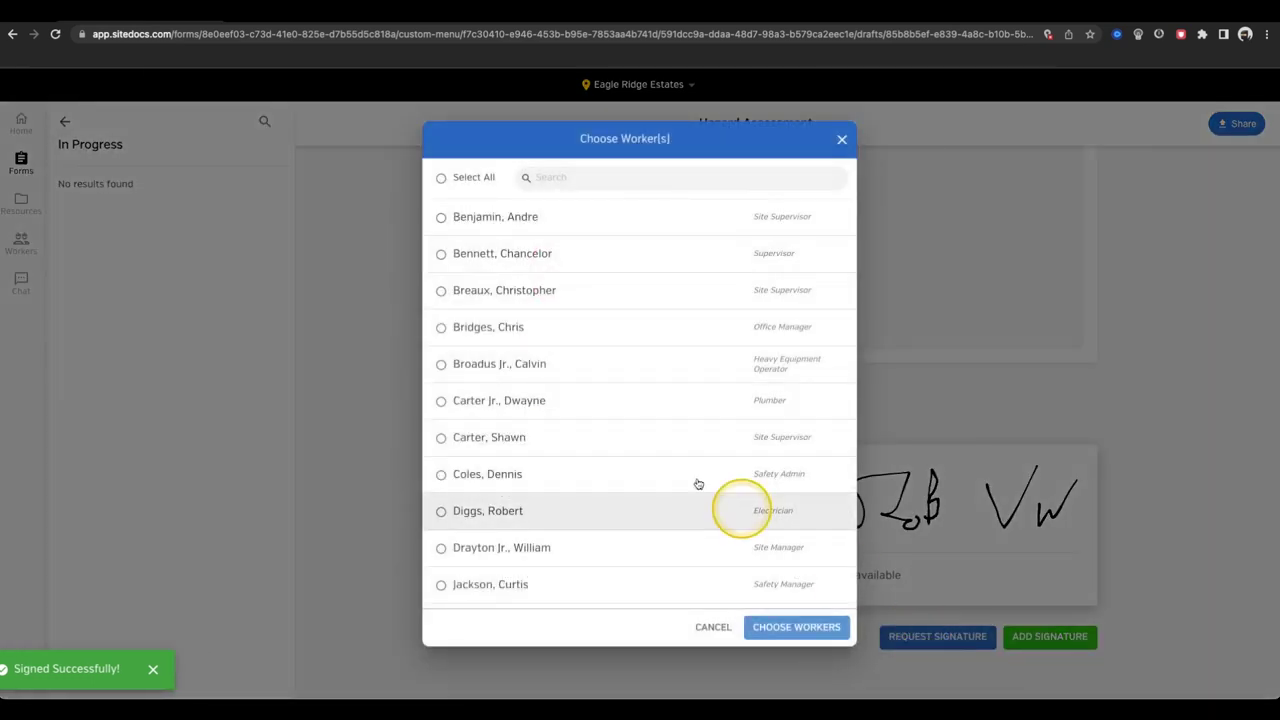
left_click(537, 478)
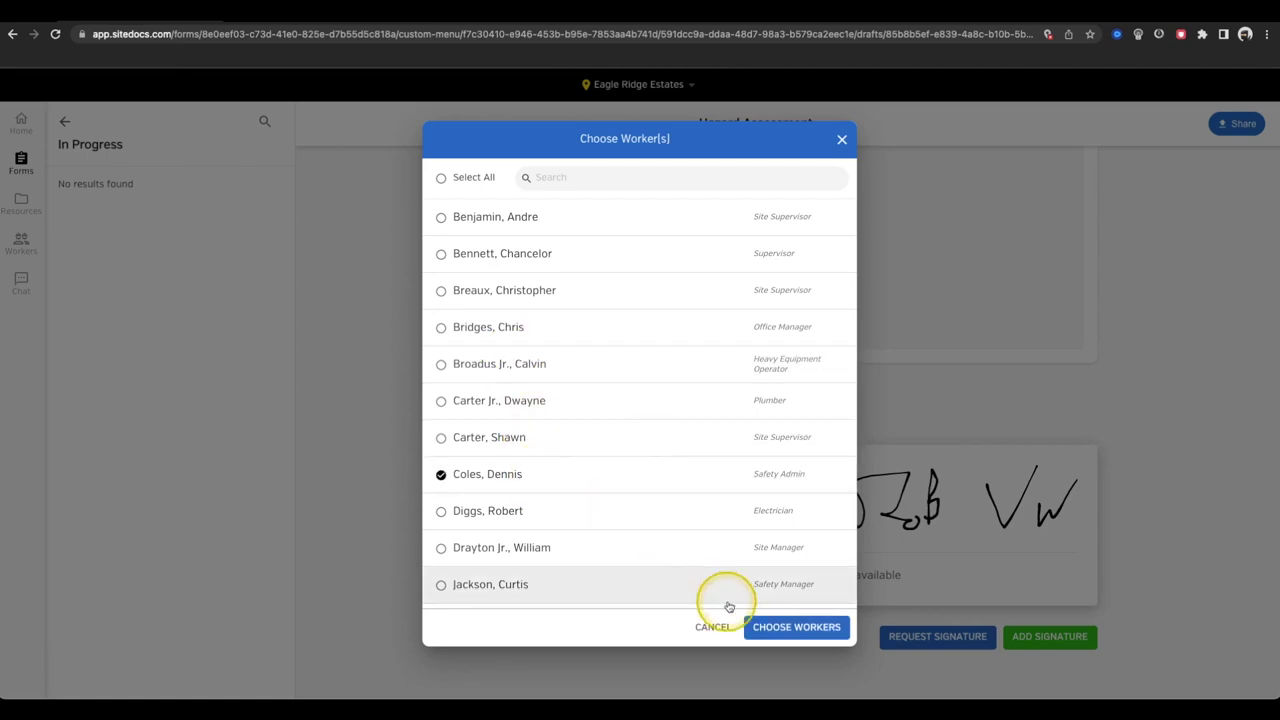
left_click(796, 626)
left_click(575, 285)
left_click(680, 486)
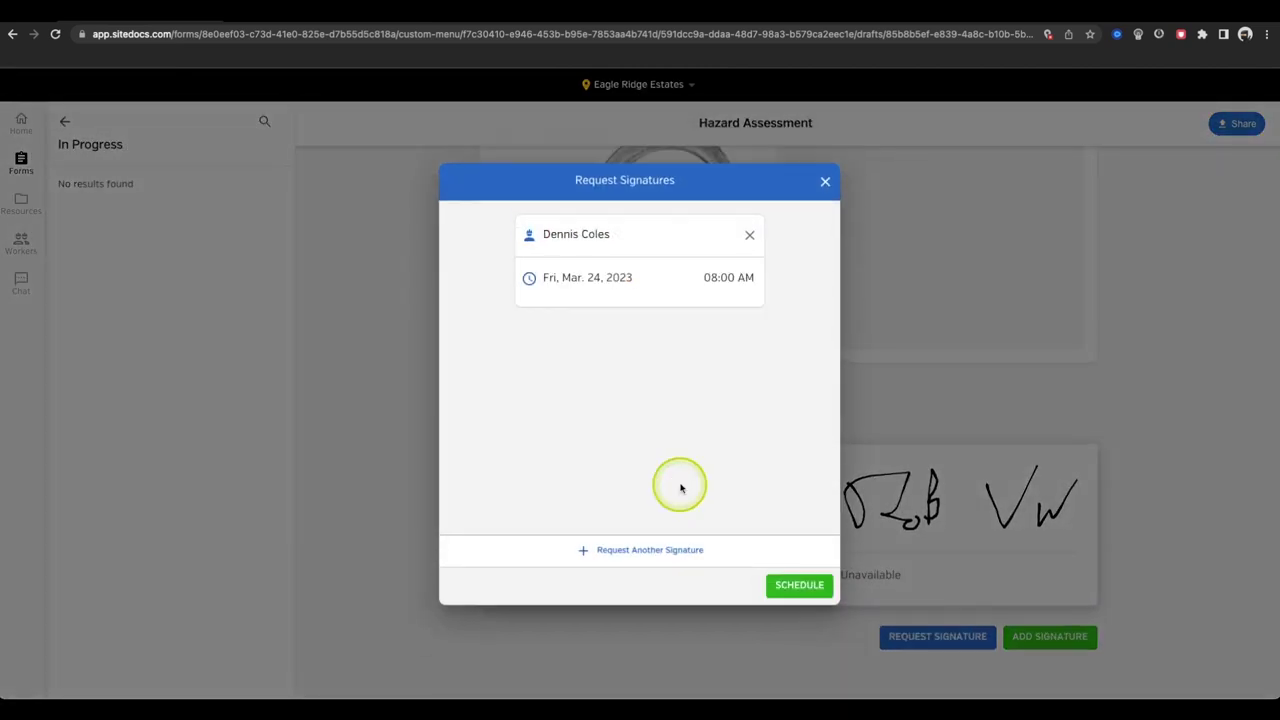
left_click(662, 431)
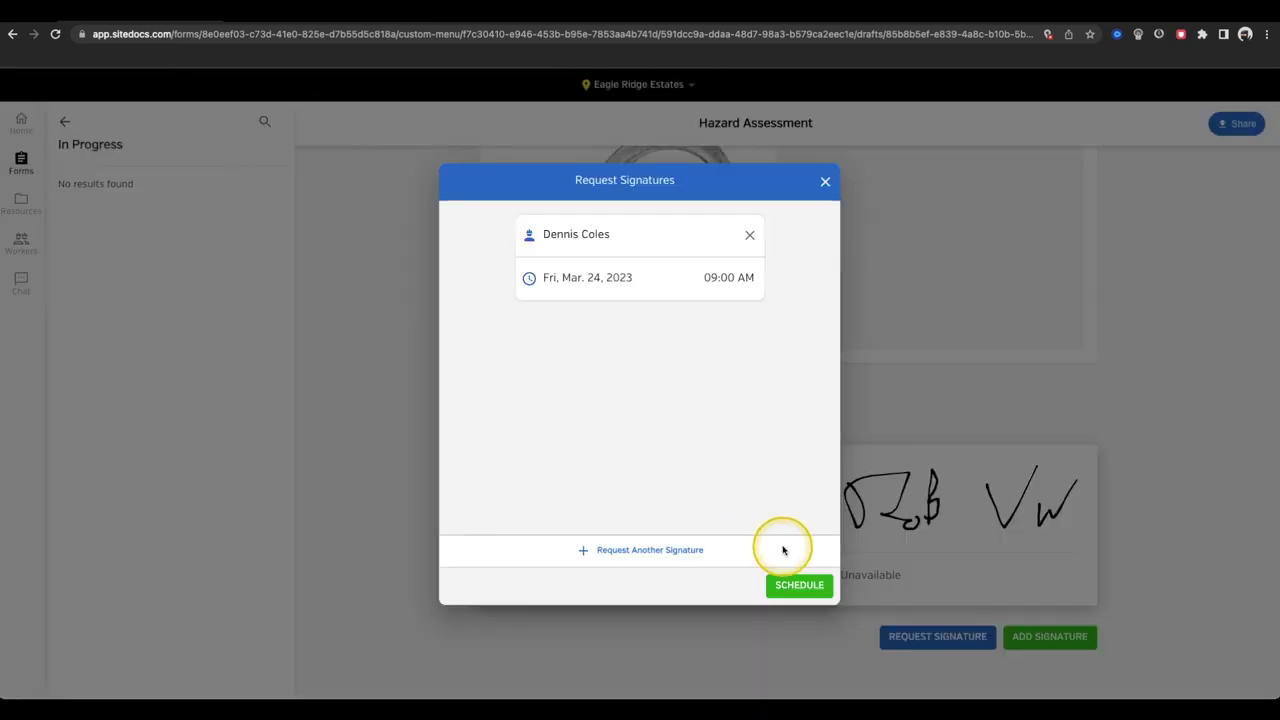
left_click(795, 588)
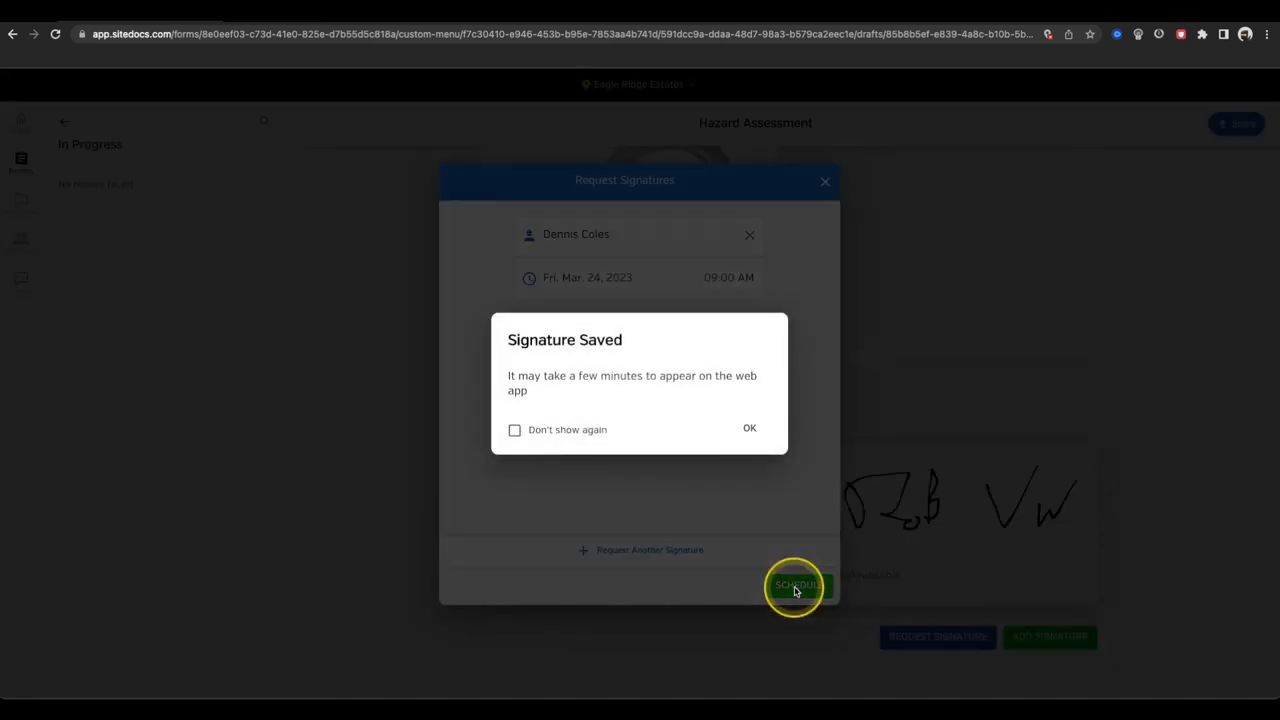
left_click(746, 426)
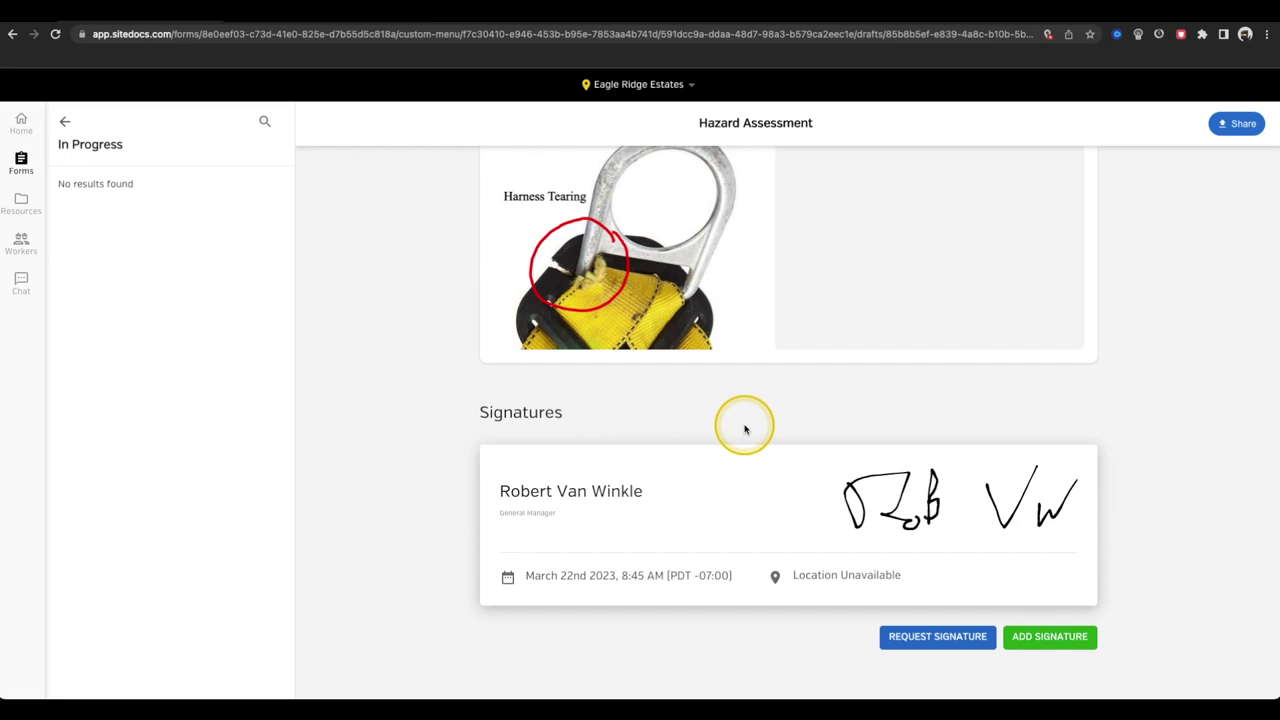
left_click(22, 204)
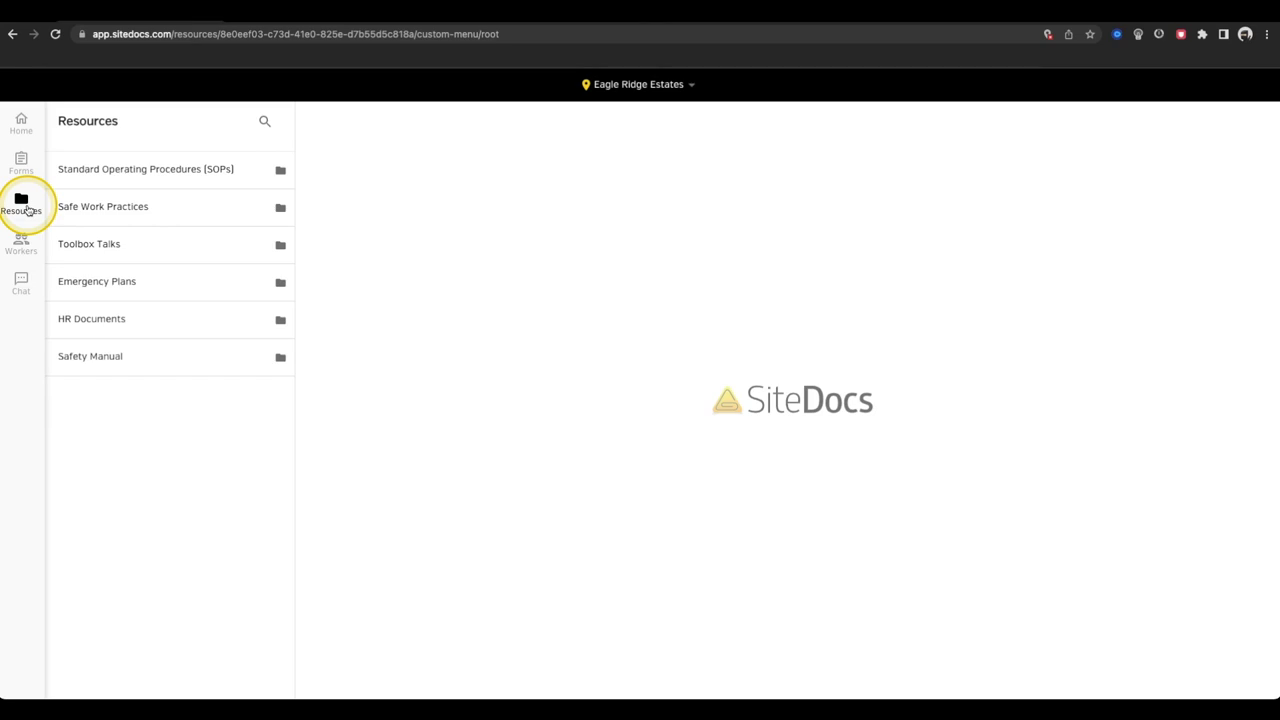
- Open the Anchors -TBT toolbox talk from the Toolbox Talks folder for viewing and signing
left_click(140, 243)
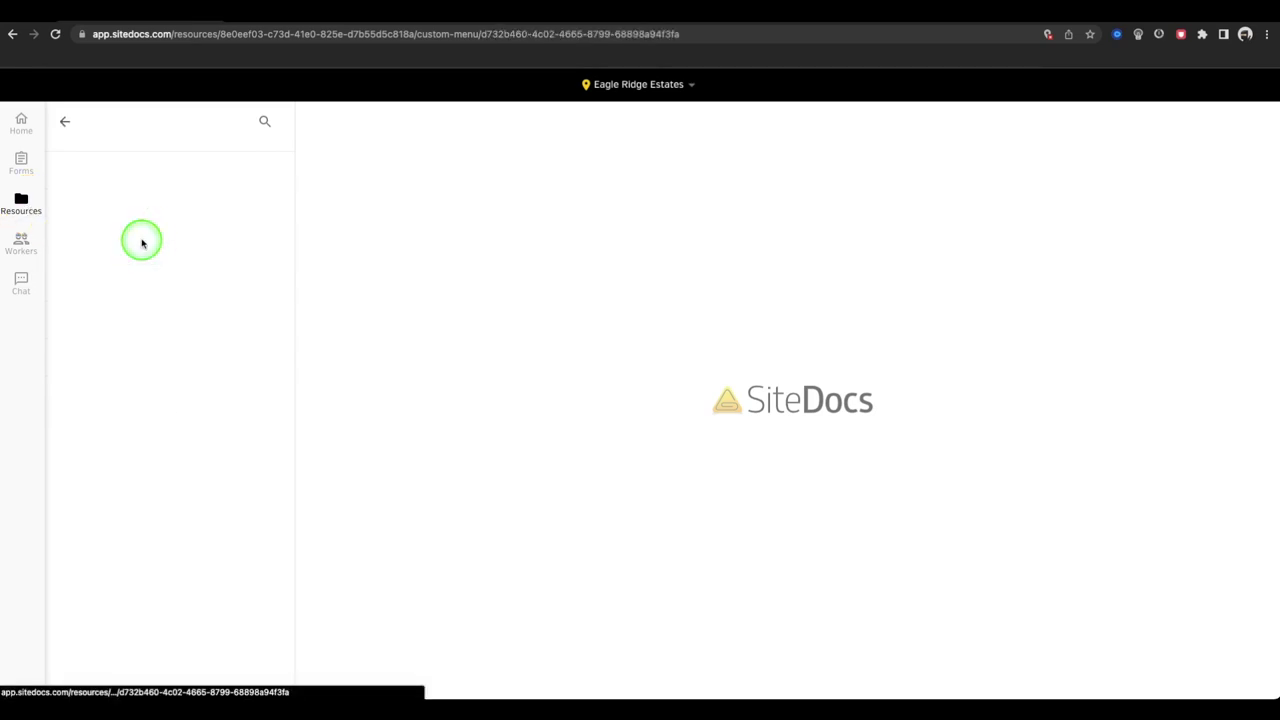
left_click(146, 228)
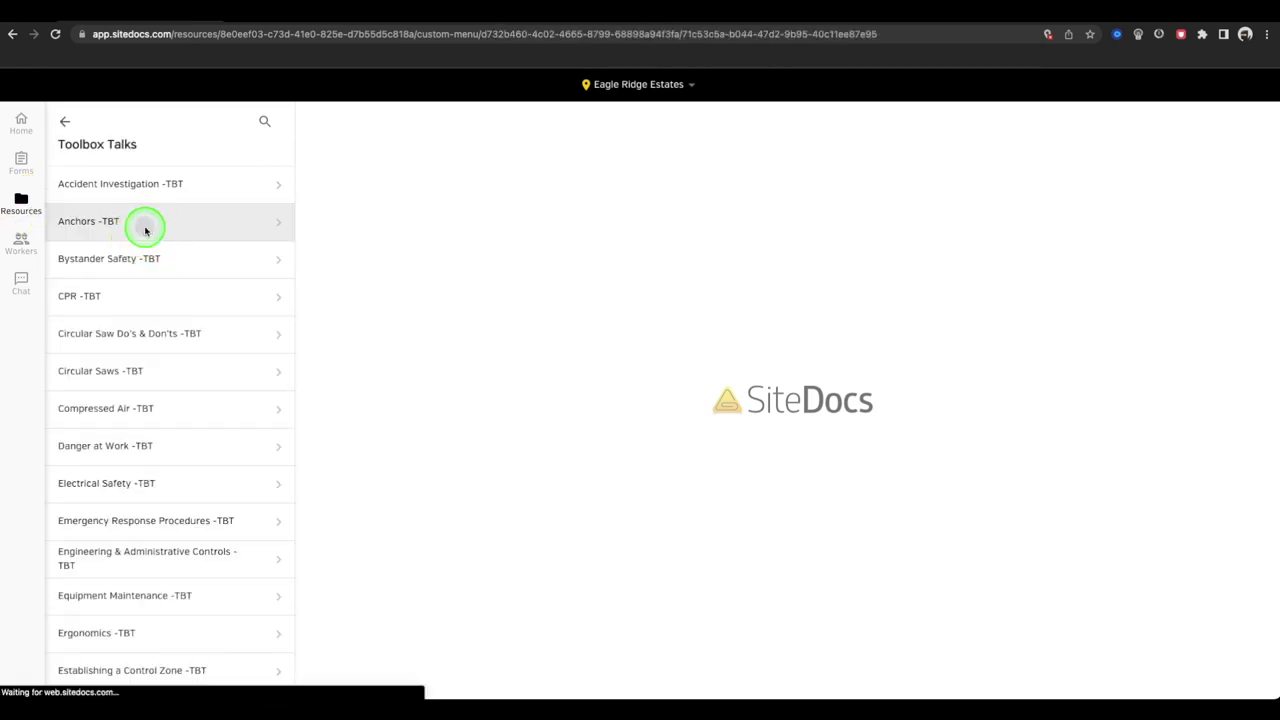
left_click(150, 190)
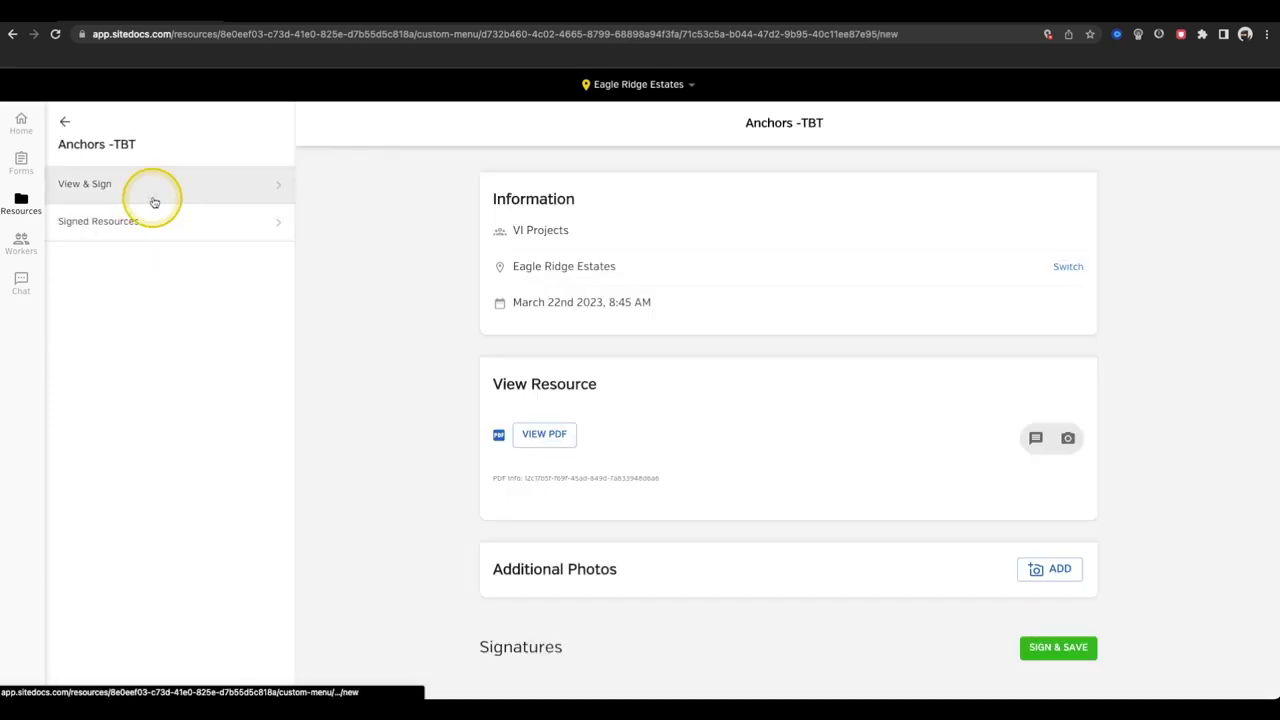
- View the talk's PDF, then draw and save the General Manager's signature
left_click(552, 436)
left_click(1262, 88)
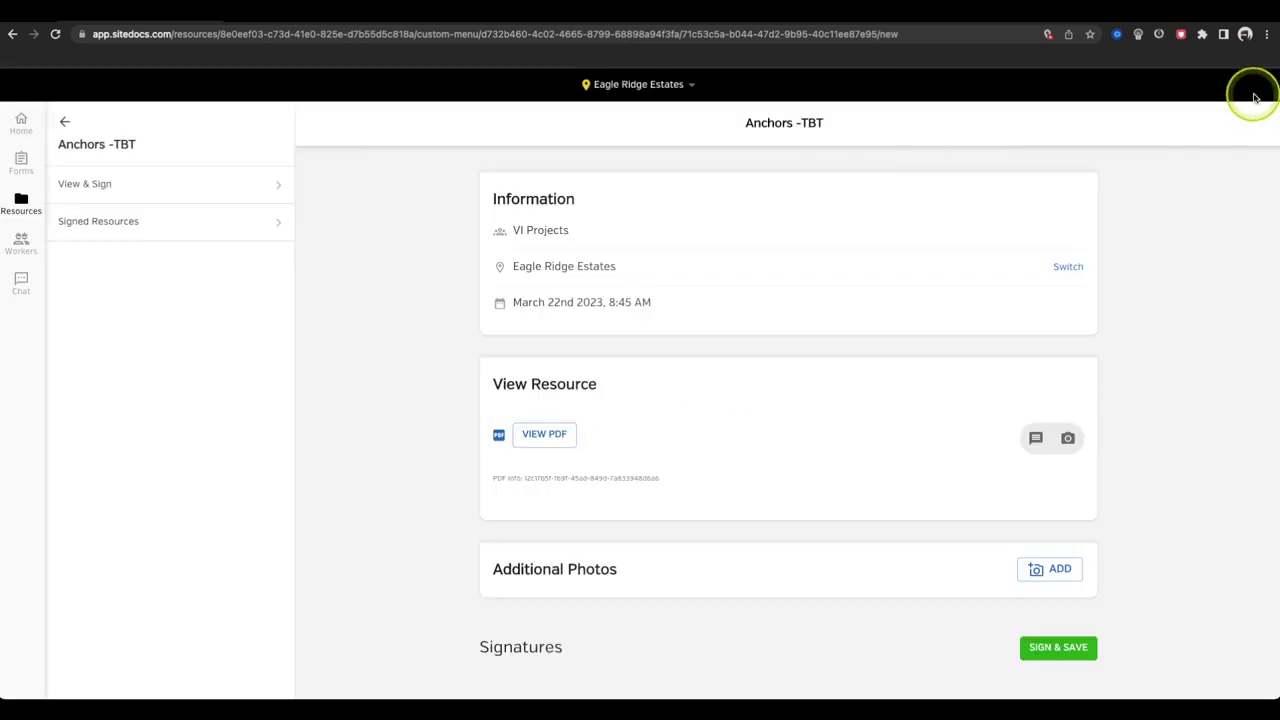
left_click(1058, 648)
left_click(510, 263)
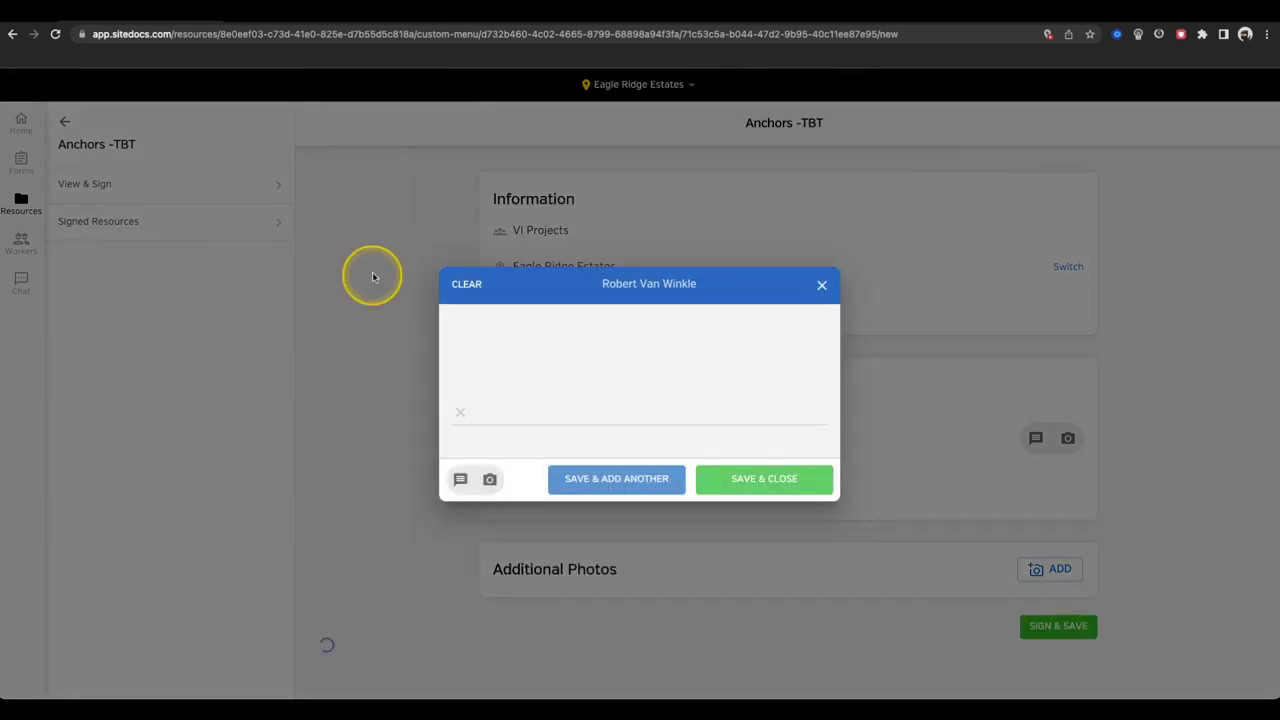
mouse_move(527, 376)
left_mouse_down()
mouse_move(580, 371)
mouse_move(593, 392)
left_mouse_up()
left_click_drag(672, 342, 850, 292)
left_click(628, 476)
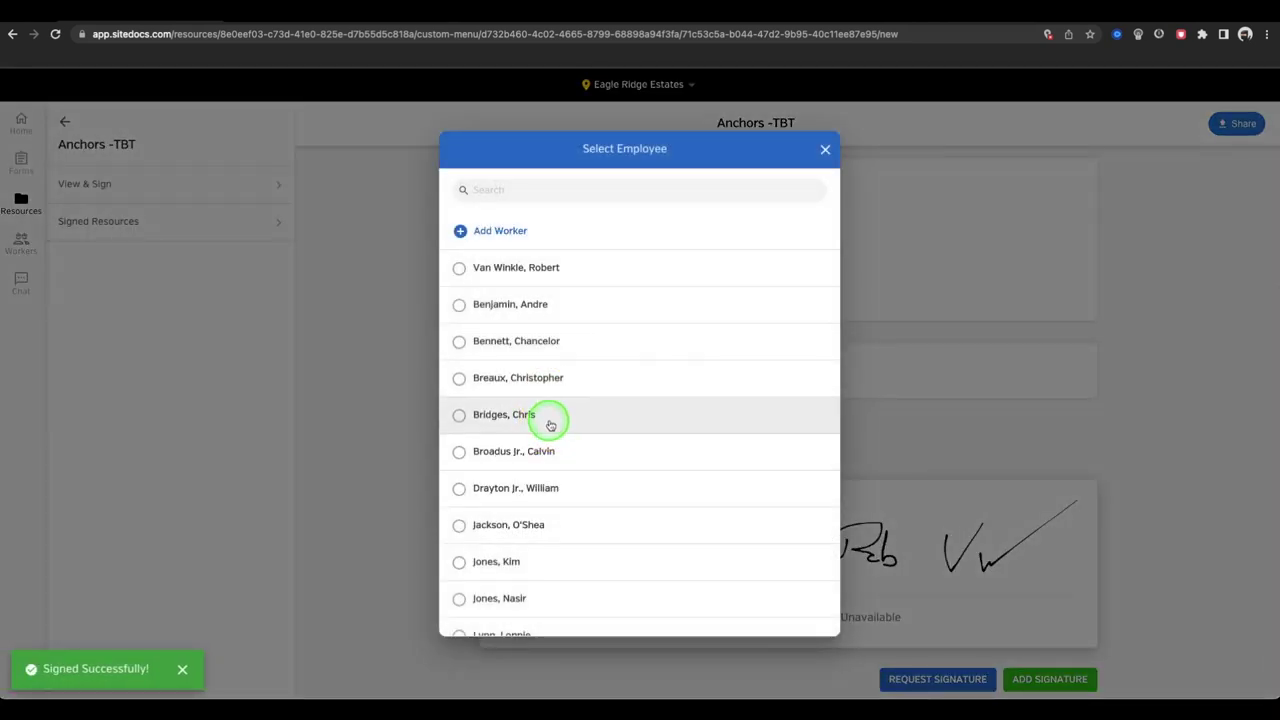
- Add the Office Manager's signature and save and close the signature pad
left_click(551, 420)
mouse_move(570, 342)
left_mouse_down()
mouse_move(545, 395)
mouse_move(580, 357)
mouse_move(643, 354)
mouse_move(576, 408)
left_mouse_up()
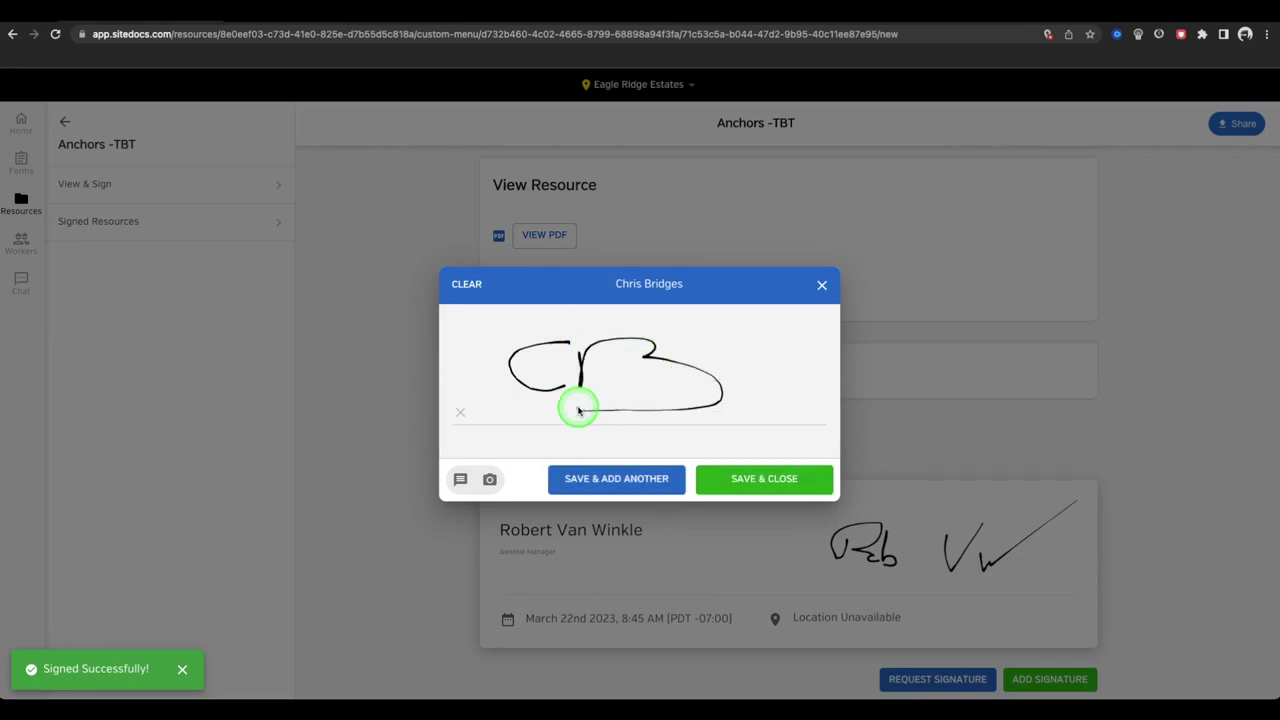
left_click(737, 480)
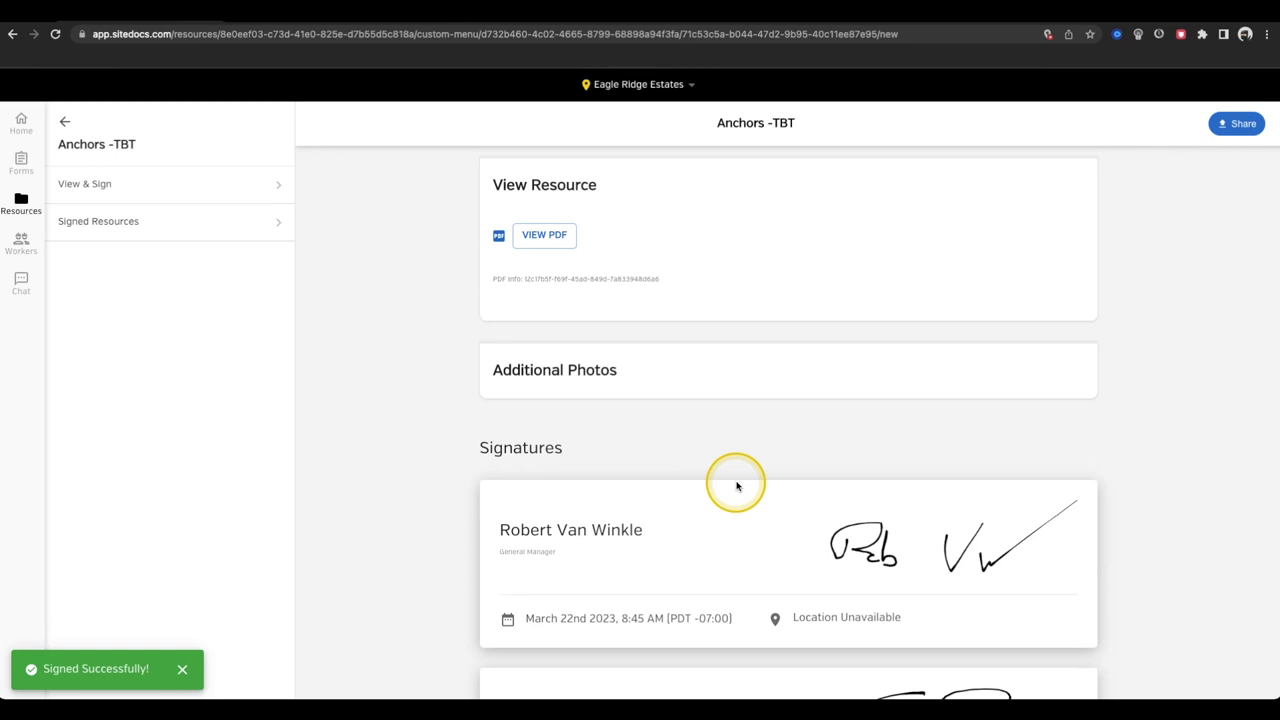
left_click(1236, 123)
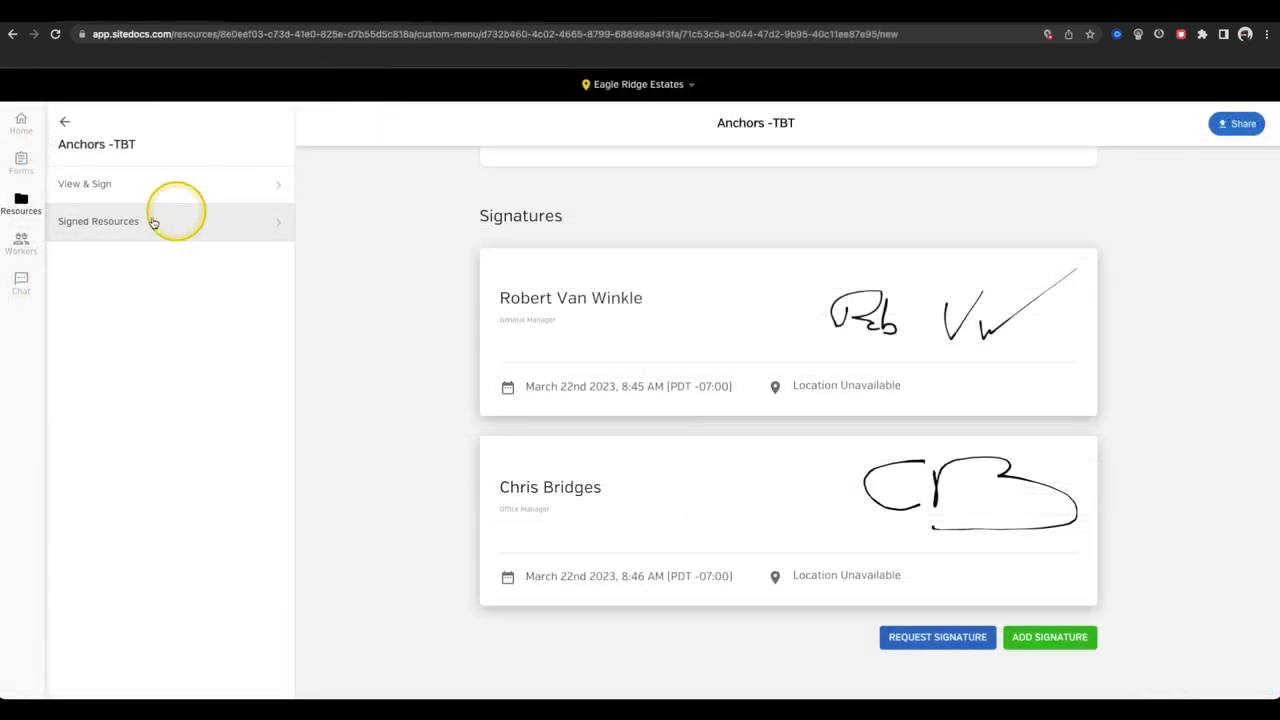
- Open the General Manager's worker information, cancel a photo change, then view his certifications
left_click(38, 244)
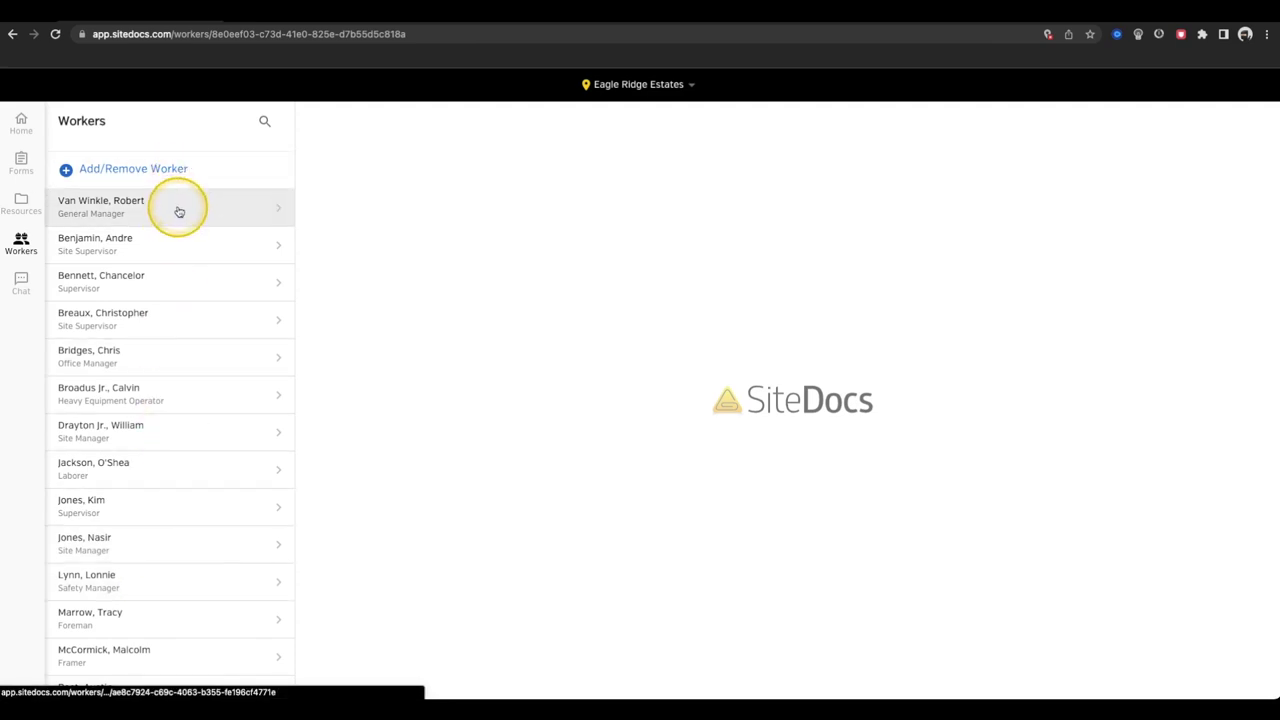
left_click(179, 211)
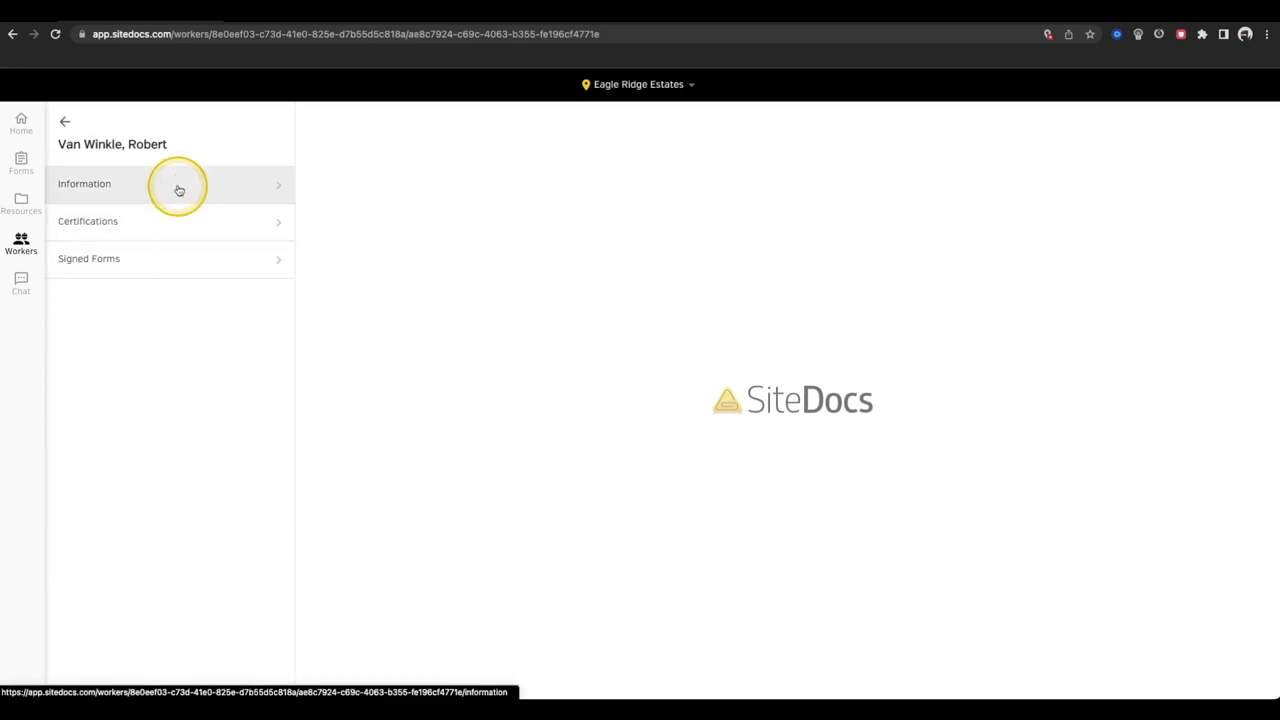
left_click(179, 184)
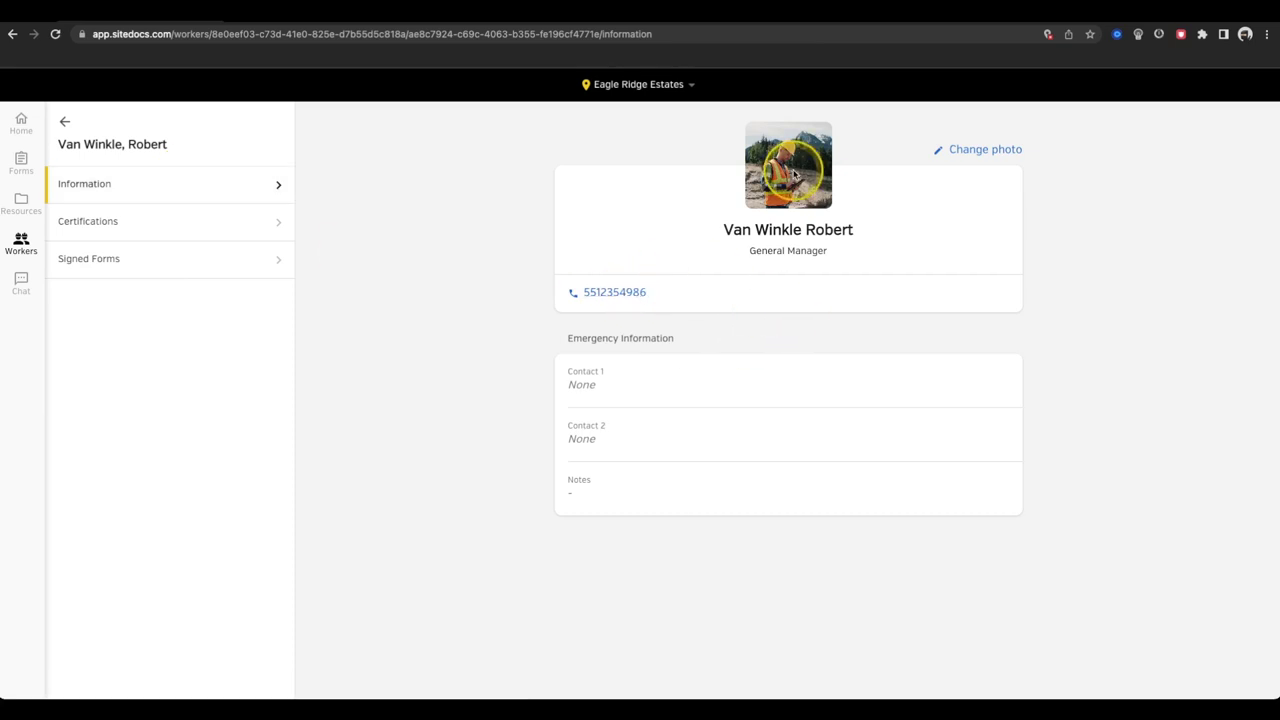
left_click(955, 150)
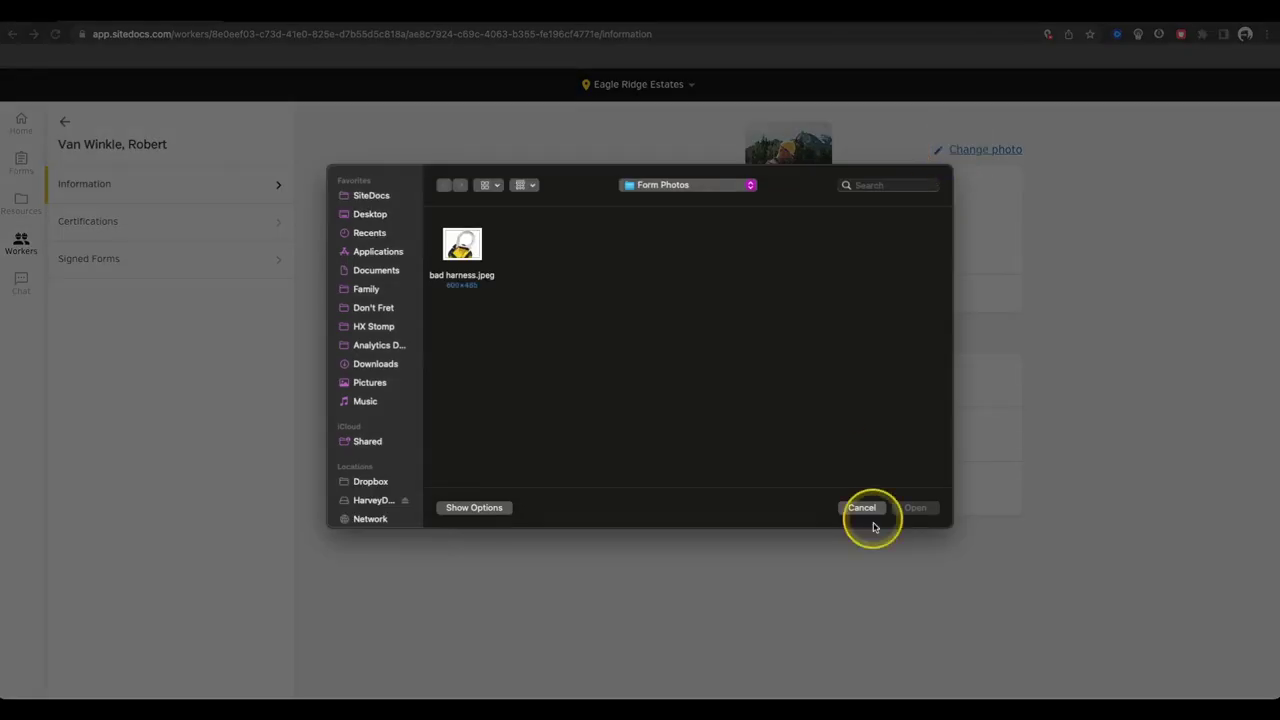
left_click(866, 504)
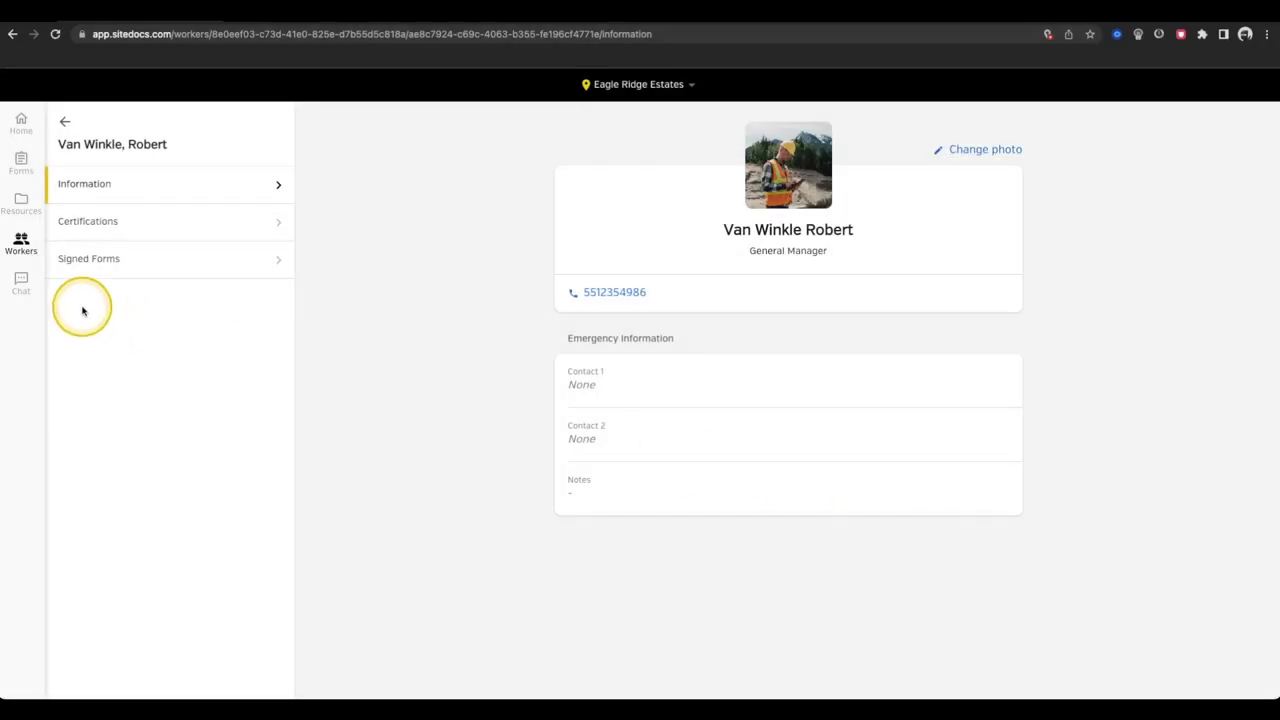
left_click(105, 223)
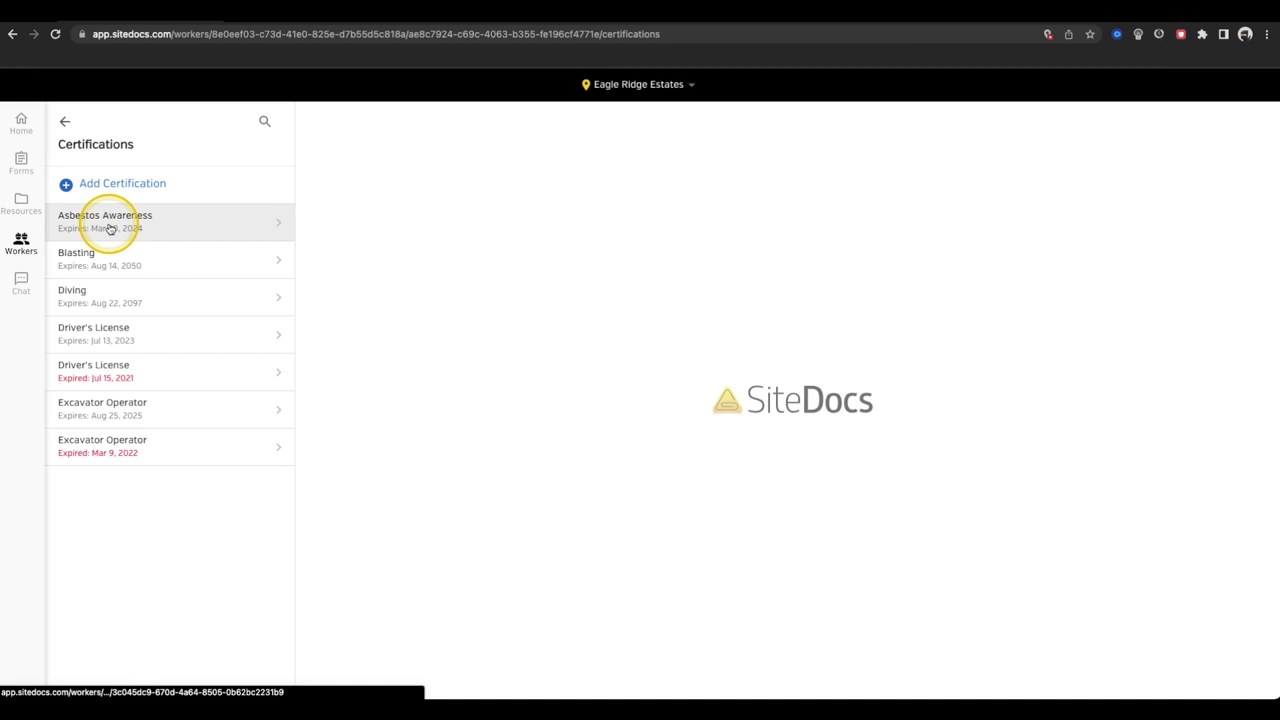
- Add a Fall Protection certification with its certificate number, expiring March 22, 2024
left_click(126, 184)
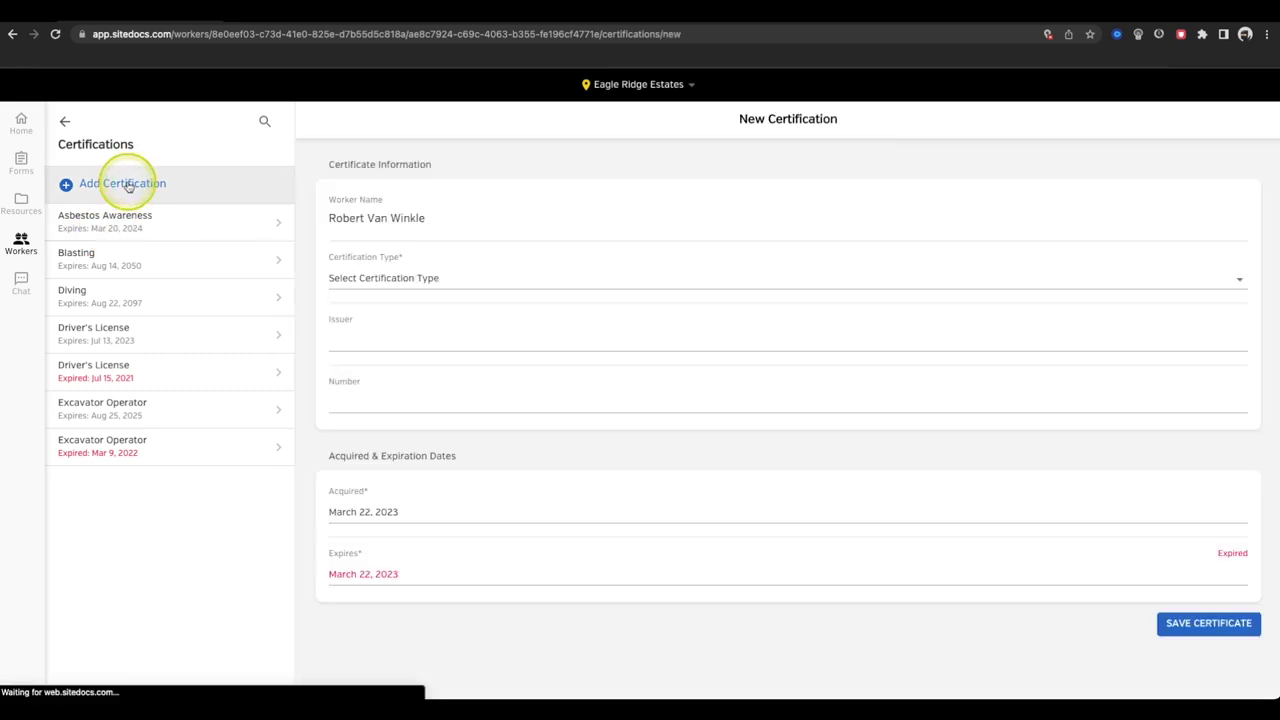
left_click(400, 277)
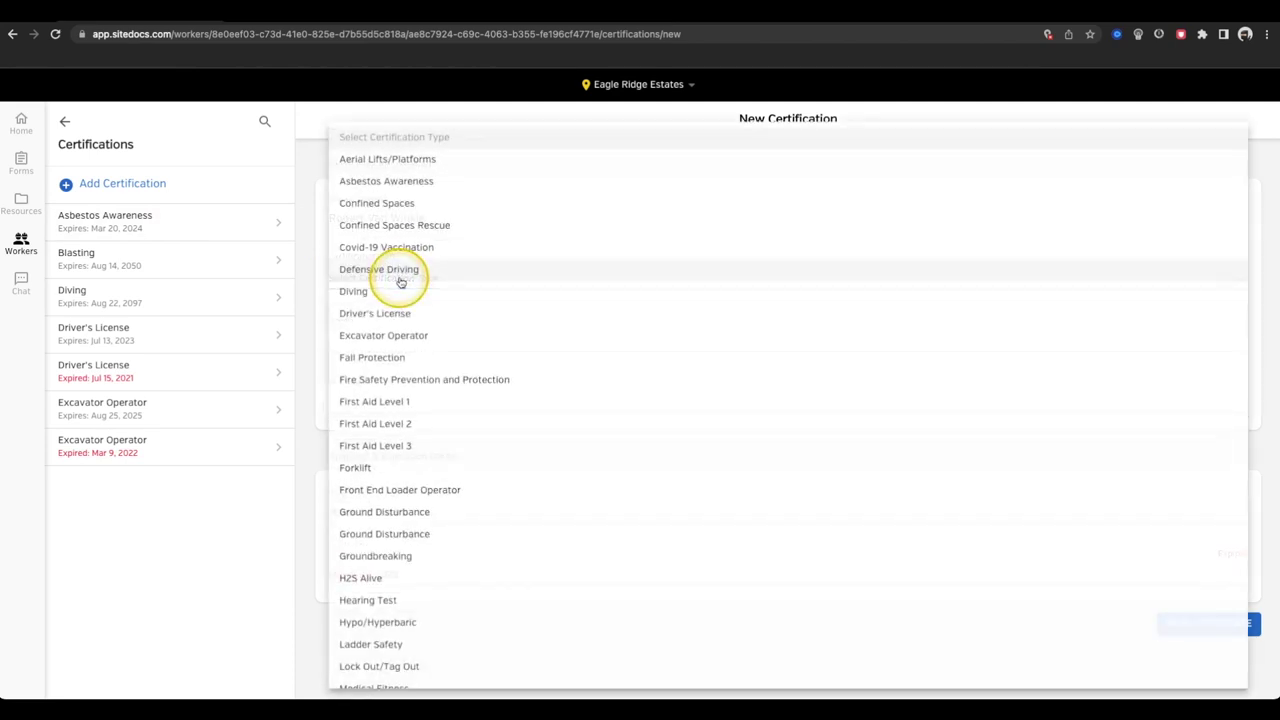
left_click(403, 358)
left_click(408, 403)
type("84984")
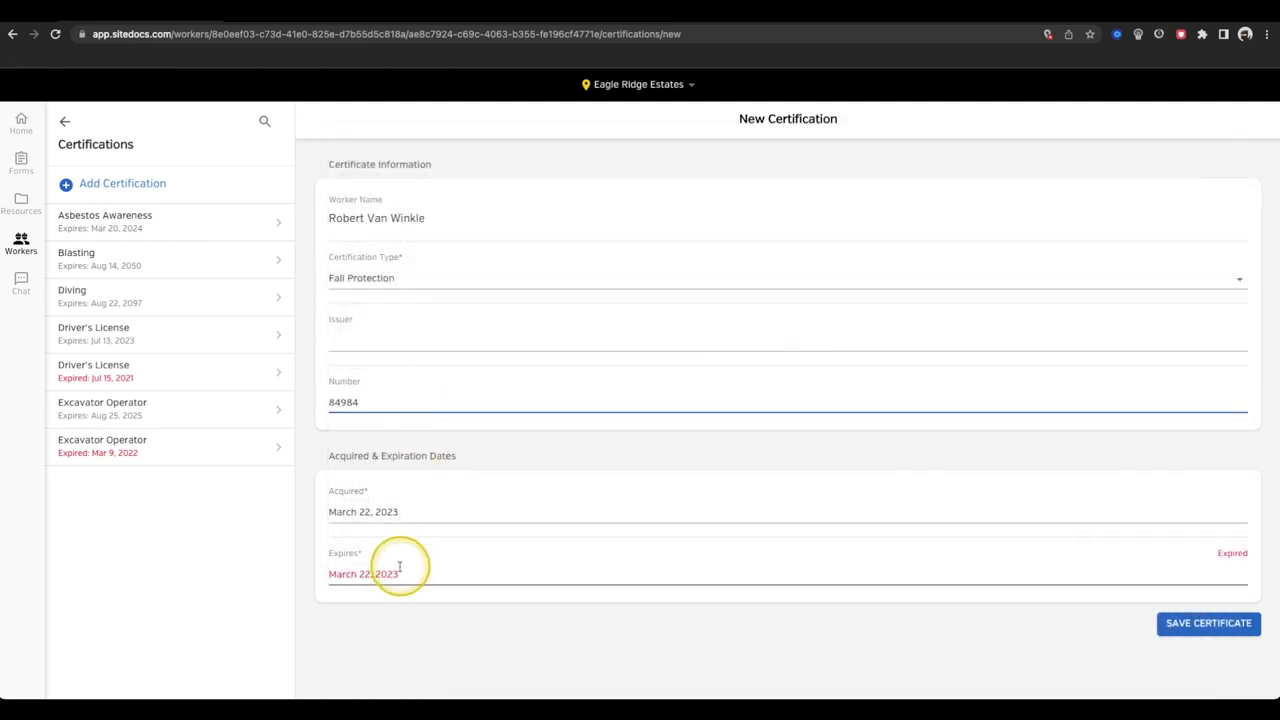
left_click(400, 568)
left_click(567, 262)
left_click(641, 441)
left_click(716, 518)
left_click(1191, 626)
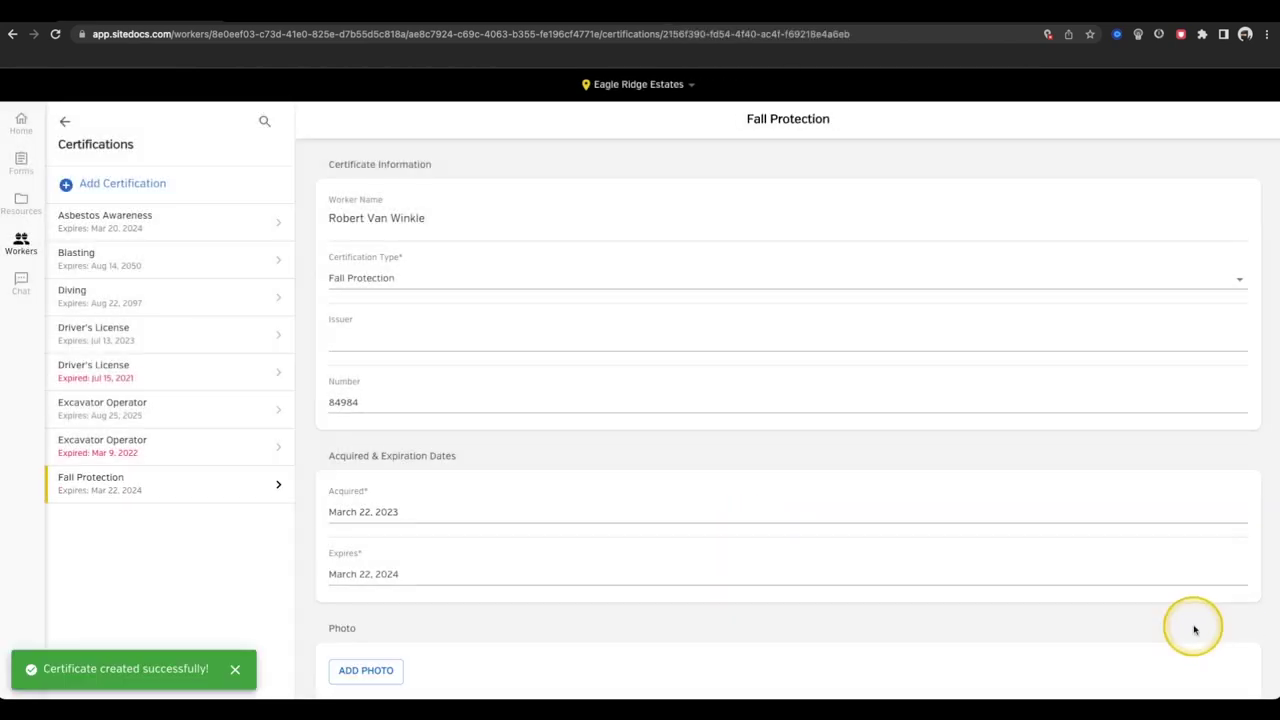
- List the worker's signed forms by date, then open Chat and expand its topics
left_click(63, 124)
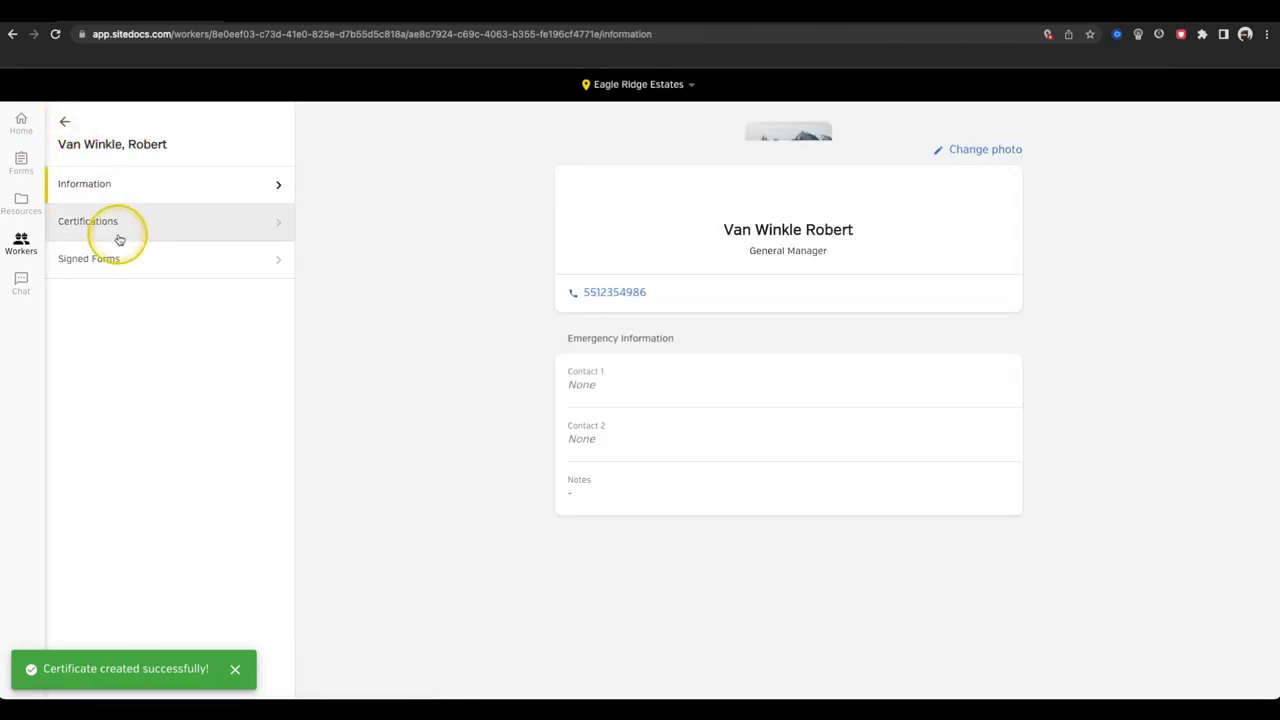
left_click(124, 259)
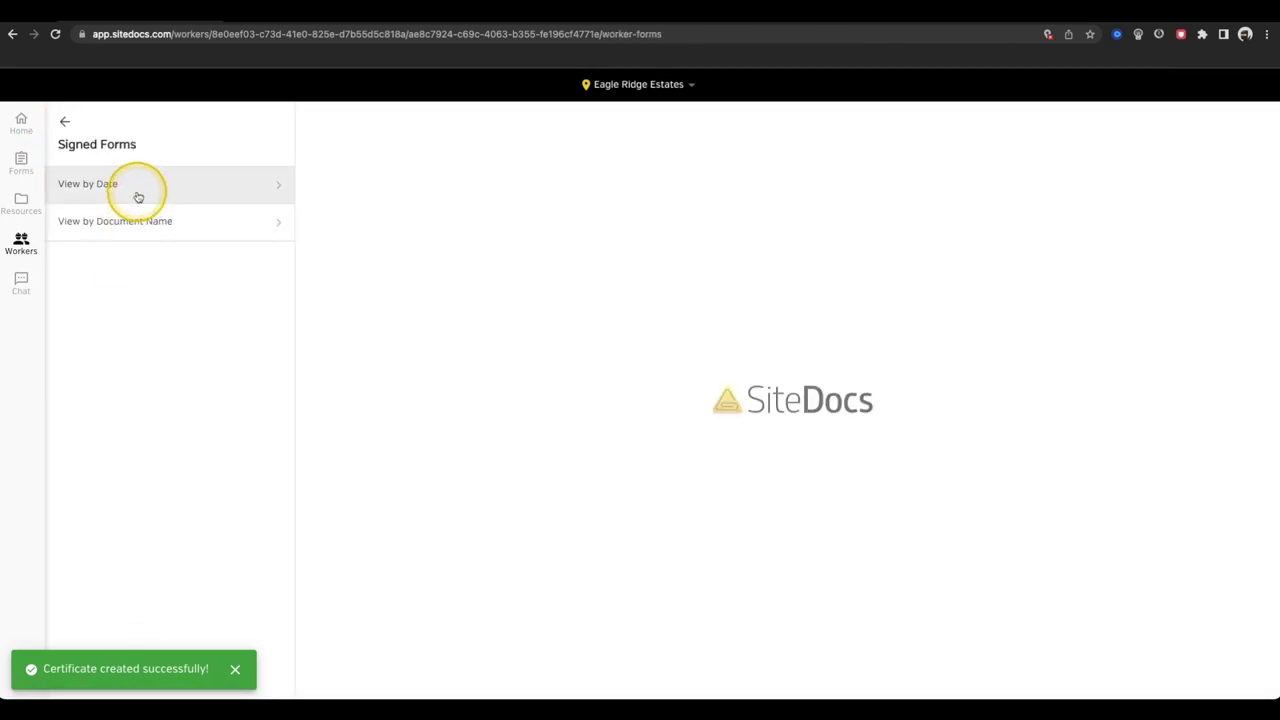
left_click(137, 192)
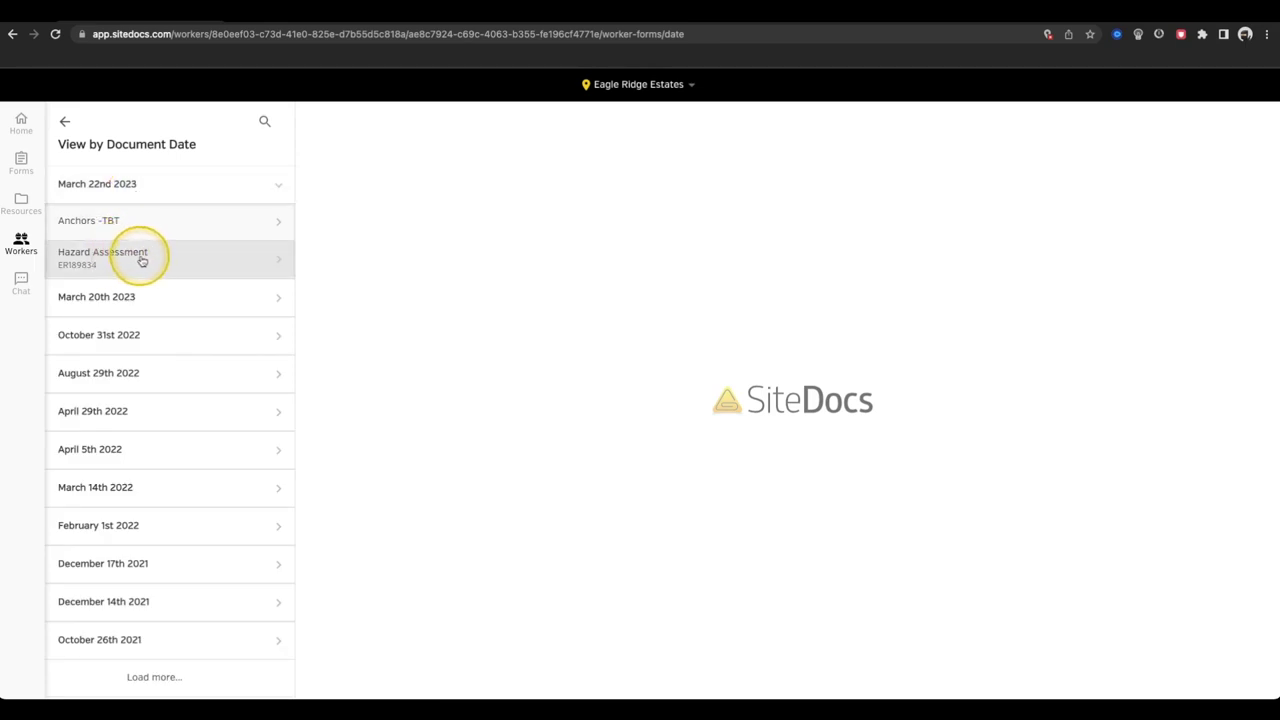
left_click(22, 280)
left_click(127, 178)
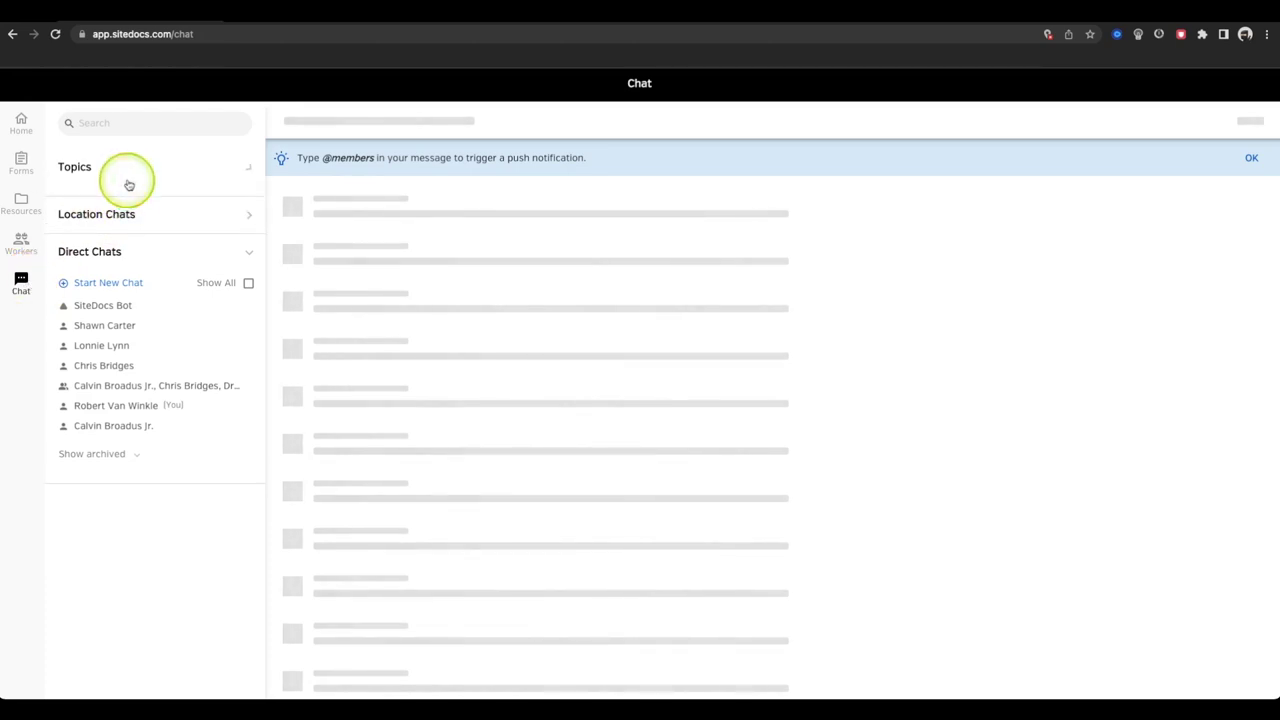
left_click(1251, 157)
left_click(206, 380)
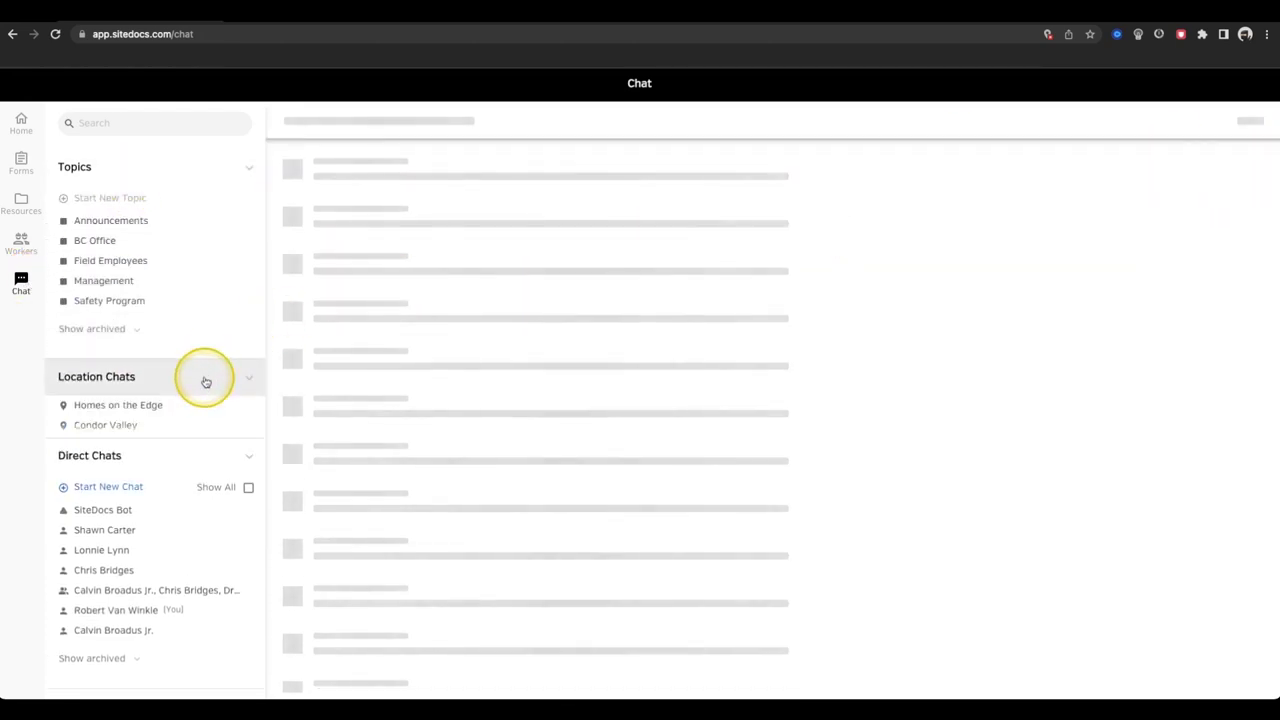